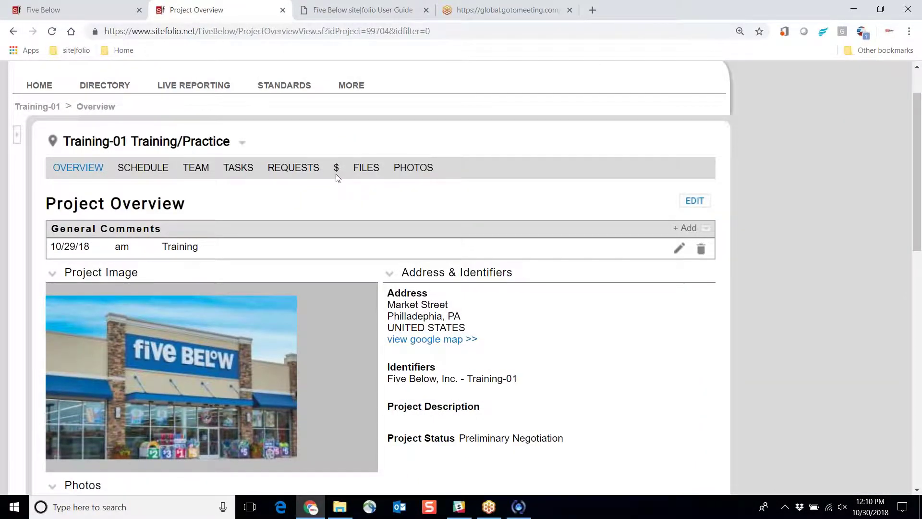
# Open the budget of the Training-01 project
pyautogui.click(338, 173)
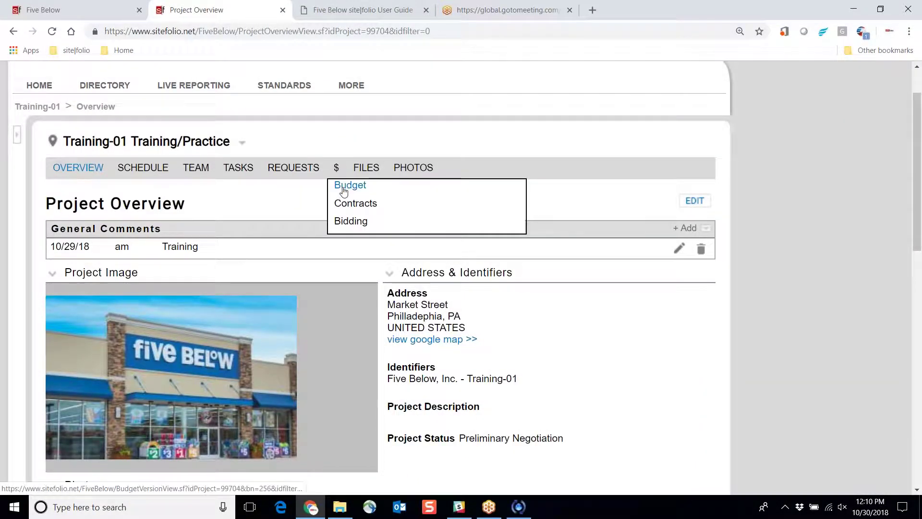
pyautogui.click(343, 191)
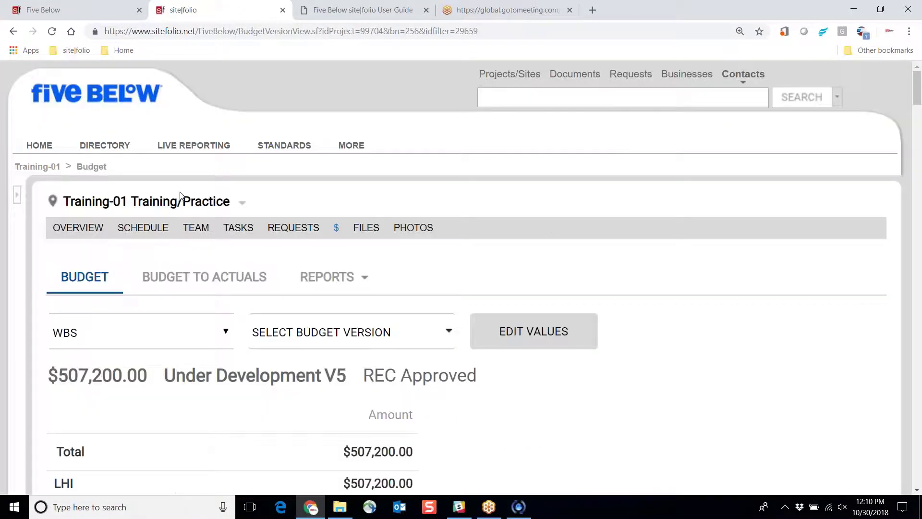
pyautogui.scroll(-3, 315, 201)
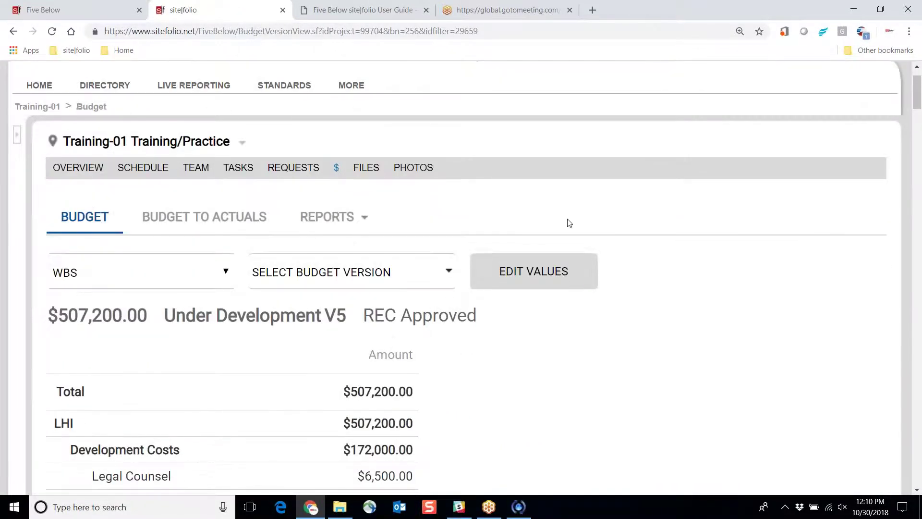
# Examine the full budget breakdown, from the LHI development and building costs through FFE, POS, Expense and the landlord allowance lines
pyautogui.moveTo(917, 101); pyautogui.dragTo(920, 117)
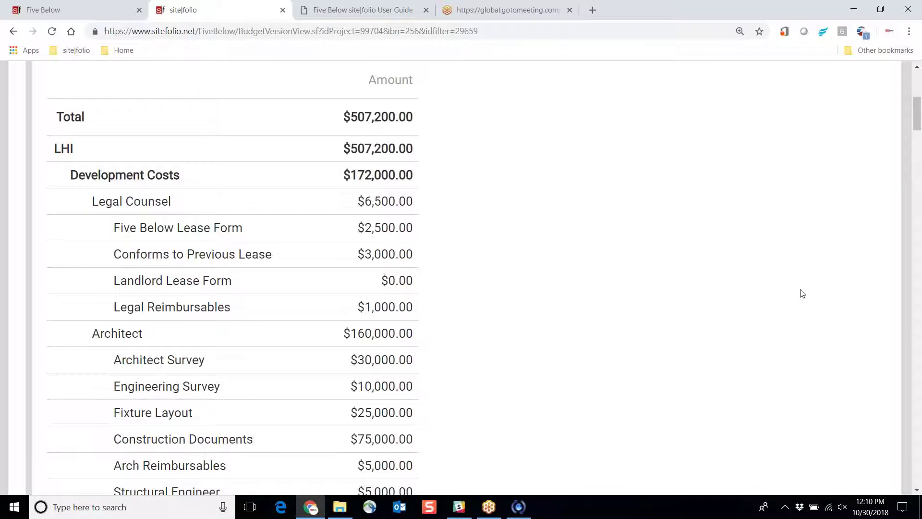
pyautogui.hotkey('ctrl', '-')
pyautogui.hotkey('ctrl', '-')
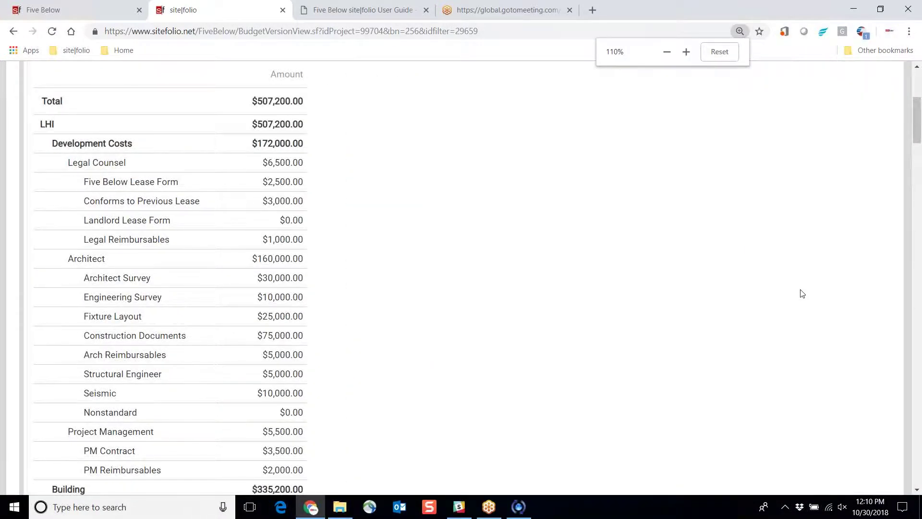
pyautogui.scroll(-2, 811, 312)
pyautogui.scroll(3, 809, 311)
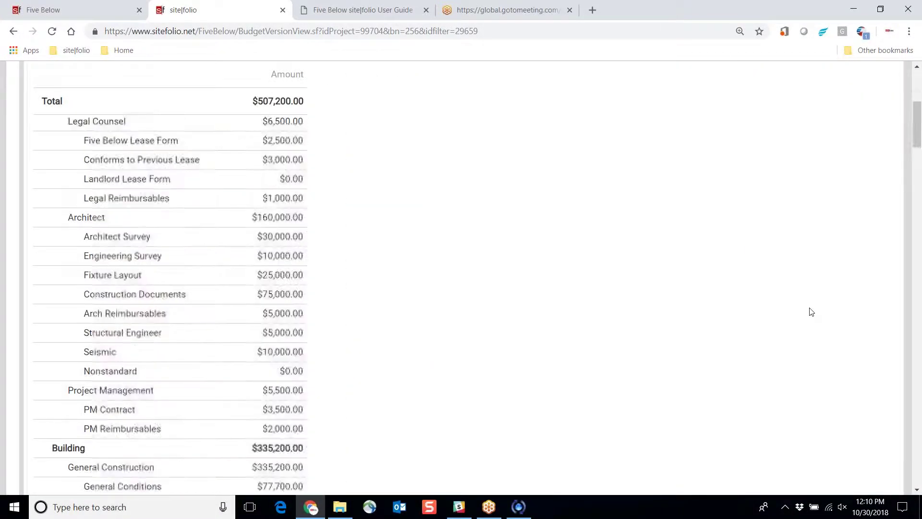
pyautogui.scroll(-3, 810, 314)
pyautogui.scroll(-3, 810, 316)
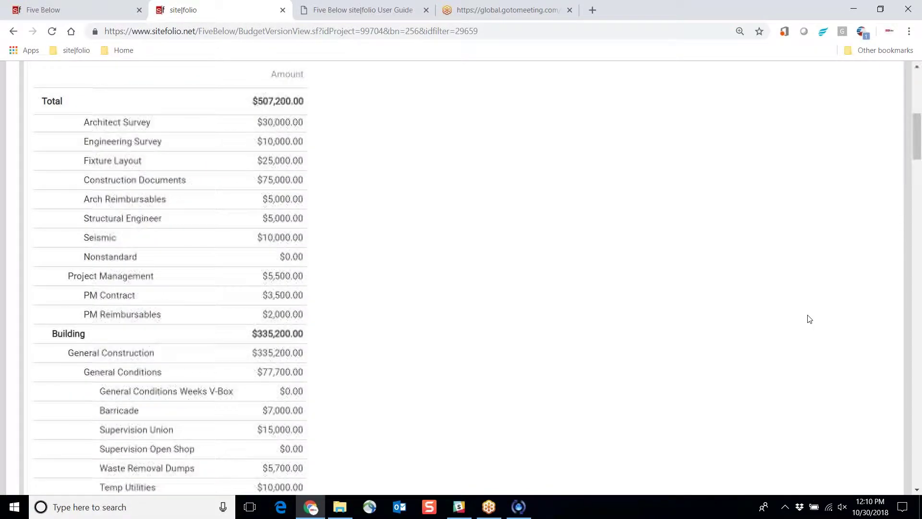
pyautogui.scroll(-3, 809, 318)
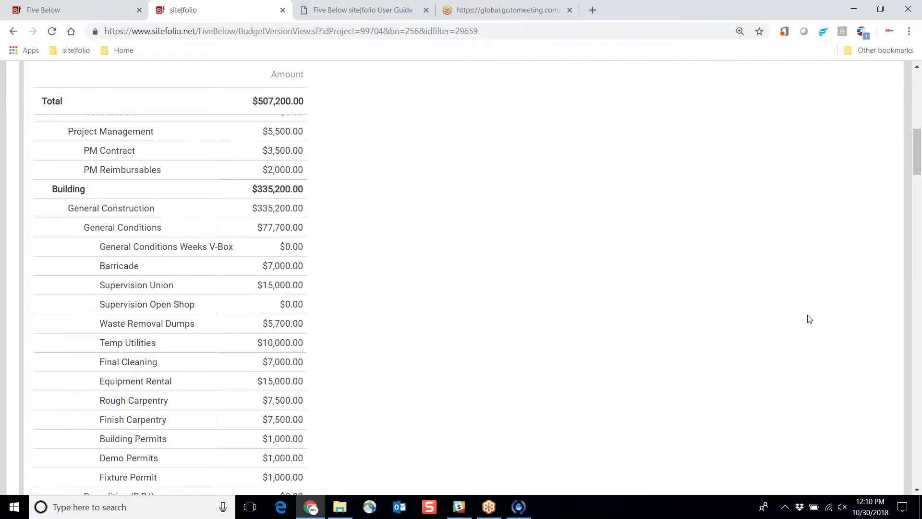
pyautogui.scroll(-2, 810, 319)
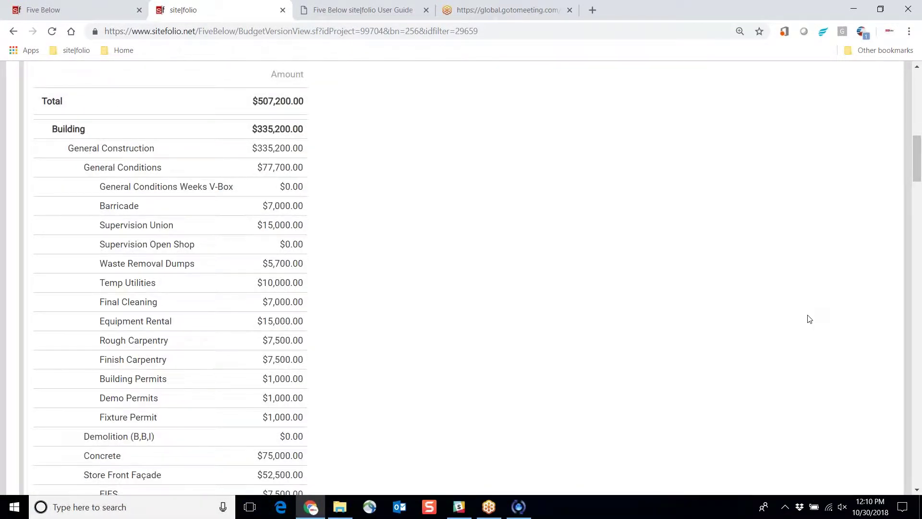
pyautogui.scroll(-15, 809, 319)
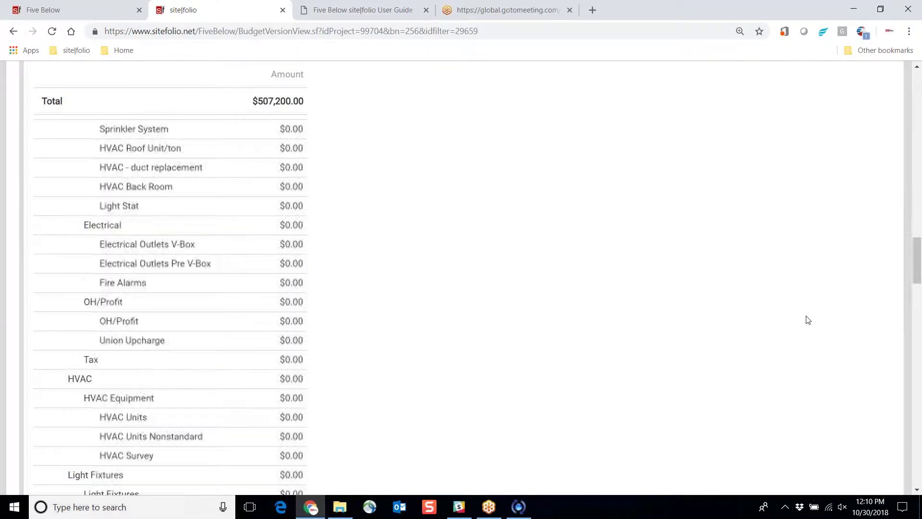
pyautogui.scroll(-10, 808, 319)
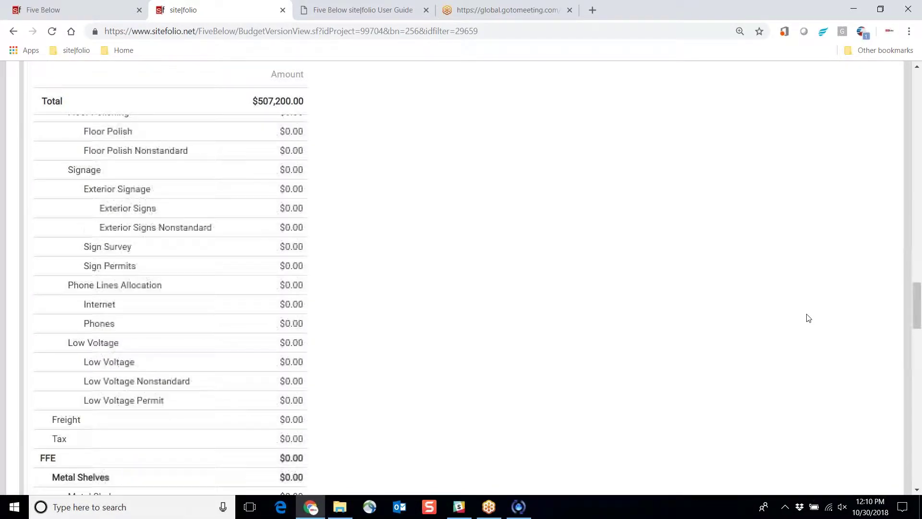
pyautogui.scroll(-10, 808, 318)
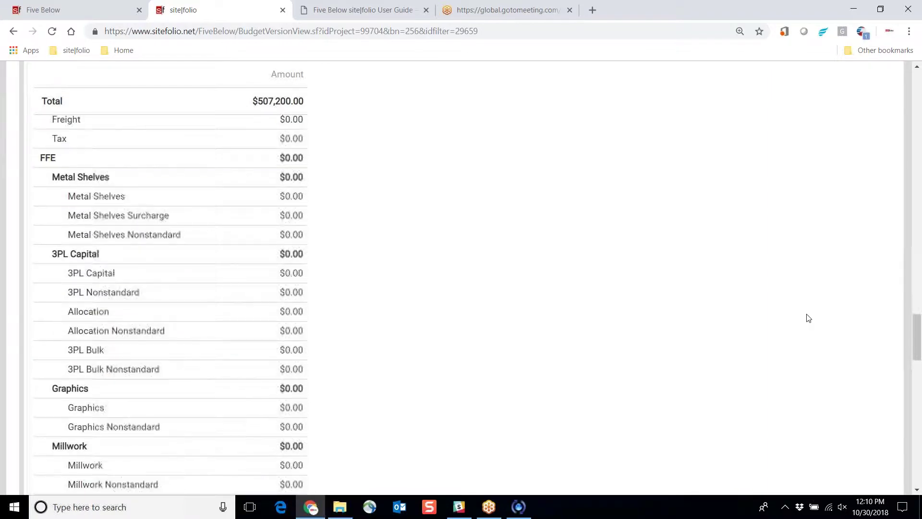
pyautogui.scroll(-5, 808, 318)
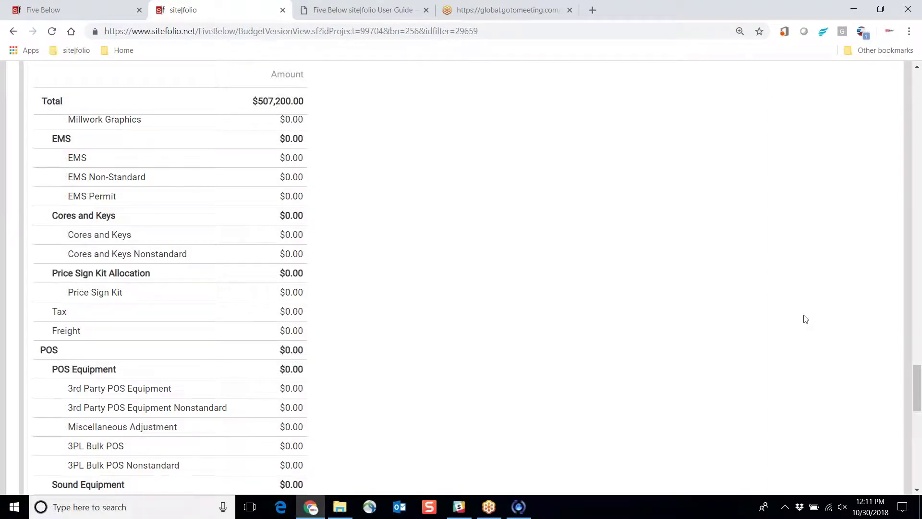
pyautogui.scroll(-2, 806, 318)
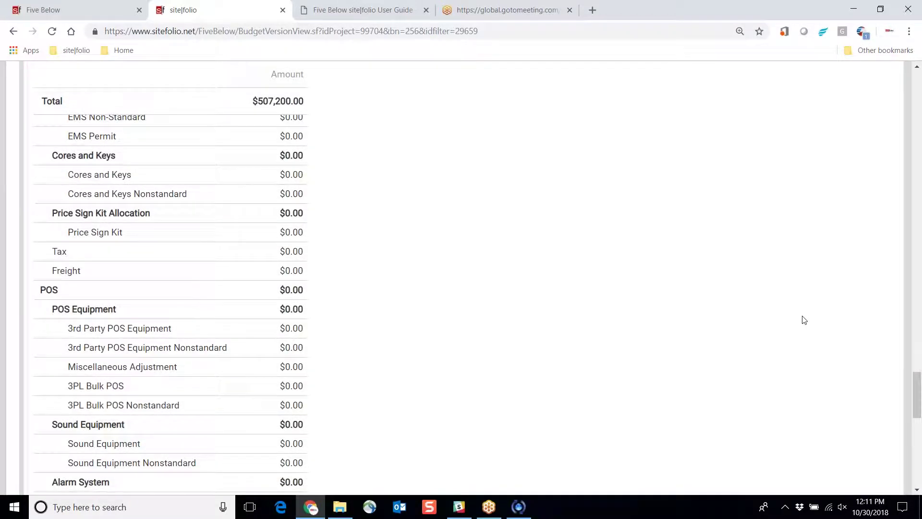
pyautogui.scroll(-2, 799, 322)
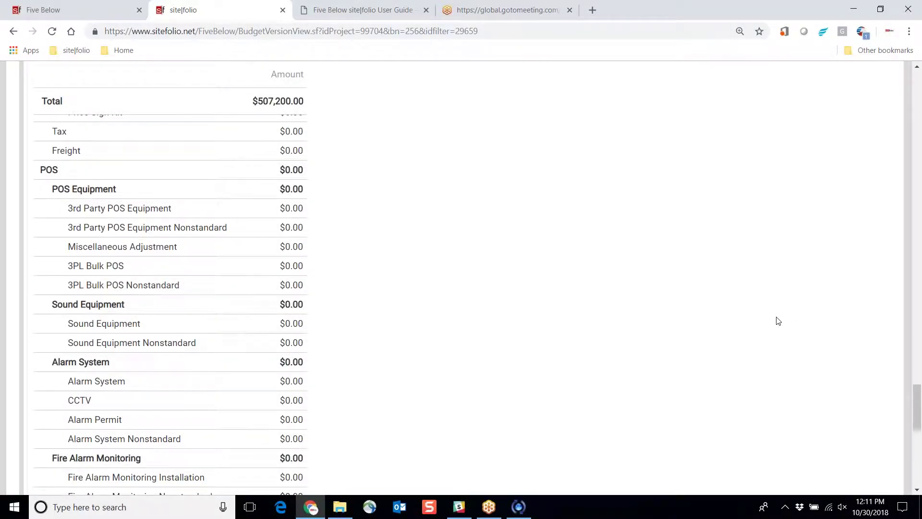
pyautogui.scroll(-1, 778, 321)
pyautogui.scroll(-2, 778, 322)
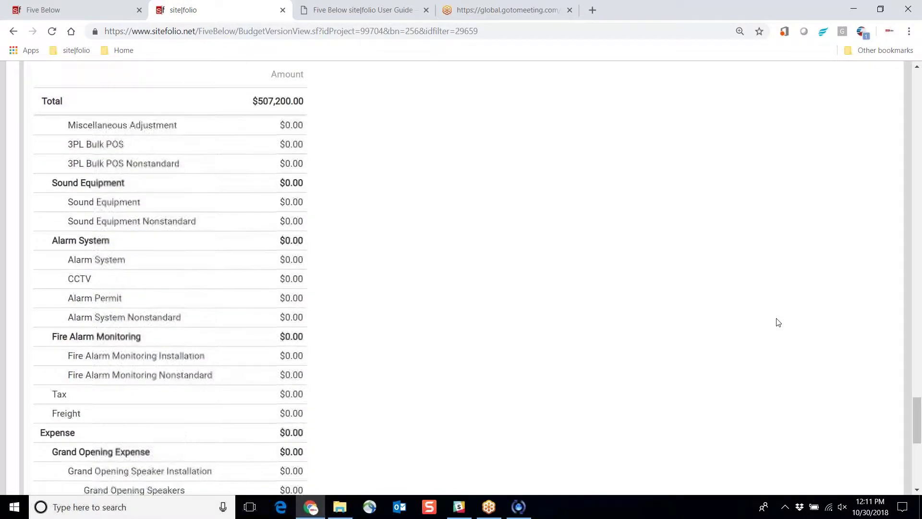
pyautogui.scroll(-3, 778, 322)
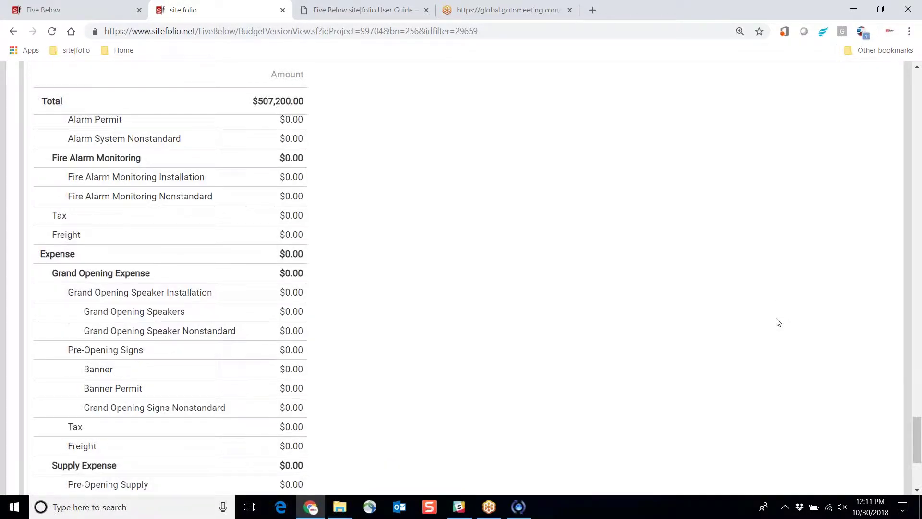
pyautogui.scroll(-1, 778, 322)
pyautogui.scroll(-3, 778, 322)
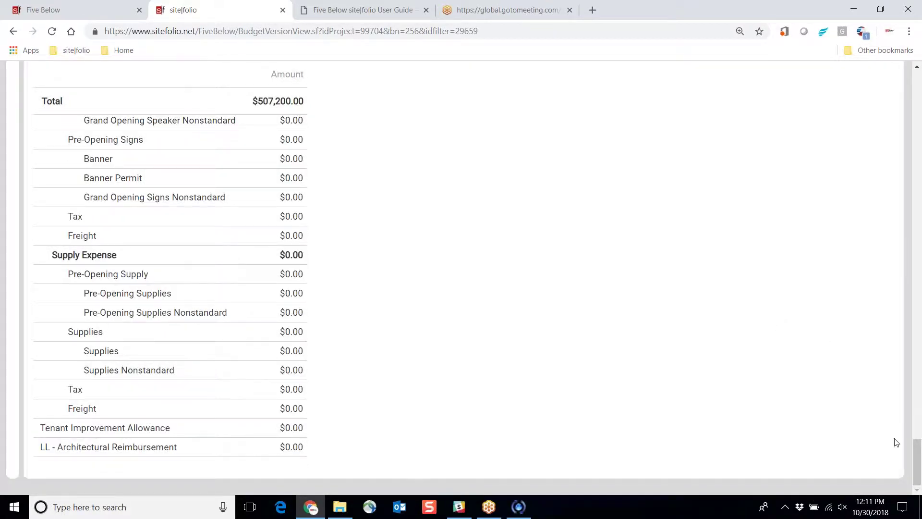
pyautogui.press('Home')
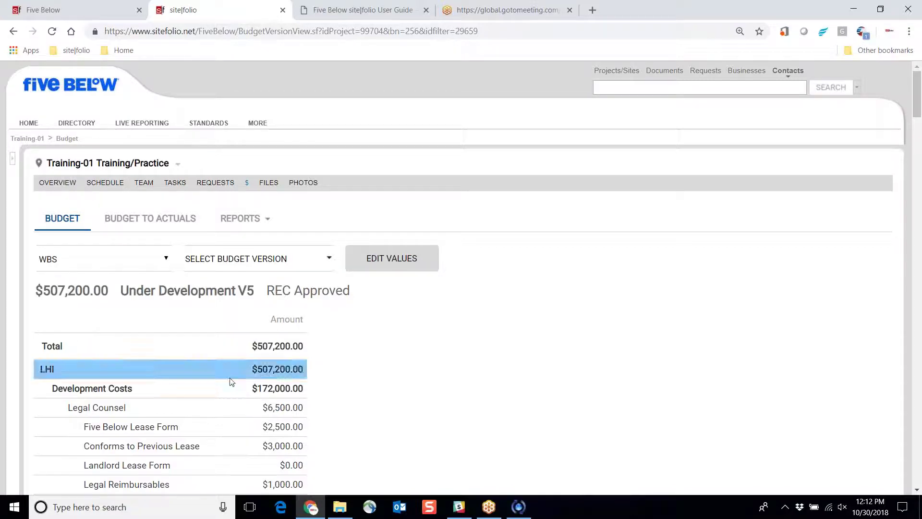
# Edit the budget's Legal Counsel values, setting Five Below Lease Form to $4,500 and Conforms to Previous Lease to $5,000
pyautogui.click(391, 269)
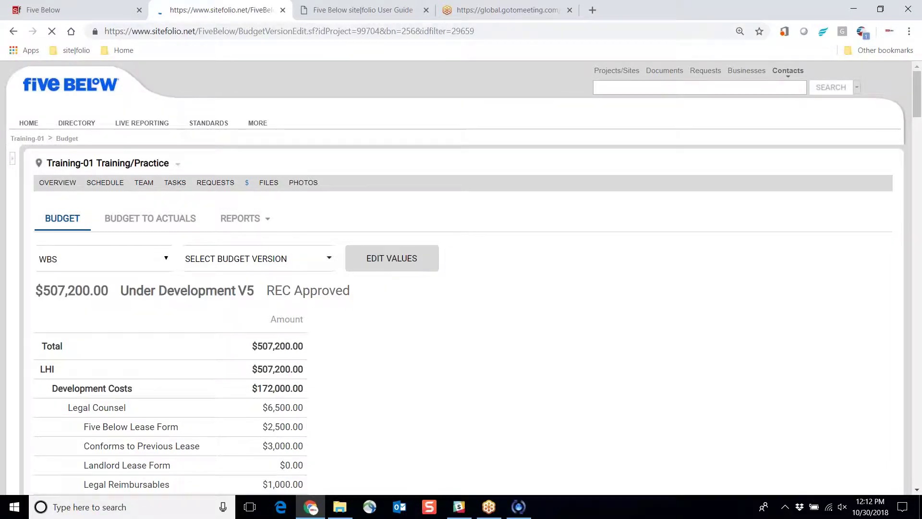
pyautogui.scroll(-1, 312, 374)
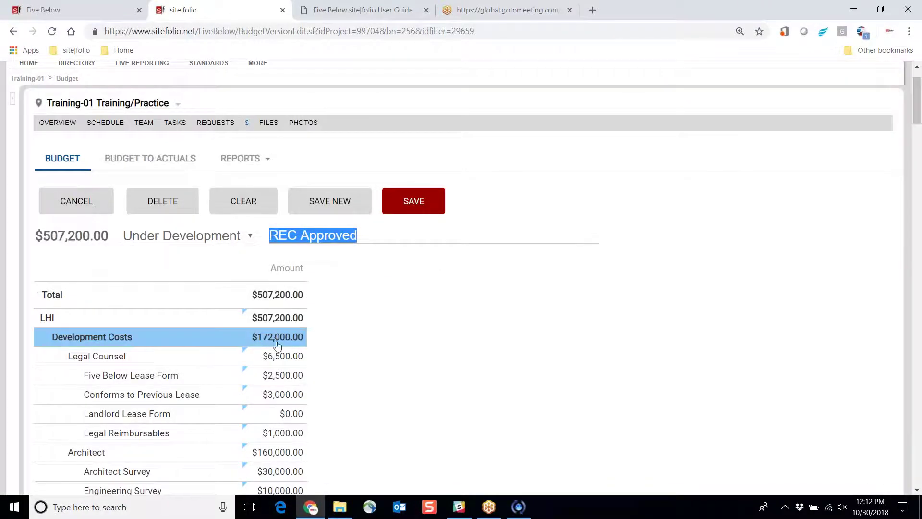
pyautogui.scroll(-1, 284, 358)
pyautogui.click(303, 316)
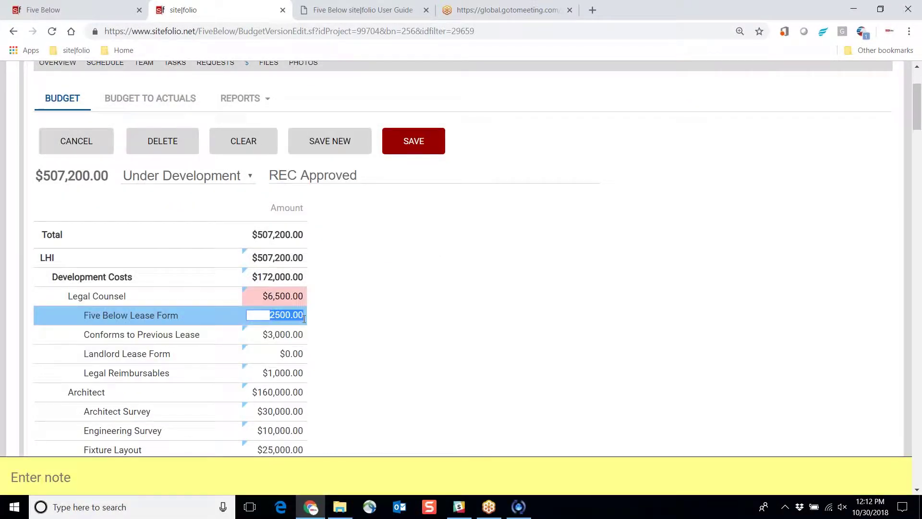
pyautogui.write('4500')
pyautogui.press('Tab')
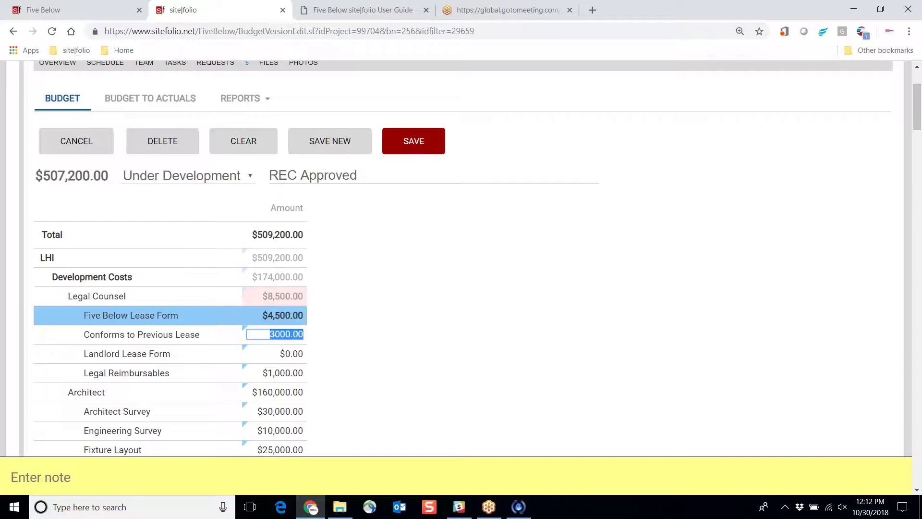
pyautogui.write('5000')
pyautogui.press('Tab')
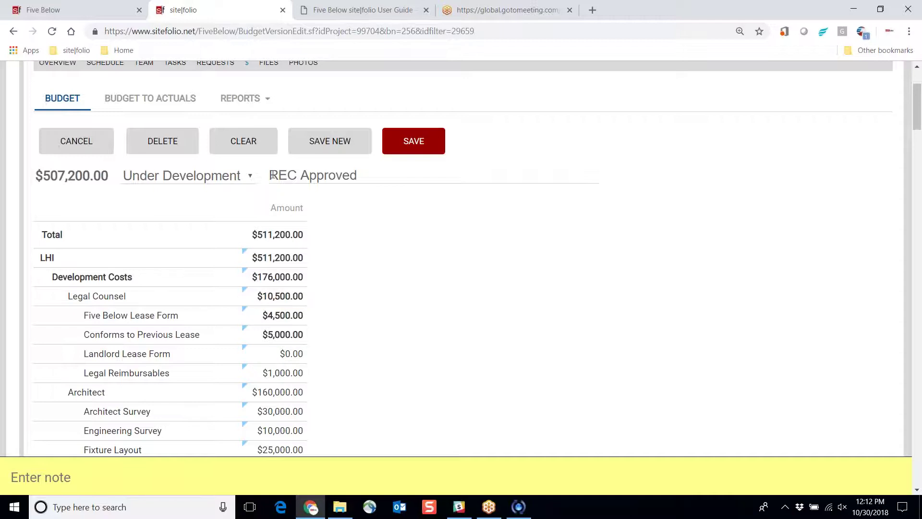
# Replace the budget description with the author's first name and "preliminary budget", and save it as a new version
pyautogui.moveTo(268, 176); pyautogui.dragTo(369, 171)
pyautogui.press('BackSpace')
pyautogui.write("Danielle's preliminary budget")
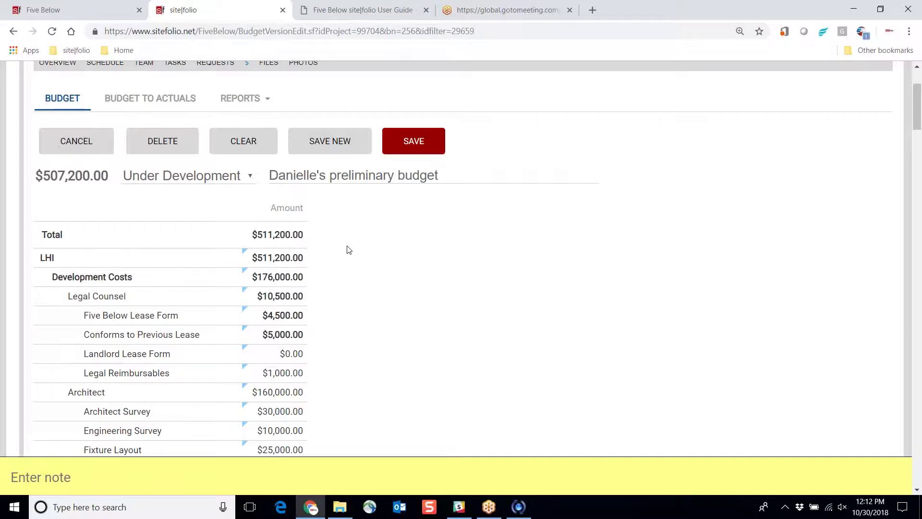
pyautogui.click(333, 146)
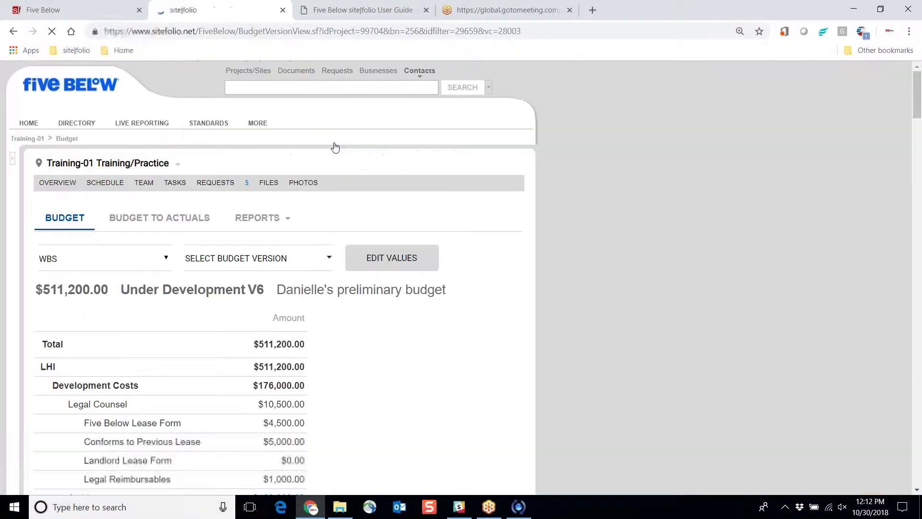
pyautogui.scroll(-1, 350, 302)
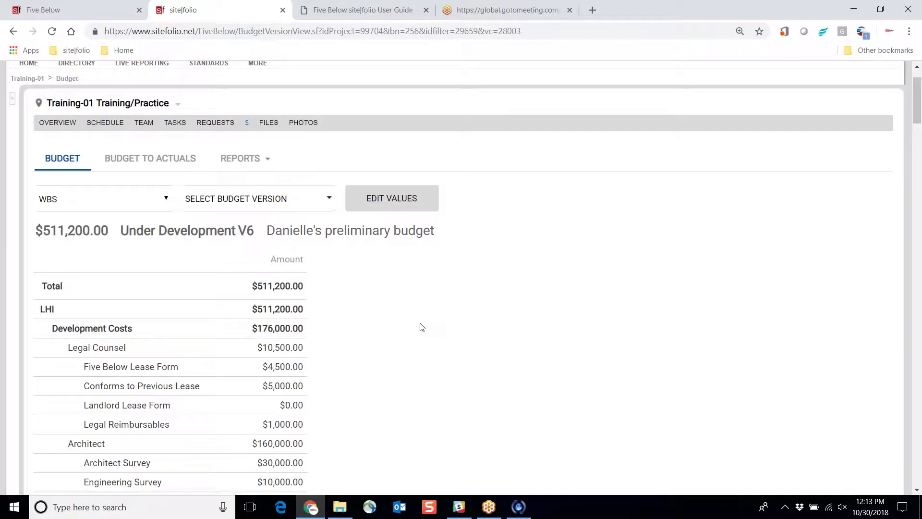
# Download the budget's Excel Version Uploader and open it in Excel despite the format mismatch, with macros enabled
pyautogui.click(265, 162)
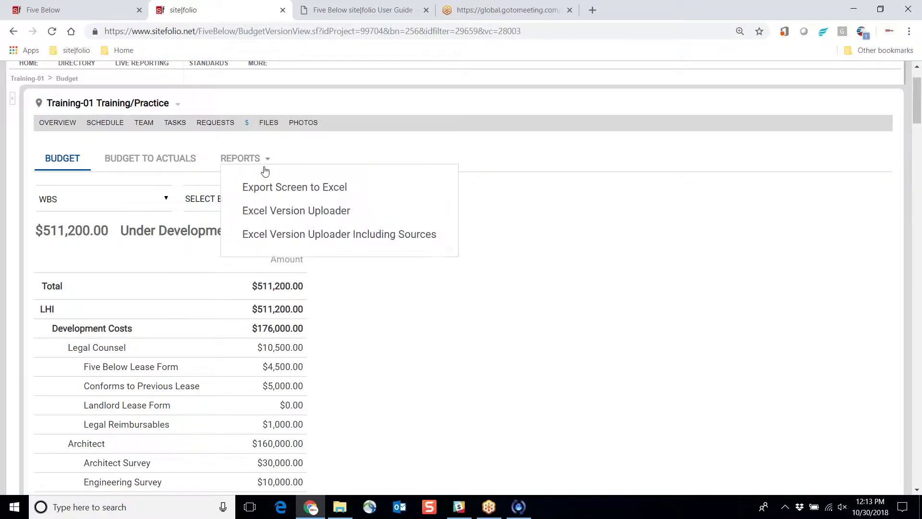
pyautogui.click(272, 213)
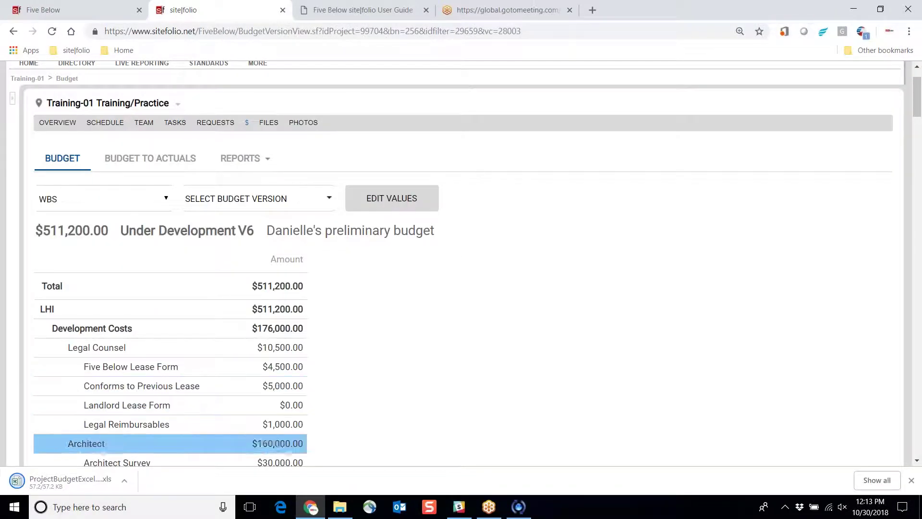
pyautogui.click(81, 484)
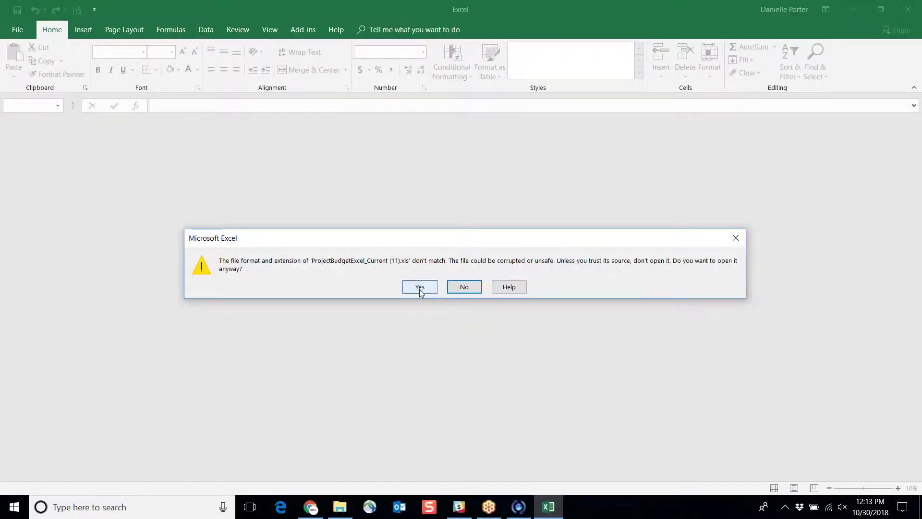
pyautogui.click(420, 287)
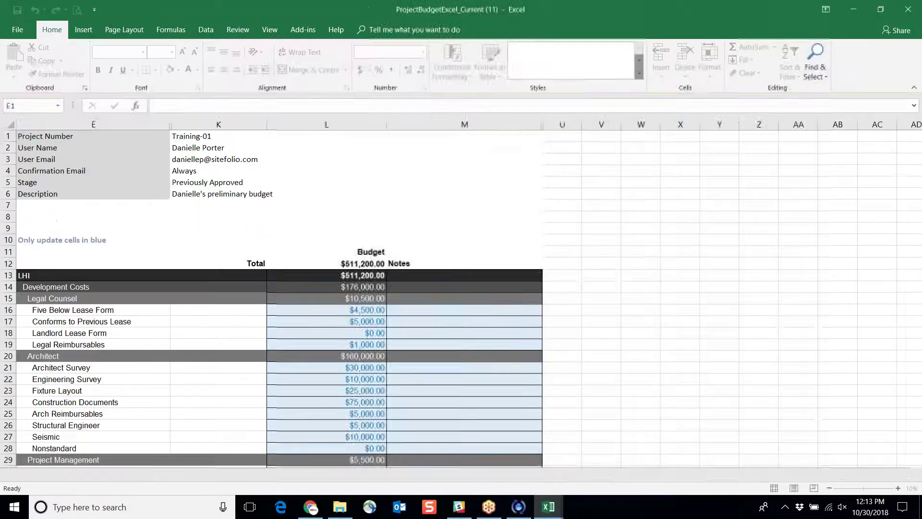
pyautogui.scroll(-1, 337, 336)
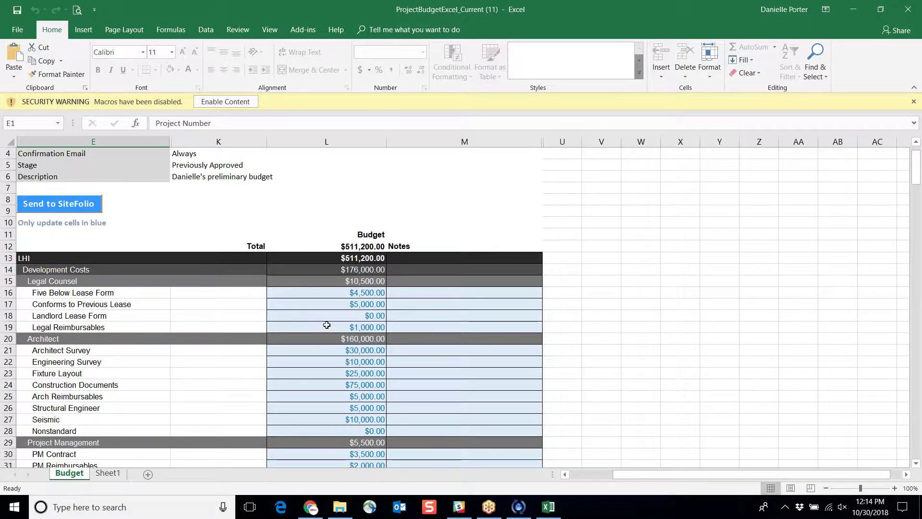
pyautogui.click(226, 102)
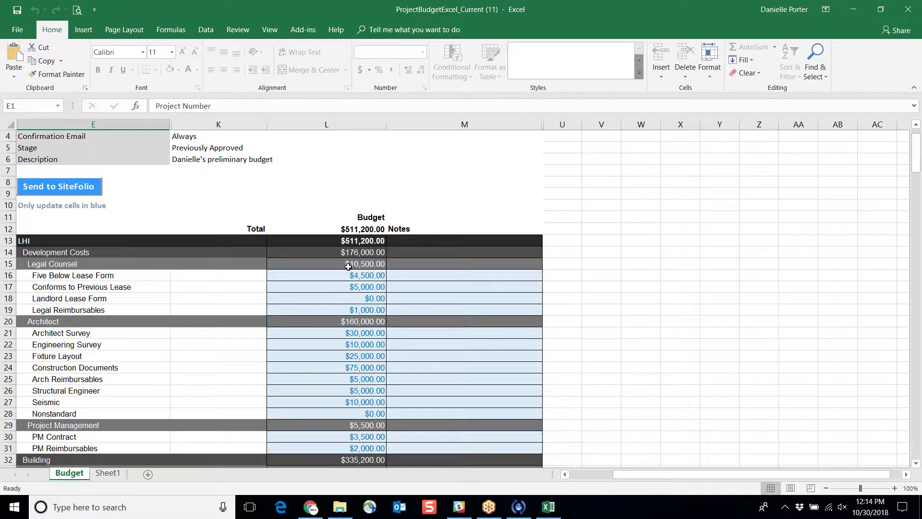
# Set Landlord Lease Form to $5,000 and Engineering Survey to $16,000 in the workbook's Budget column
pyautogui.click(348, 298)
pyautogui.write('5000')
pyautogui.press('Tab')
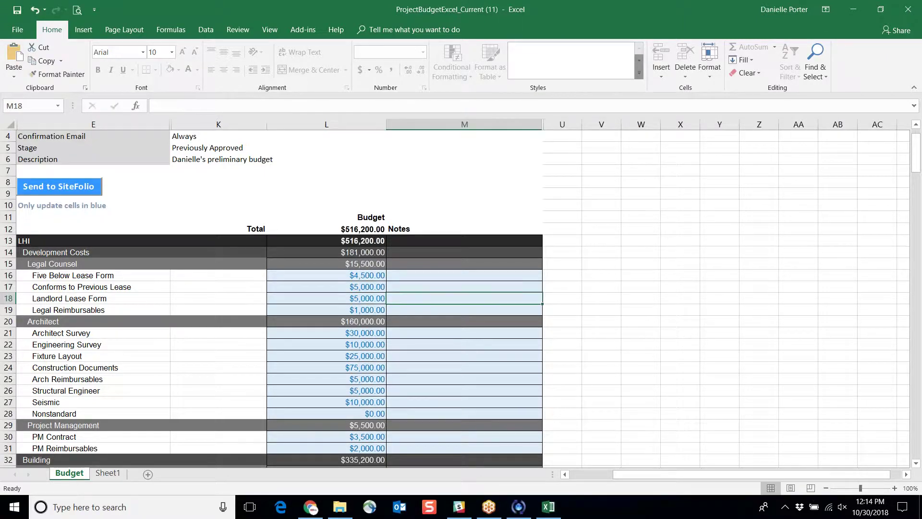
pyautogui.click(358, 344)
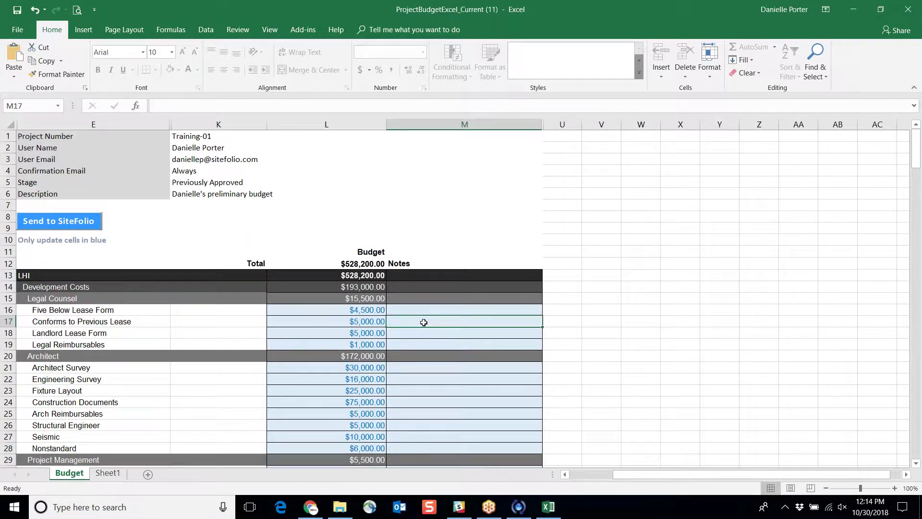
# Enter the note for Conforms to Previous Lease and set the workbook's Stage to Under Development
pyautogui.press('Return')
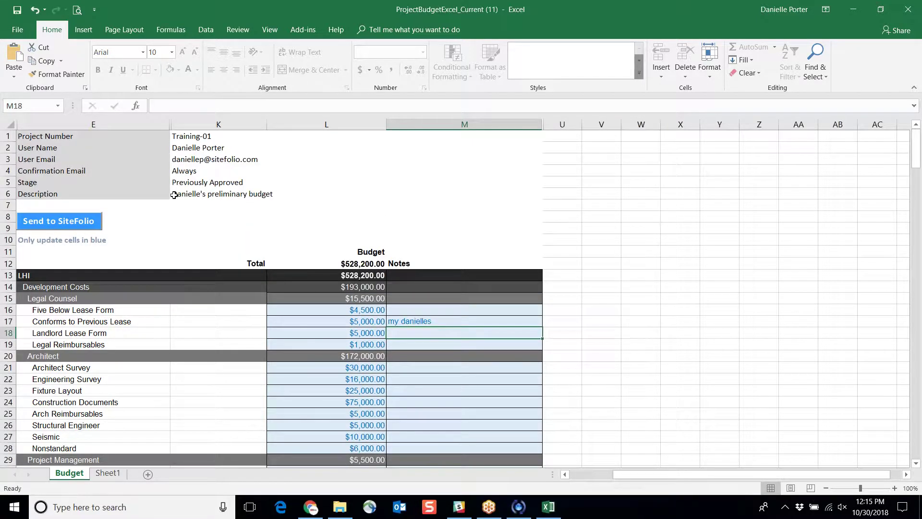
pyautogui.click(207, 185)
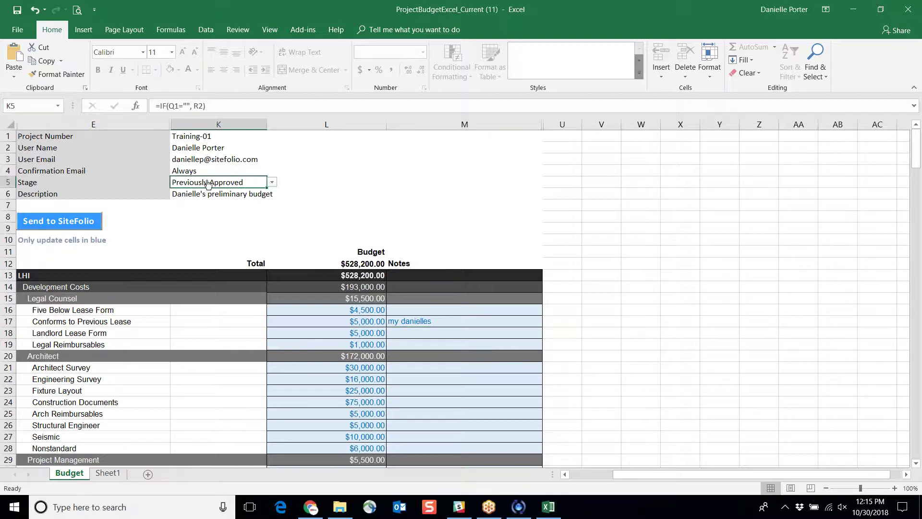
pyautogui.click(271, 181)
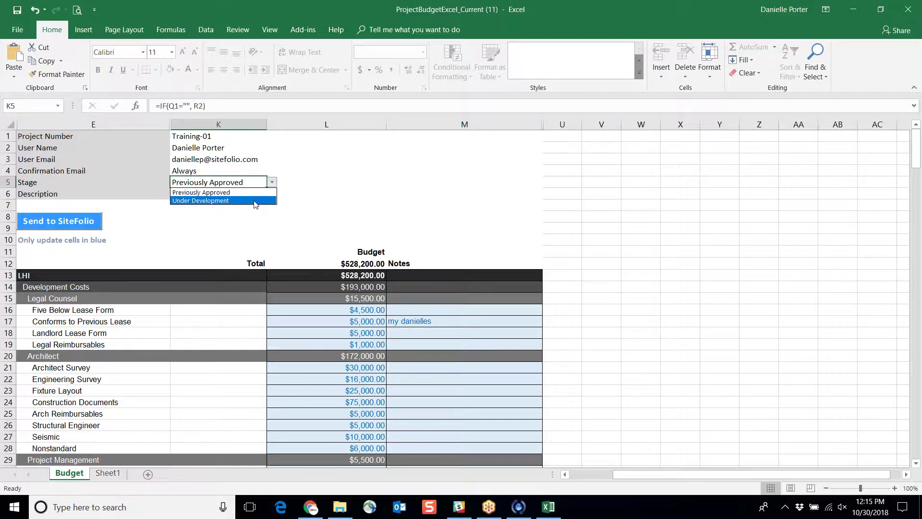
pyautogui.click(255, 200)
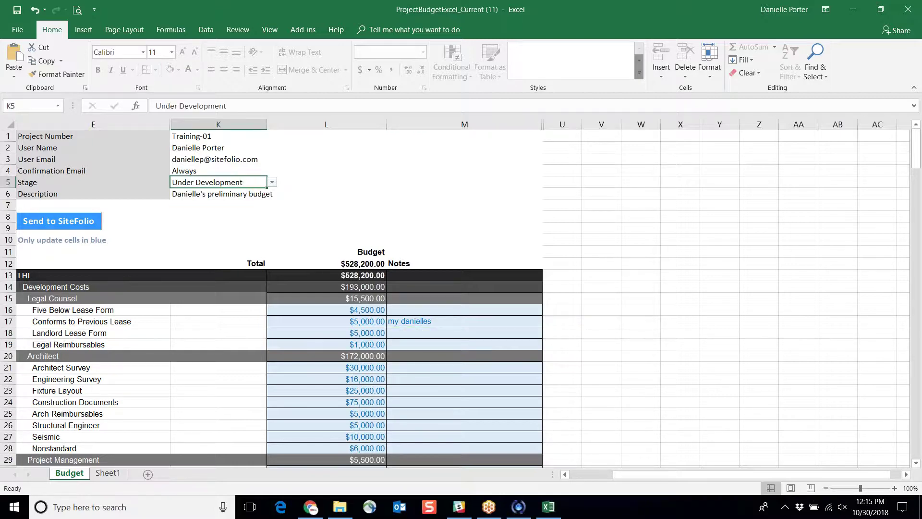
# Replace the workbook's Description with "My Offline budget"
pyautogui.click(189, 196)
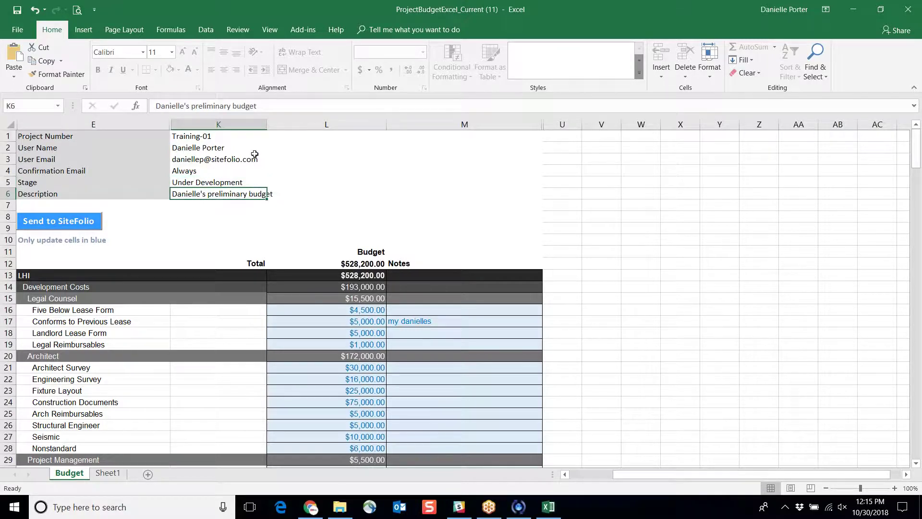
pyautogui.click(265, 110)
pyautogui.moveTo(265, 110); pyautogui.dragTo(154, 104)
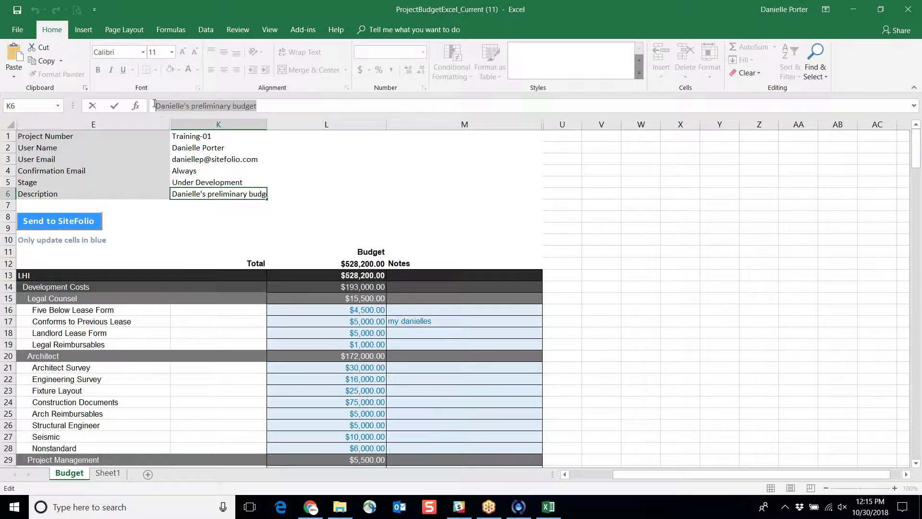
pyautogui.write('My Offline budget')
pyautogui.press('Tab')
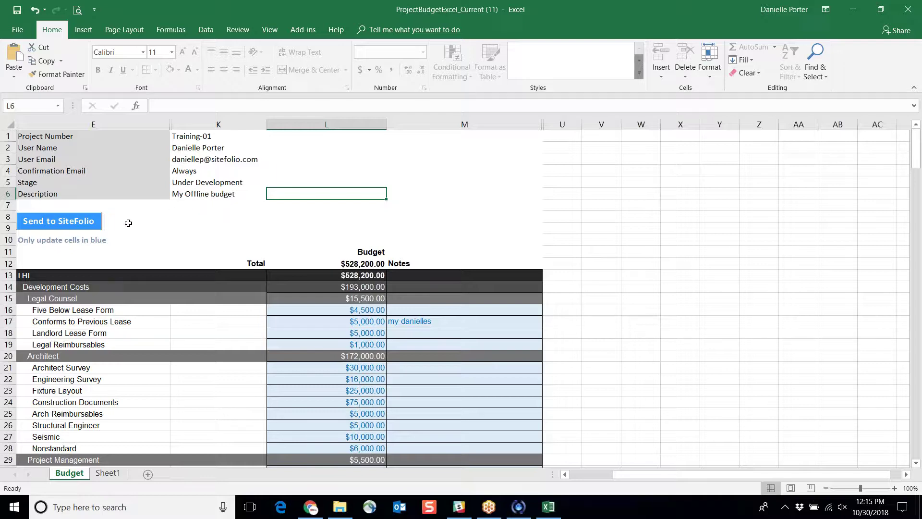
# Submit the workbook to SiteFolio and send the generated Budget Upload XML Data email with its BudgetUpload.xml attachment
pyautogui.click(40, 224)
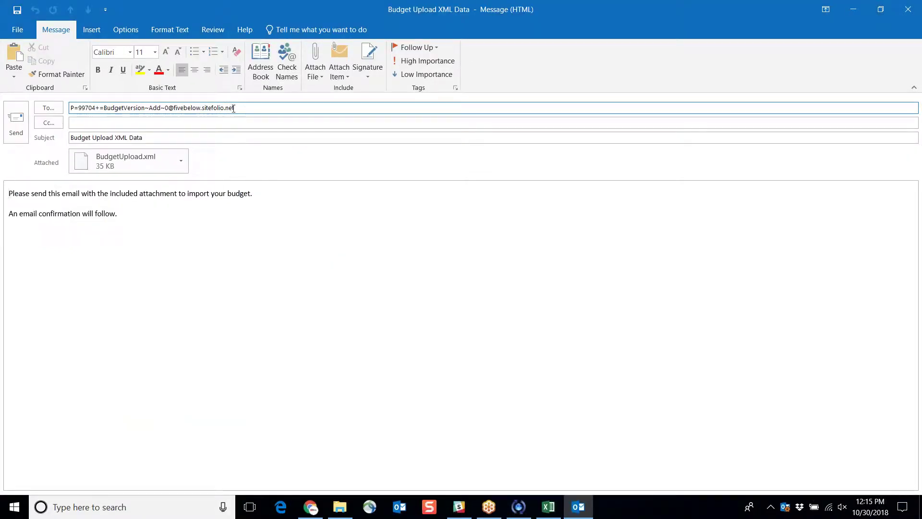
pyautogui.click(99, 136)
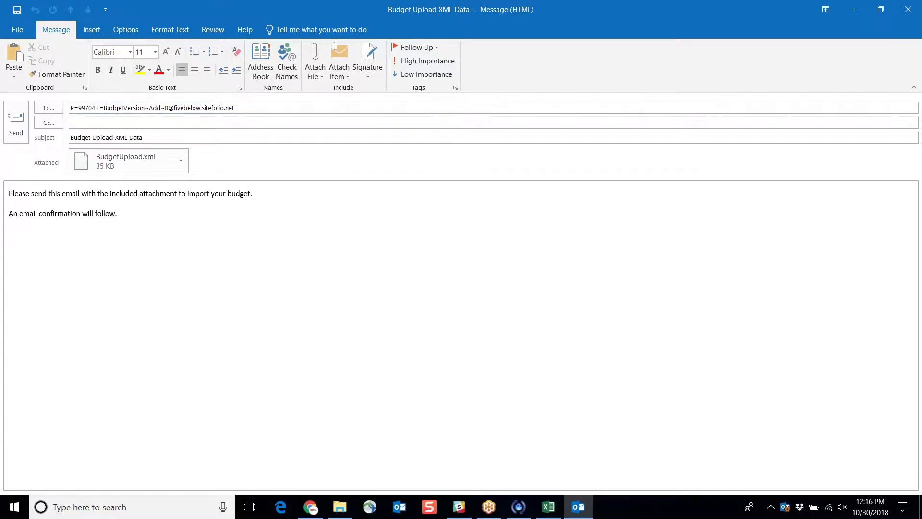
pyautogui.click(15, 131)
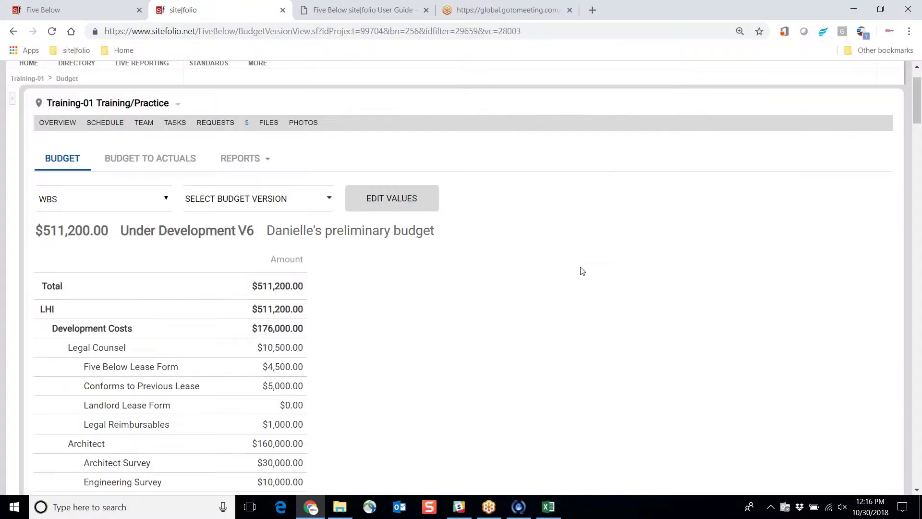
# Look through the Training-01 budget versions in SiteFolio and close the version list
pyautogui.click(251, 199)
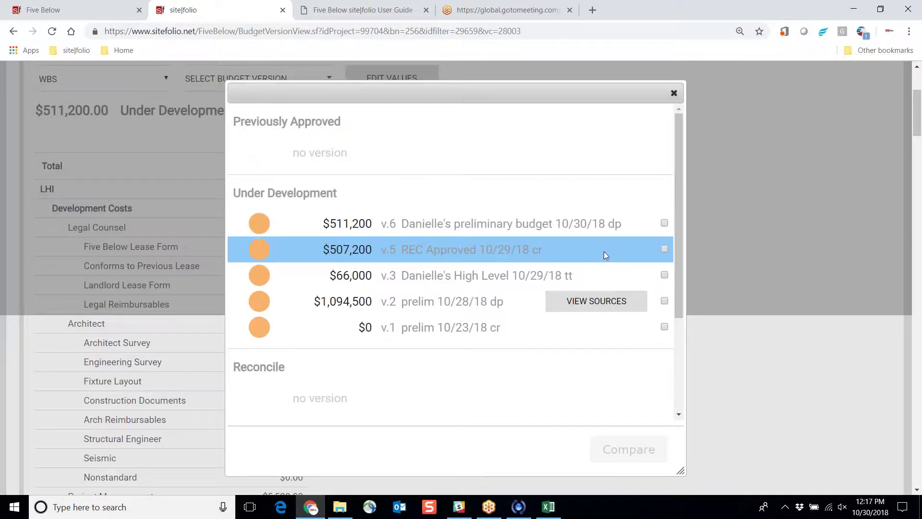
pyautogui.moveTo(678, 206); pyautogui.dragTo(670, 129)
pyautogui.click(674, 92)
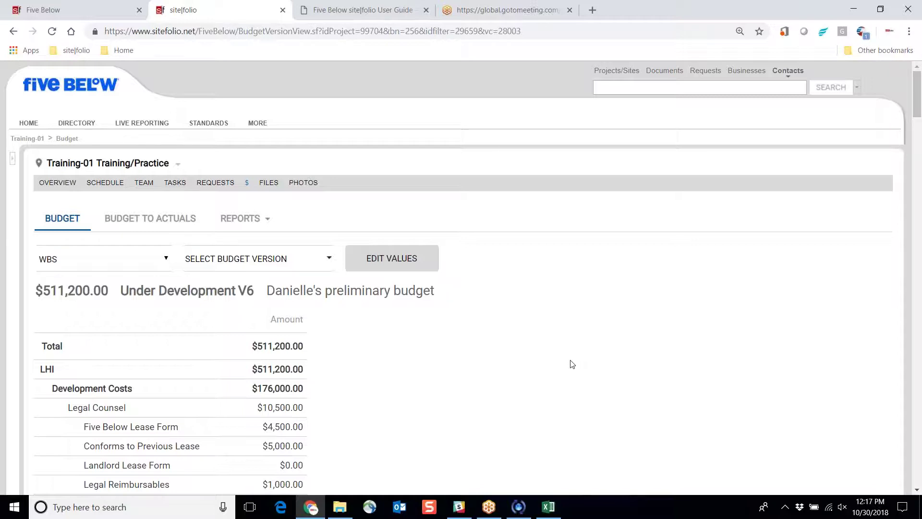
# Copy the web address of the Training-01 budget page
pyautogui.click(161, 31)
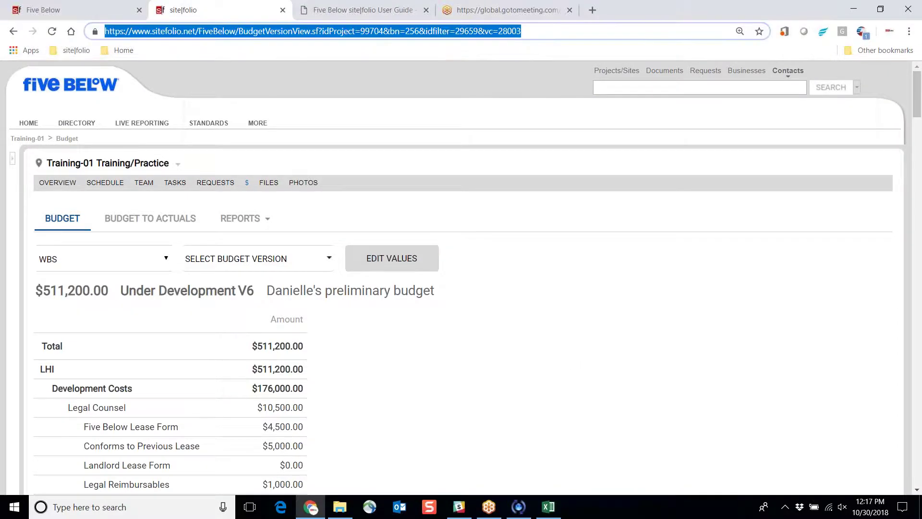
pyautogui.rightClick(346, 34)
pyautogui.click(379, 72)
# Export the budget screen to Excel, open the downloaded file to view it, and switch back to SiteFolio
pyautogui.click(257, 221)
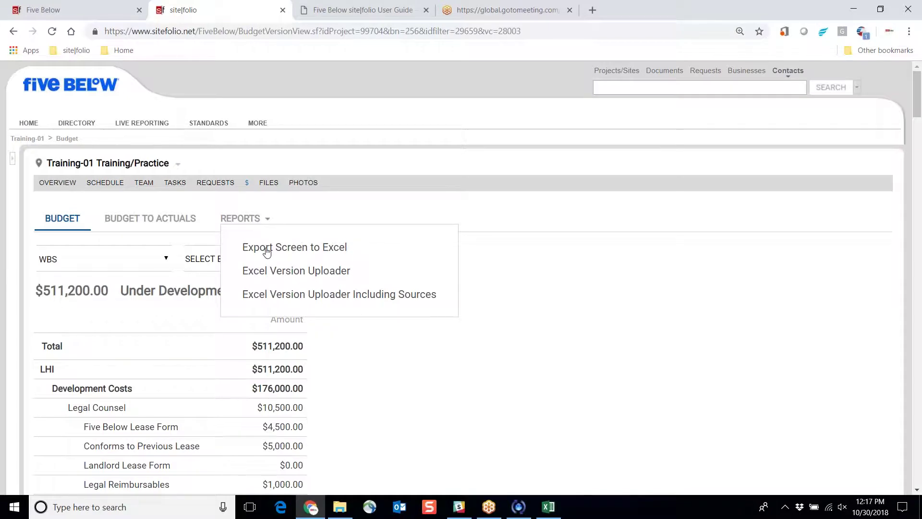
pyautogui.click(266, 248)
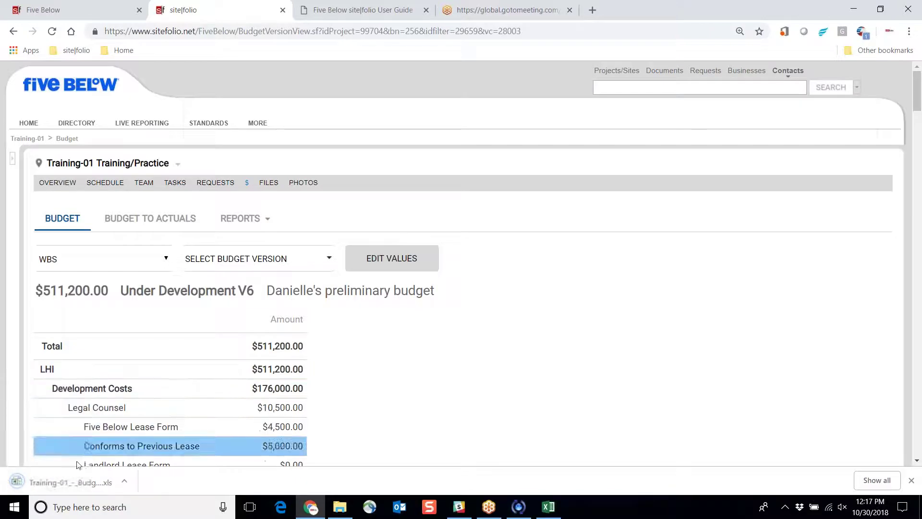
pyautogui.click(69, 483)
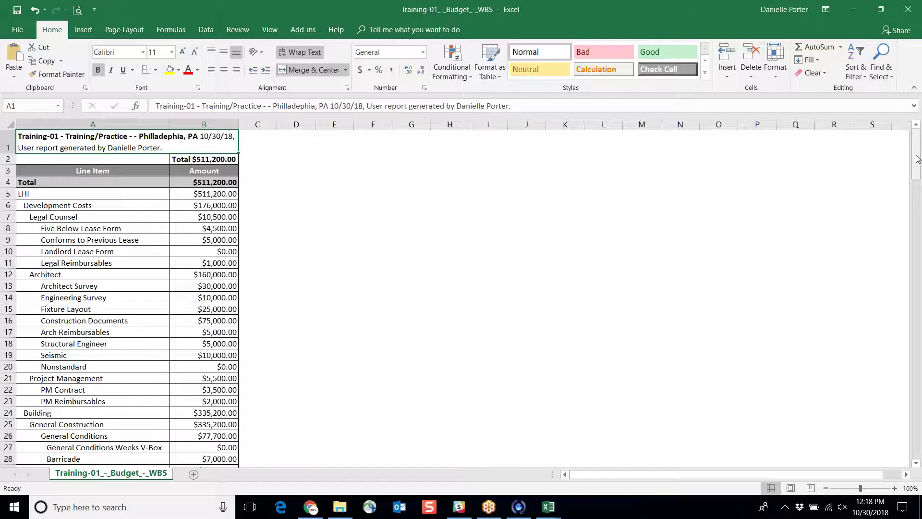
pyautogui.hotkey('alt', 'Tab')
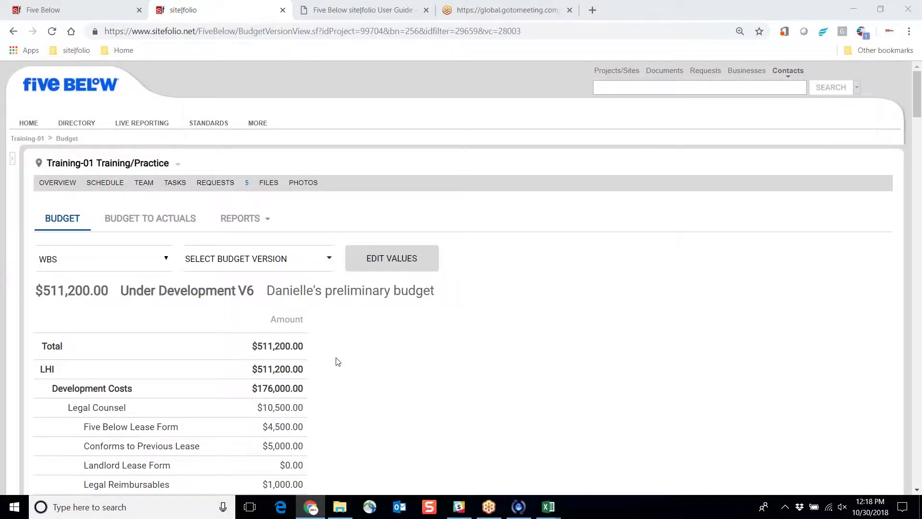
# Edit the budget's stage to Approved, describe it with the approver's first name and "Approved II 10/30", and save it as a new version
pyautogui.scroll(-1, 336, 361)
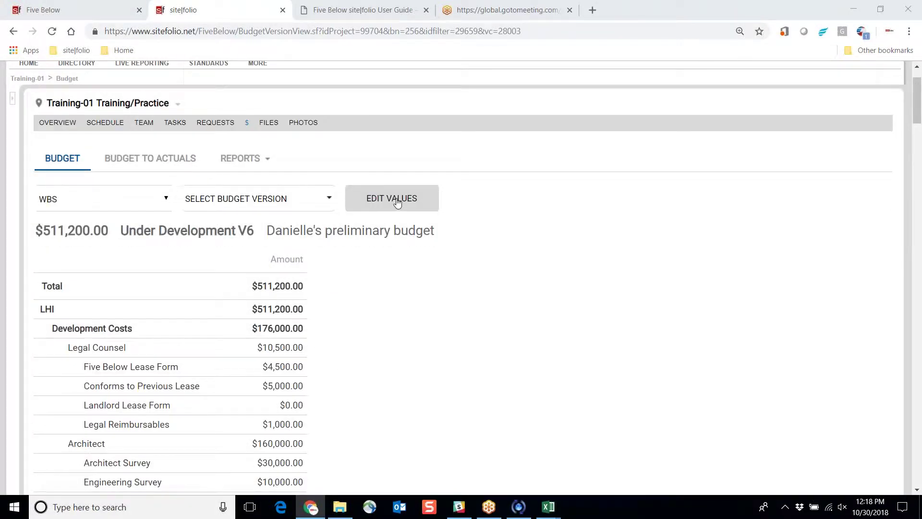
pyautogui.click(394, 204)
pyautogui.scroll(-5, 386, 344)
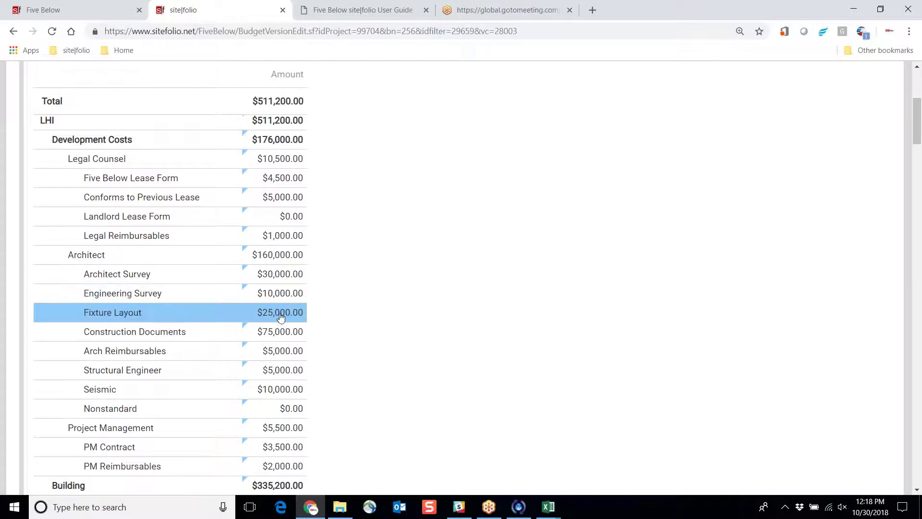
pyautogui.scroll(3, 483, 326)
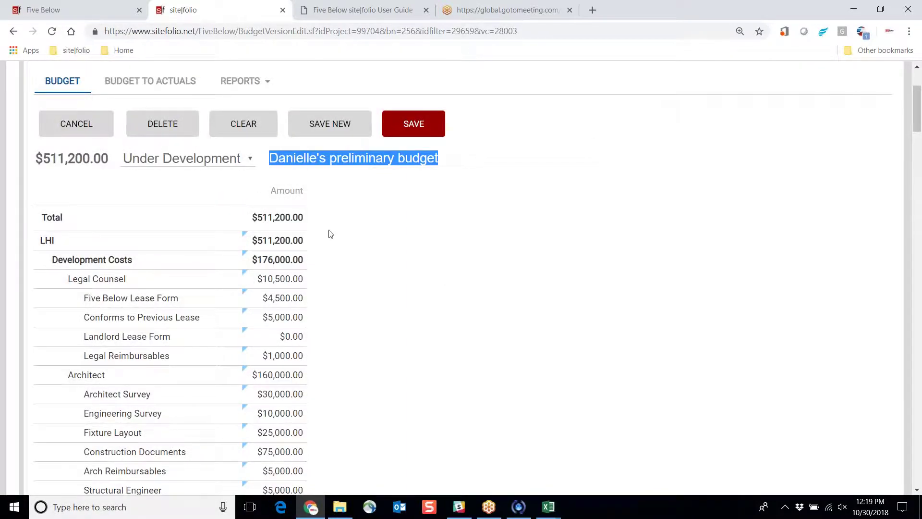
pyautogui.click(241, 164)
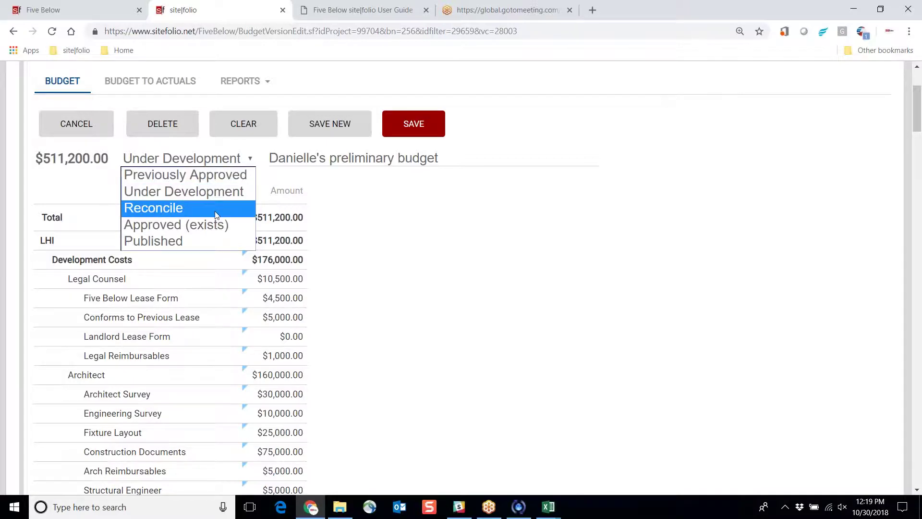
pyautogui.click(175, 224)
pyautogui.click(416, 158)
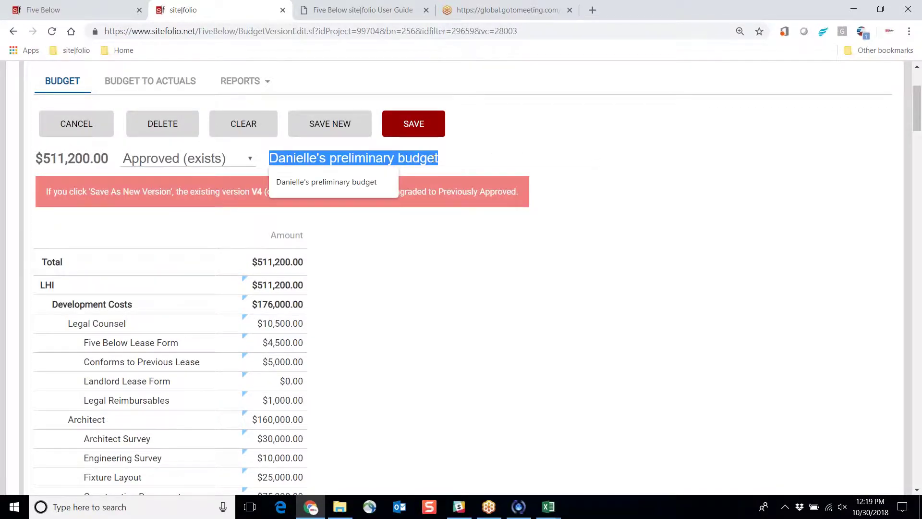
pyautogui.write('Jim Approved II 10/30')
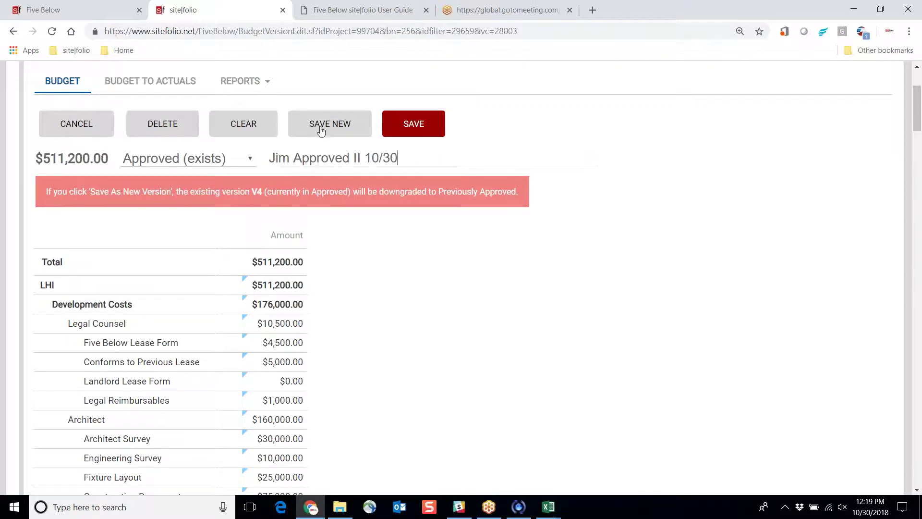
pyautogui.click(331, 124)
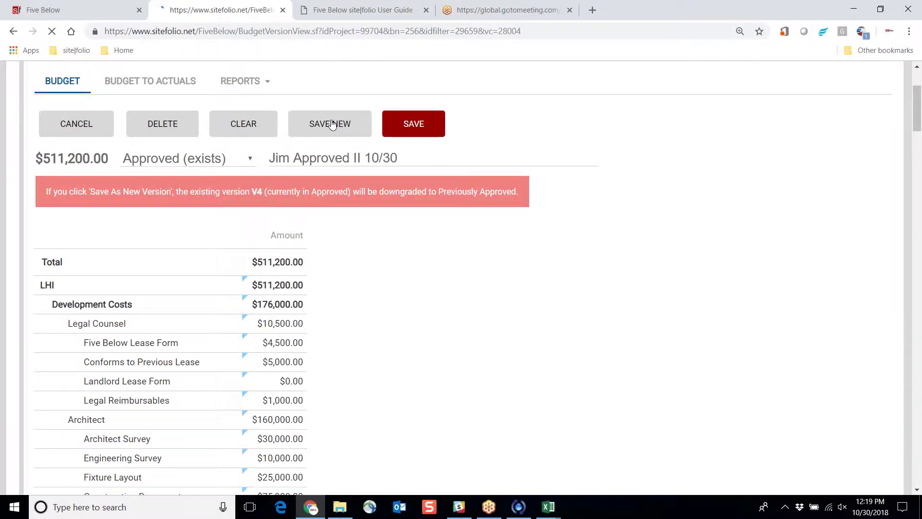
# Switch the budget to the WBS - Summary view and look through its line items
pyautogui.scroll(-1, 552, 250)
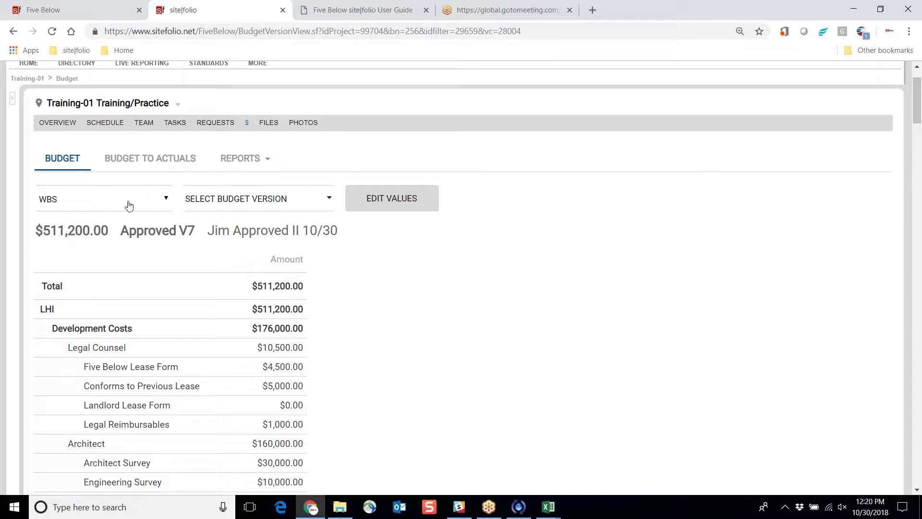
pyautogui.click(157, 206)
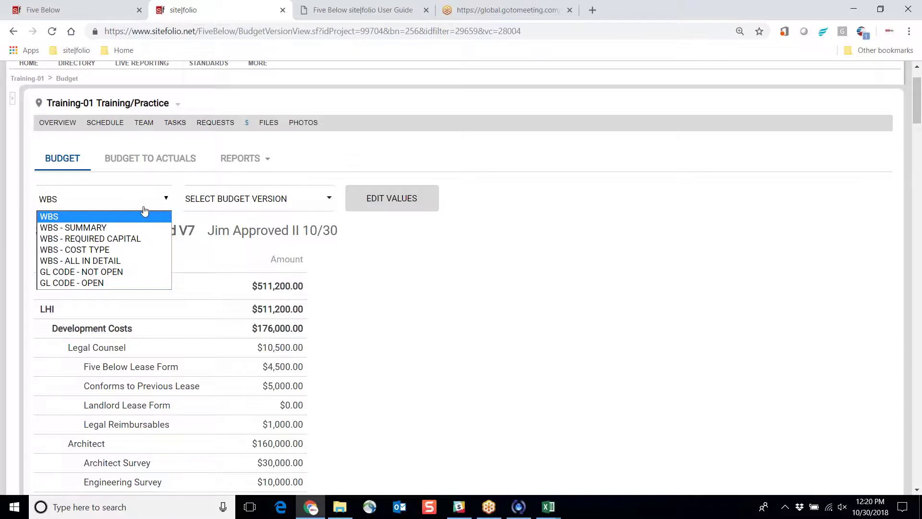
pyautogui.click(120, 227)
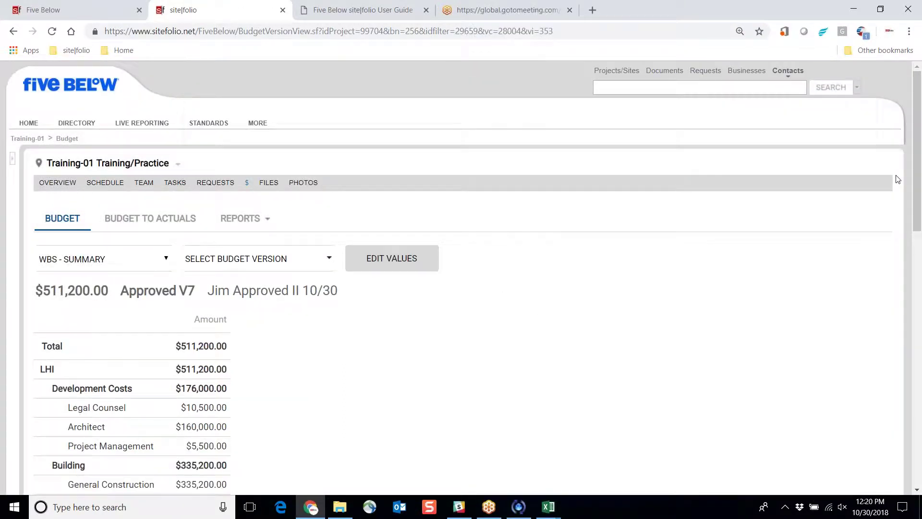
pyautogui.scroll(-5, 899, 216)
pyautogui.scroll(4, 897, 264)
# Review the budget in the WBS - Required Capital view down to its last line items, and in the WBS - Cost Type view
pyautogui.click(120, 215)
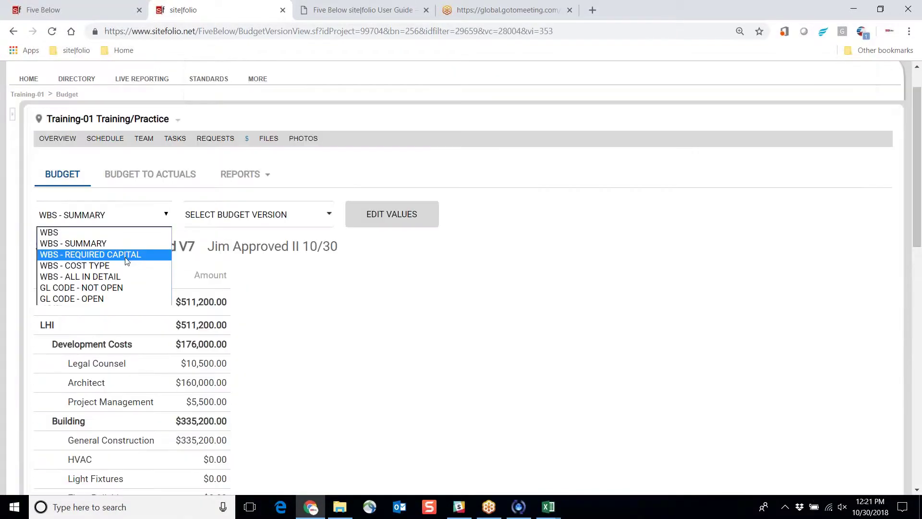
pyautogui.click(127, 255)
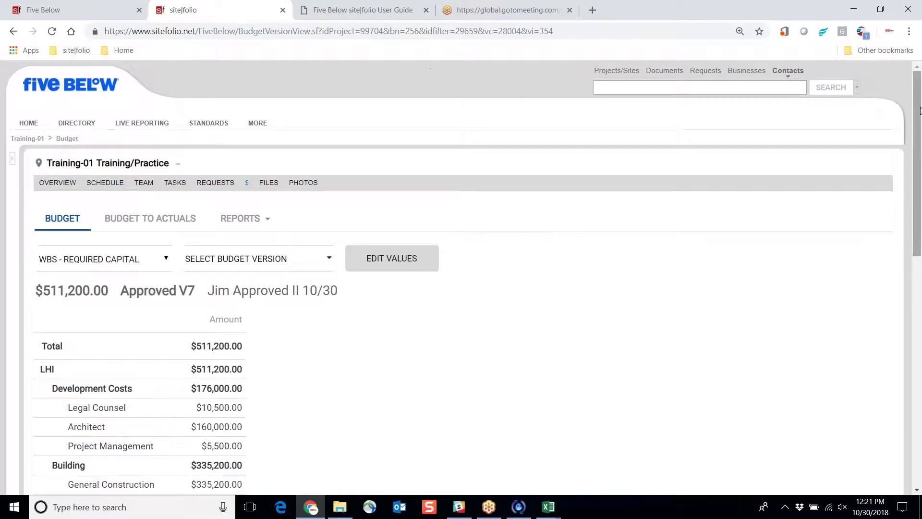
pyautogui.moveTo(921, 124); pyautogui.dragTo(899, 366)
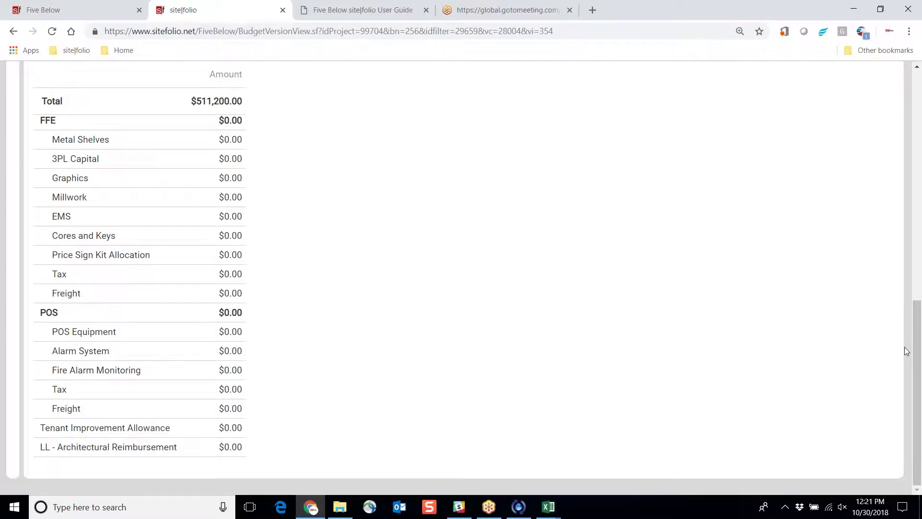
pyautogui.moveTo(915, 343); pyautogui.dragTo(864, 148)
pyautogui.click(103, 259)
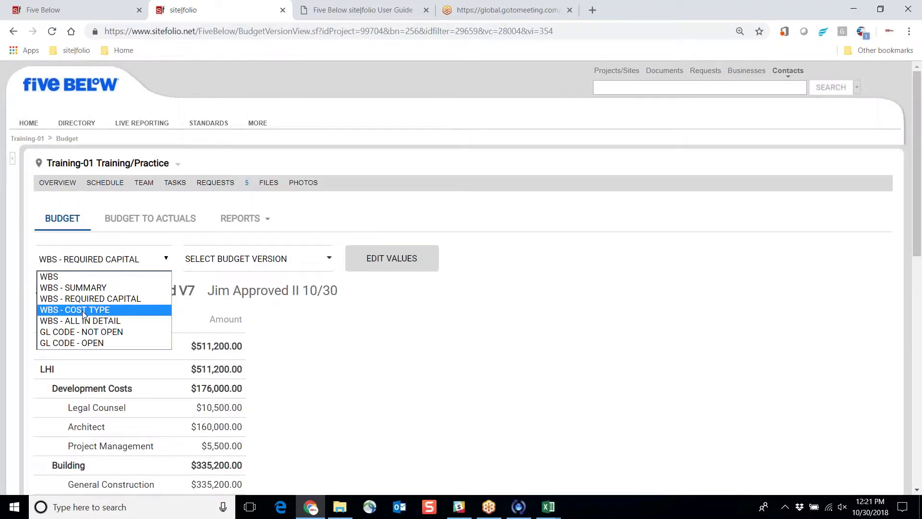
pyautogui.click(84, 309)
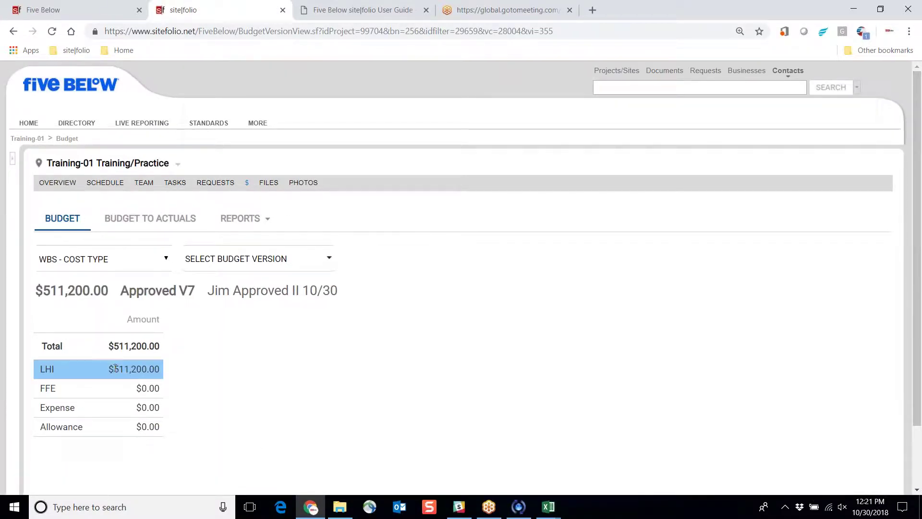
# Review the budget in the GL Code - Not Open and GL Code - Open views
pyautogui.click(142, 265)
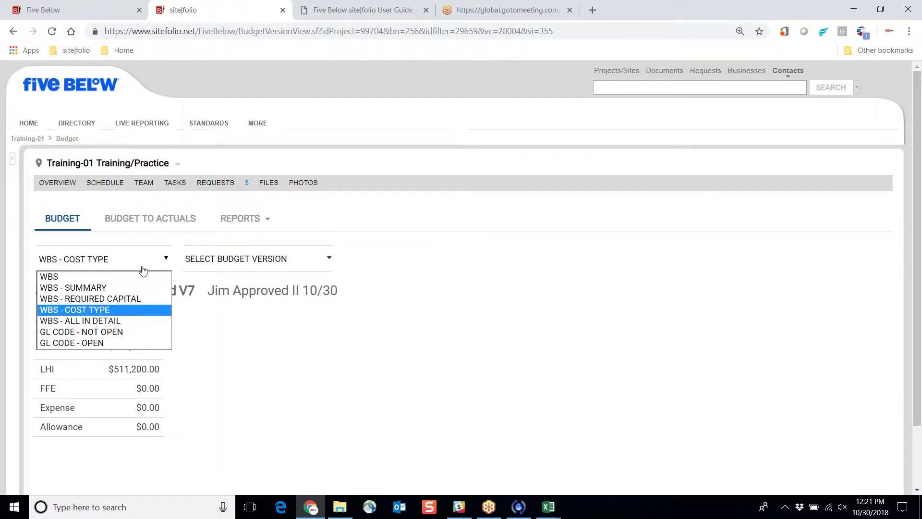
pyautogui.click(91, 337)
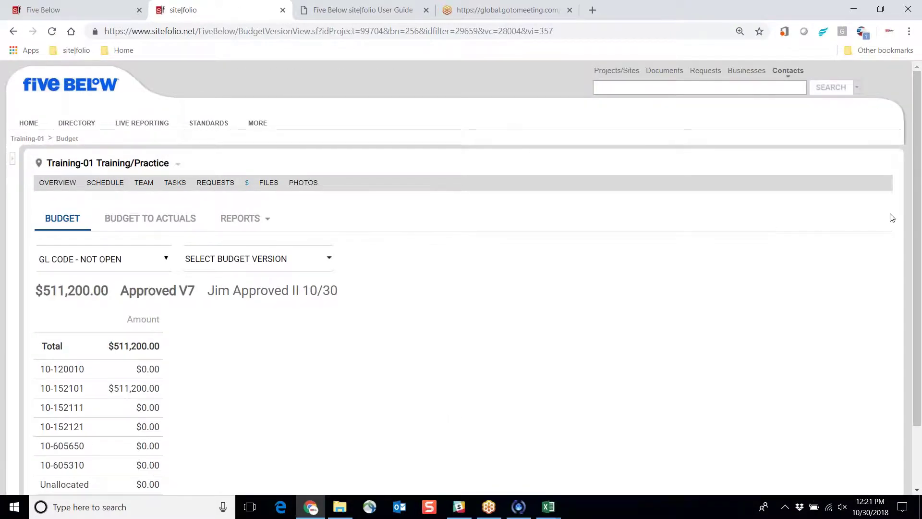
pyautogui.scroll(-3, 891, 240)
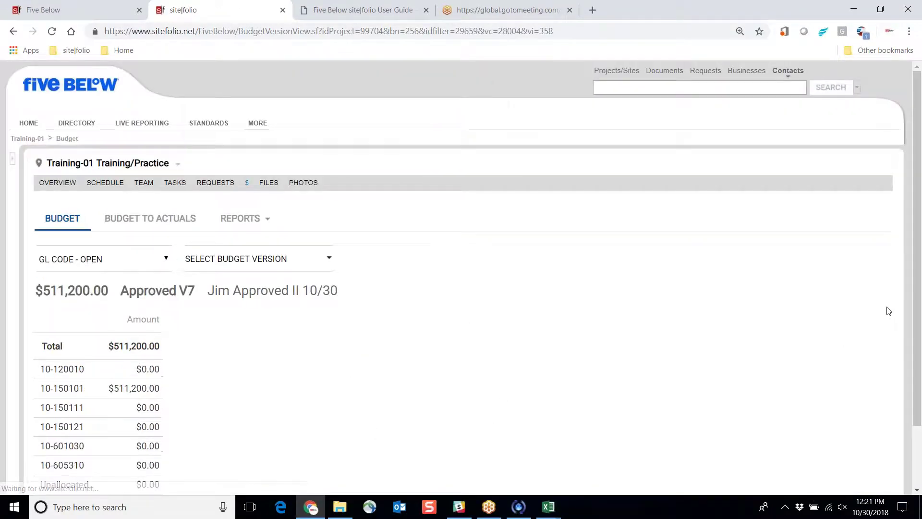
# Create a new bid in the project's bid package list, named "General Contractor" with the description "As is"
pyautogui.scroll(-2, 850, 346)
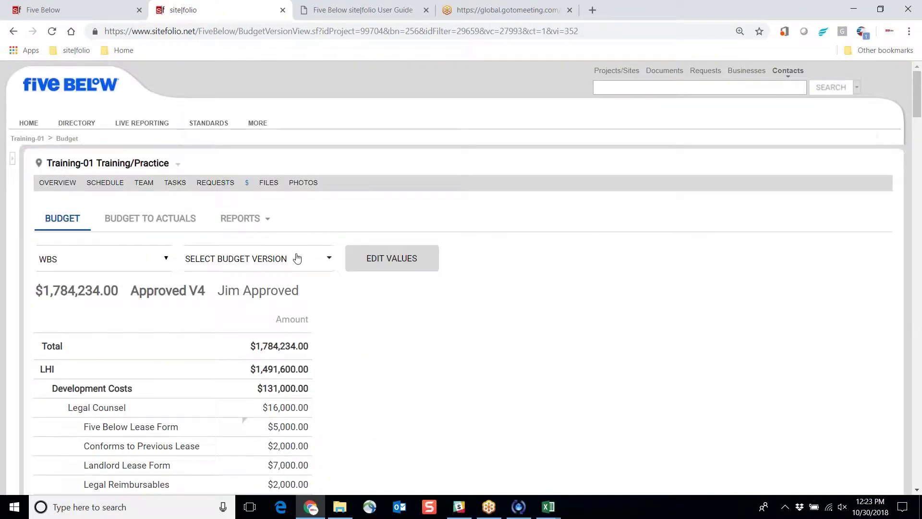
pyautogui.moveTo(246, 187)
pyautogui.click(255, 224)
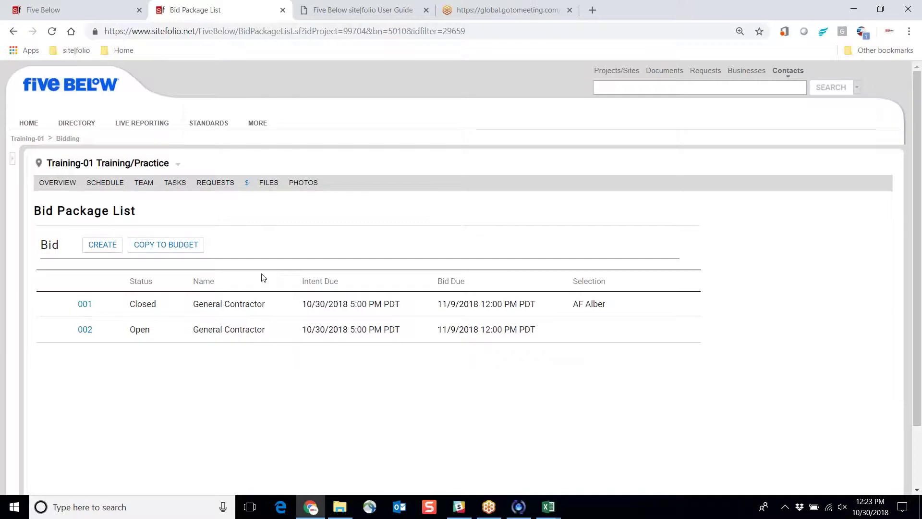
pyautogui.click(98, 248)
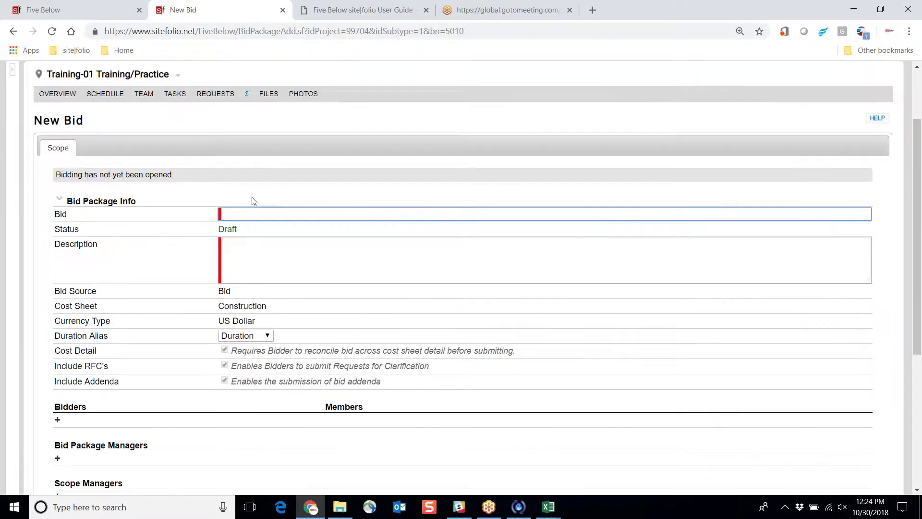
pyautogui.write('General Contractor')
pyautogui.click(251, 260)
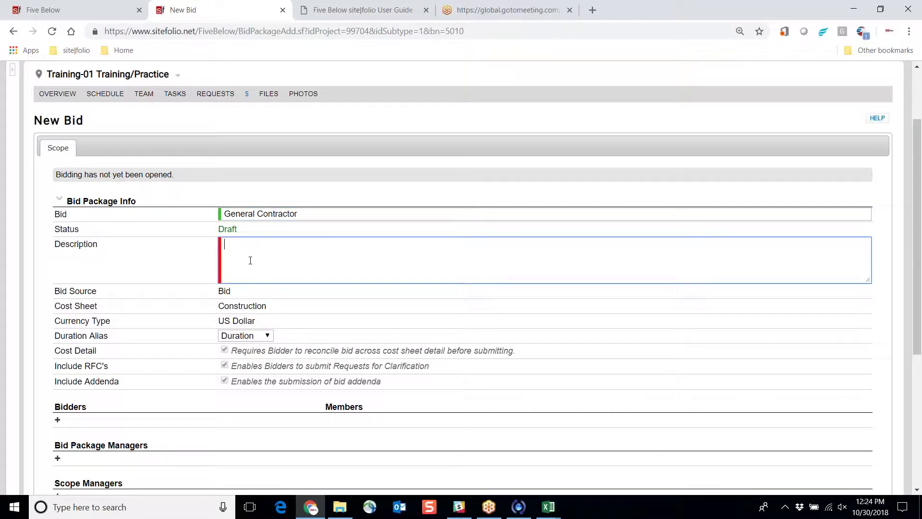
pyautogui.write('As is')
# Add AF Alber and Elder Jones Inc as bidders on the new bid
pyautogui.scroll(-2, 56, 287)
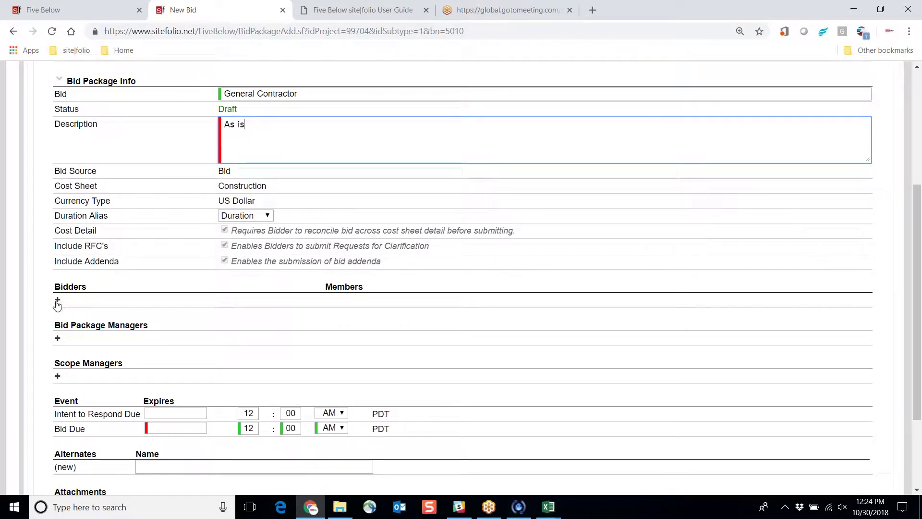
pyautogui.click(59, 302)
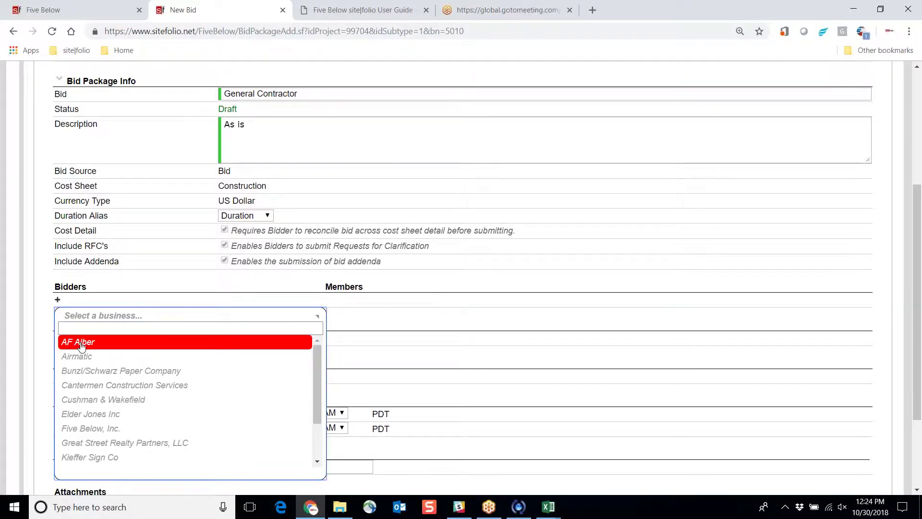
pyautogui.click(76, 346)
pyautogui.click(58, 308)
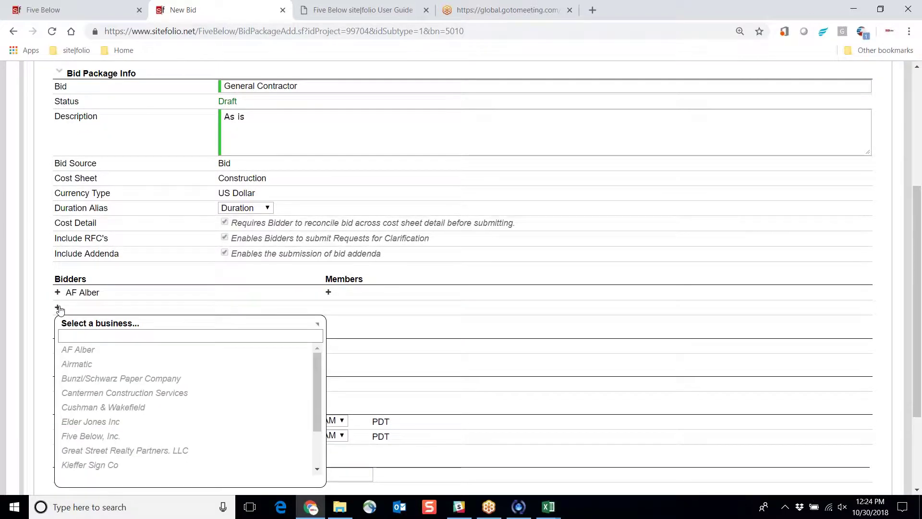
pyautogui.click(90, 421)
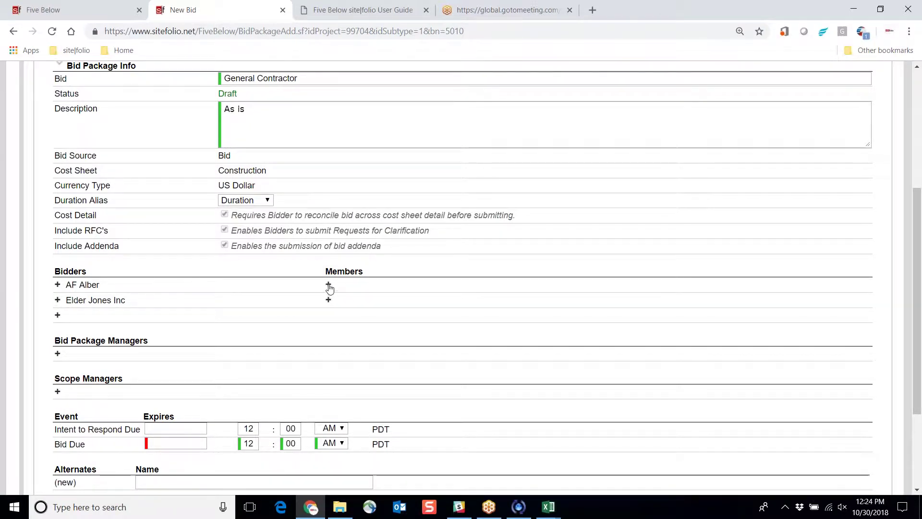
# Assign one company contact as a member to each bidder, AF Alber and Elder Jones Inc
pyautogui.click(329, 287)
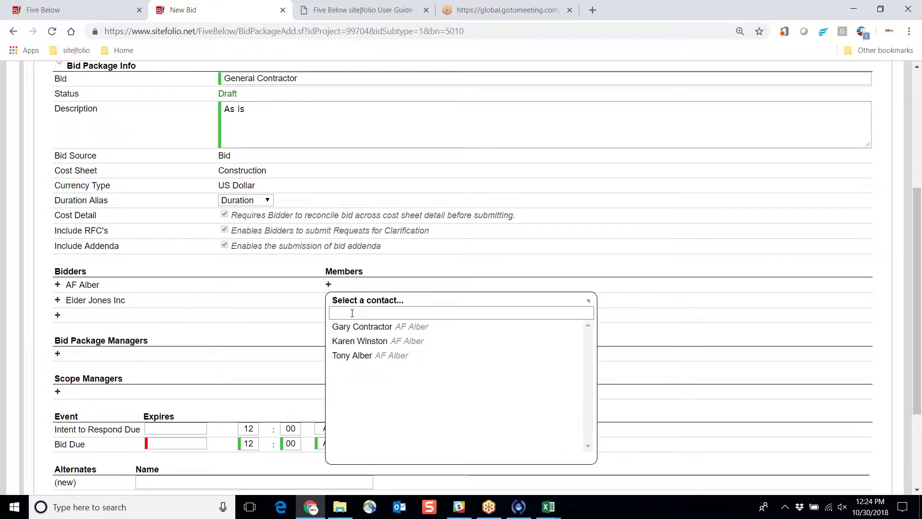
pyautogui.click(369, 327)
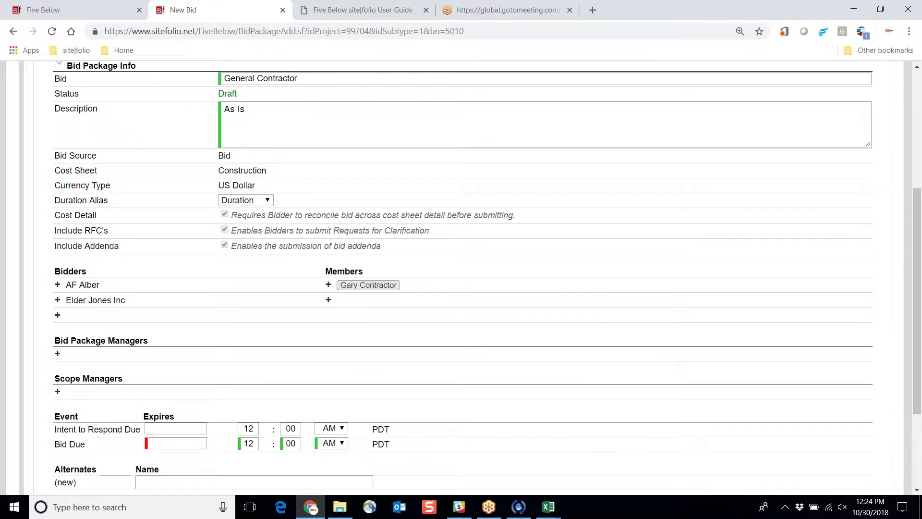
pyautogui.click(328, 300)
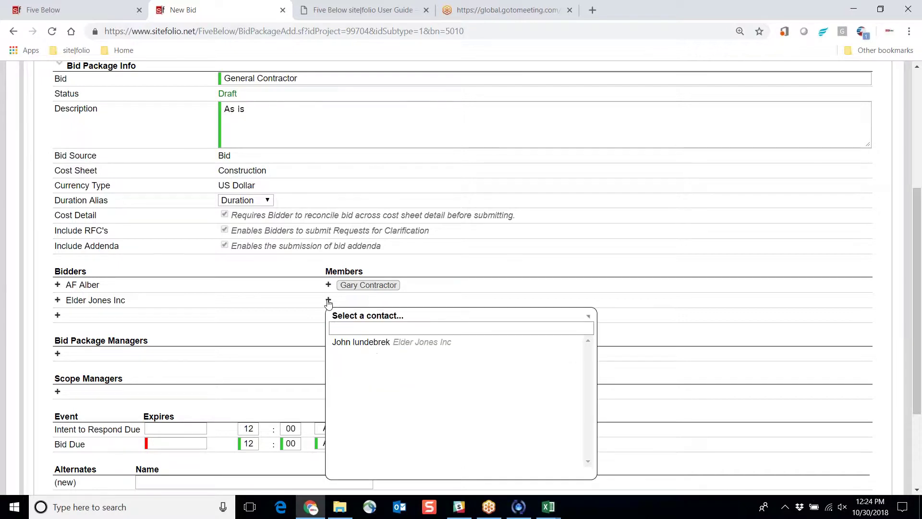
pyautogui.click(373, 342)
# Add Five Below, Inc. and site|folio as bid package managers, each with one of its contacts
pyautogui.scroll(-1, 374, 342)
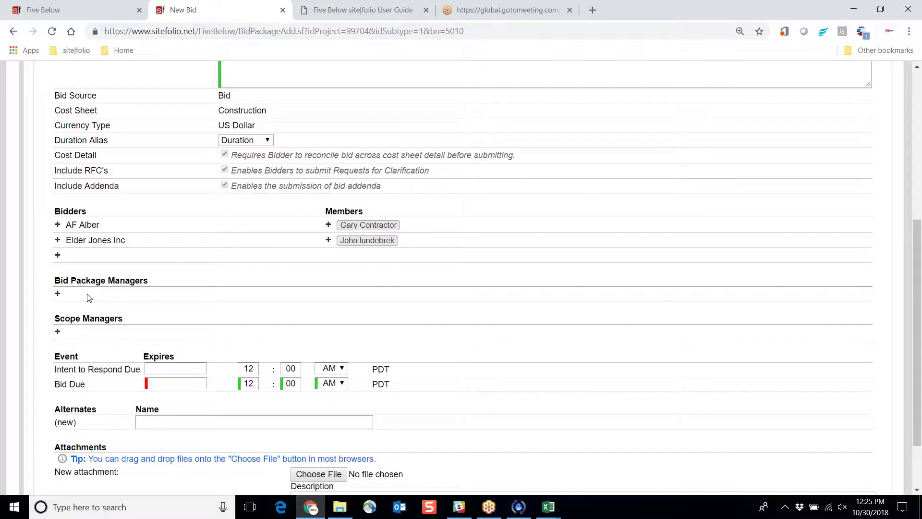
pyautogui.click(58, 295)
pyautogui.click(90, 421)
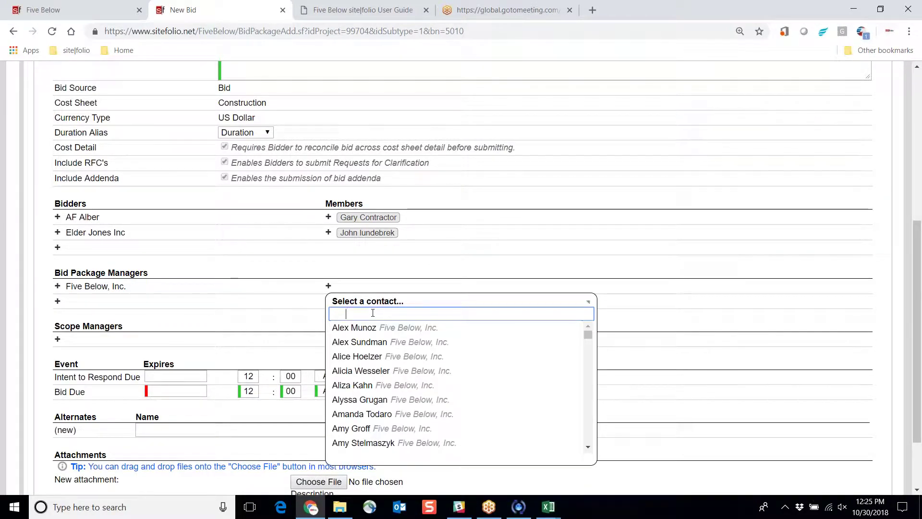
pyautogui.write('t')
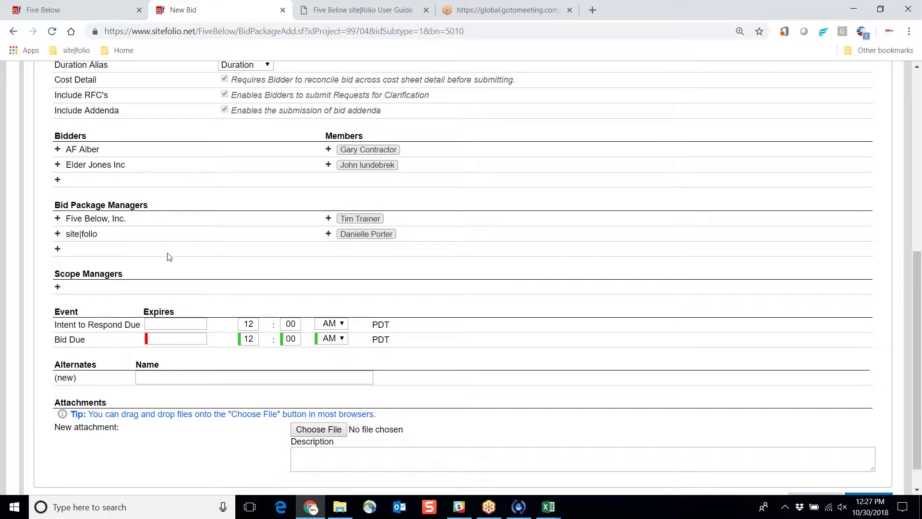
# Set the Intent to Respond Due event to 10/31/2018 at 12:00 PM
pyautogui.scroll(-1, 129, 308)
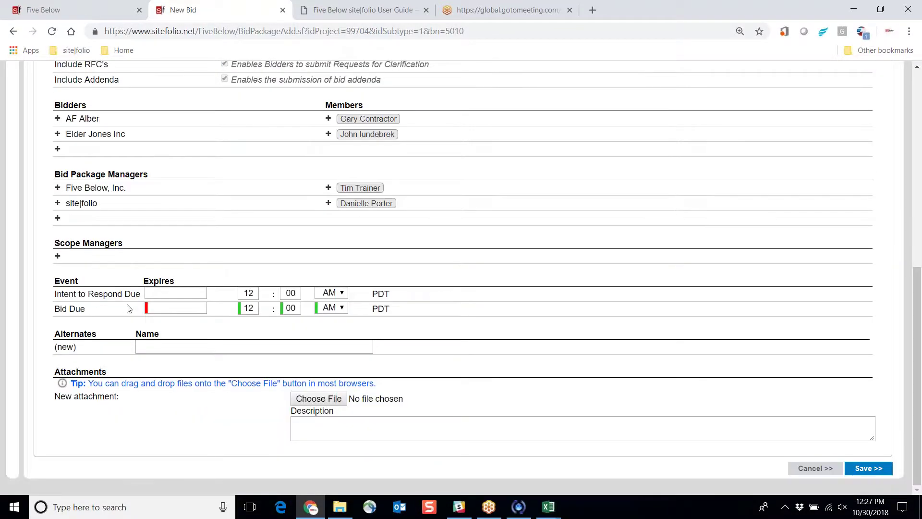
pyautogui.click(158, 294)
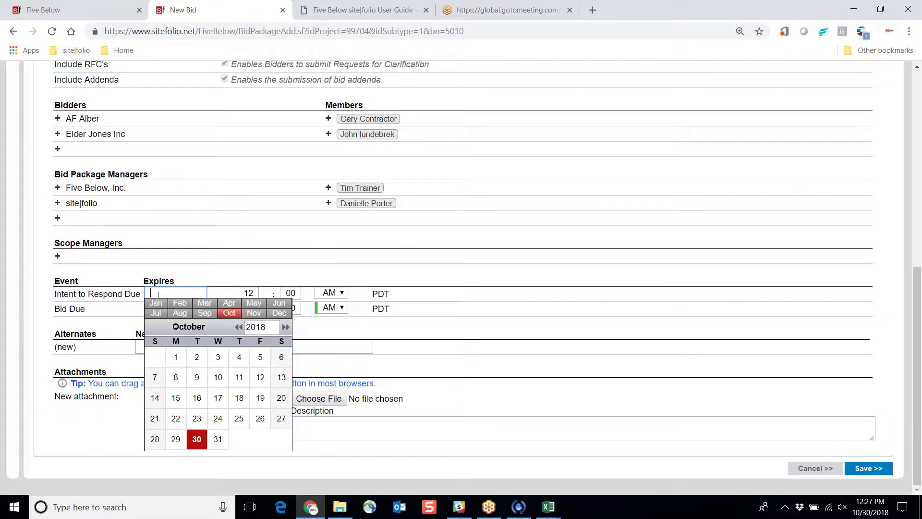
pyautogui.click(217, 439)
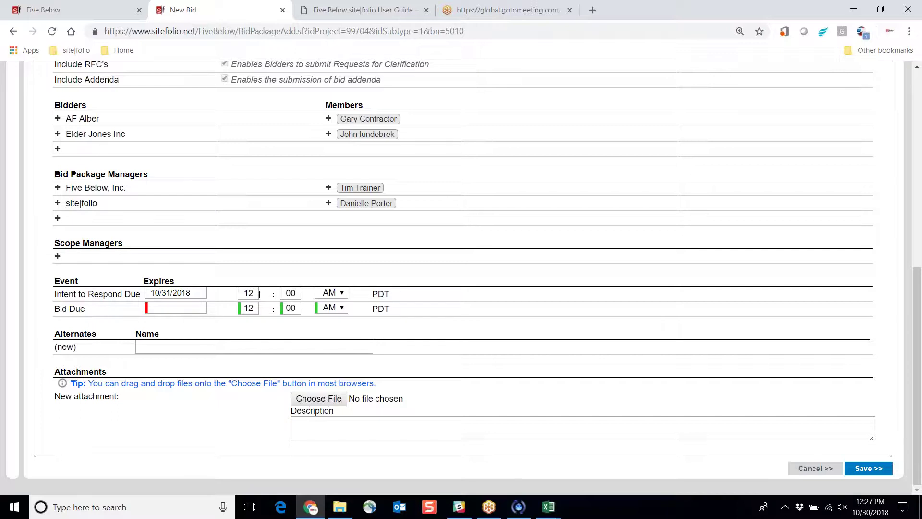
pyautogui.click(340, 293)
pyautogui.click(331, 316)
# Set the Bid Due event to 11/09/2018 at 12:00 PM
pyautogui.click(159, 308)
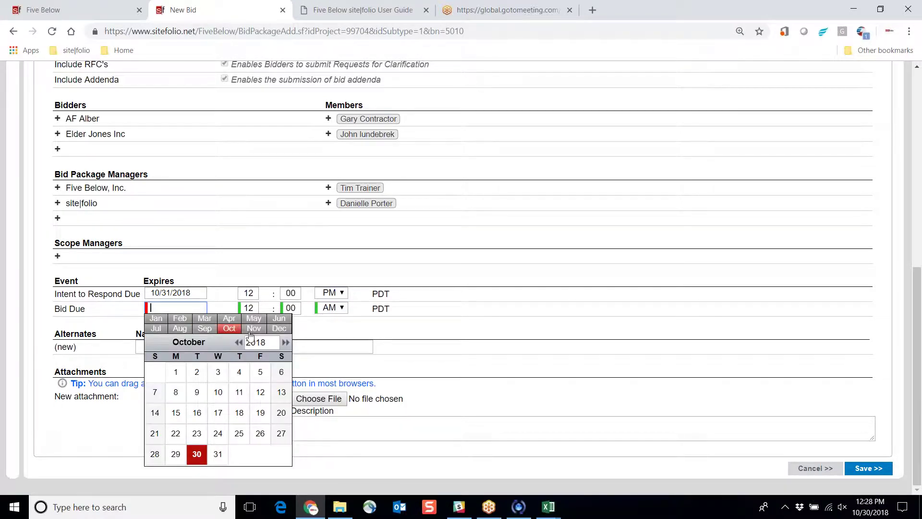
pyautogui.click(253, 329)
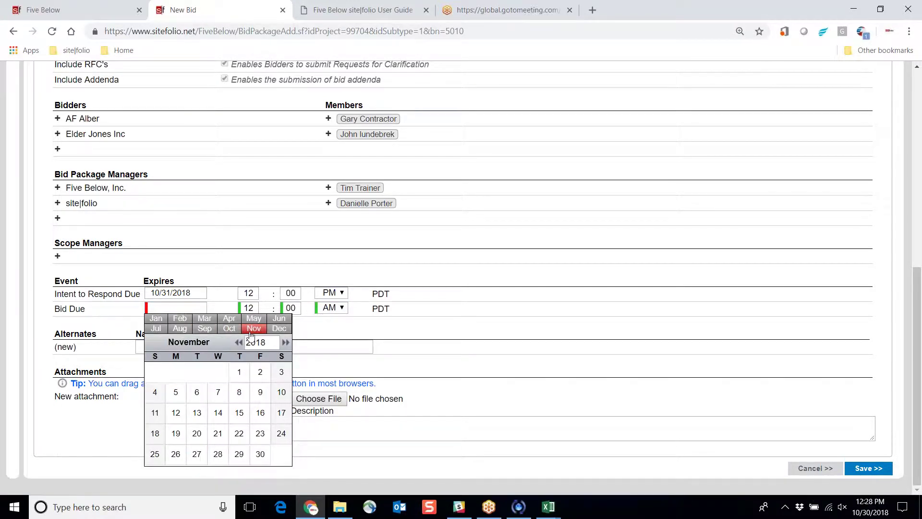
pyautogui.click(261, 395)
pyautogui.click(336, 311)
pyautogui.click(329, 333)
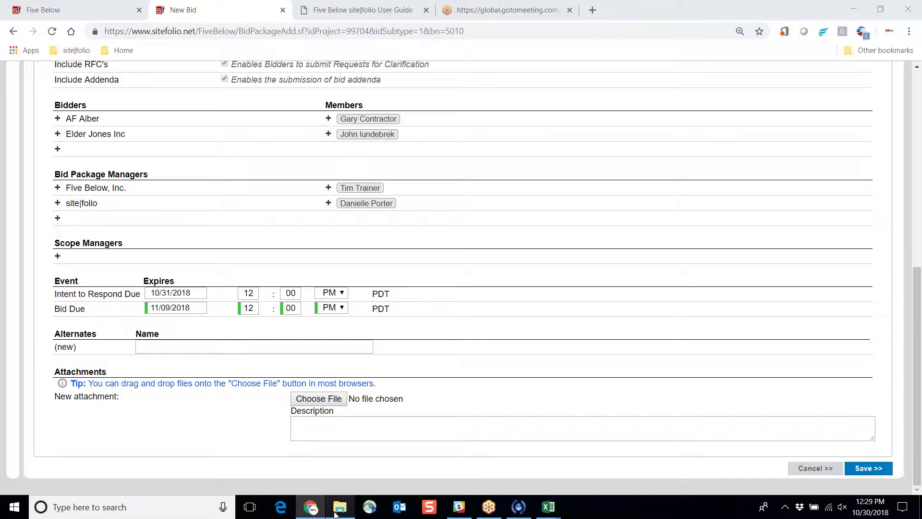
# Save the bid with Bid Qualifications letter.docx attached and open the bid package for bidding
pyautogui.moveTo(336, 515)
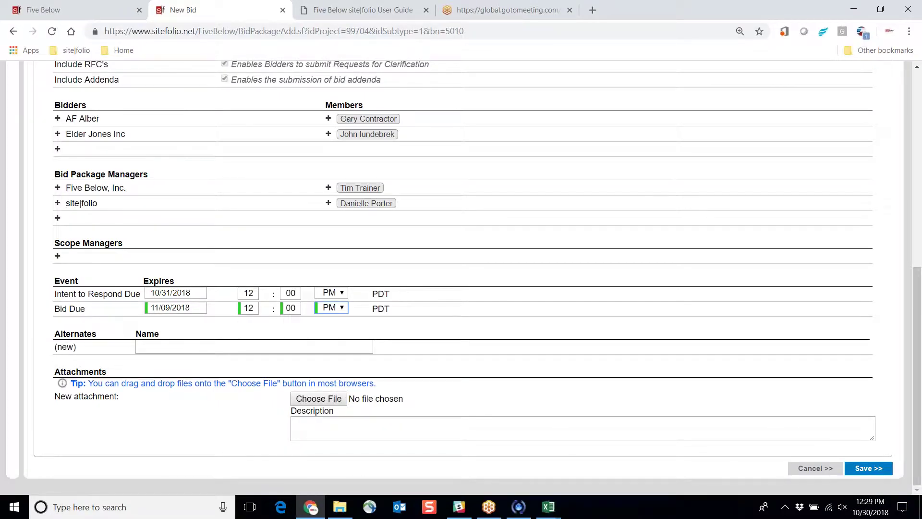
pyautogui.click(317, 399)
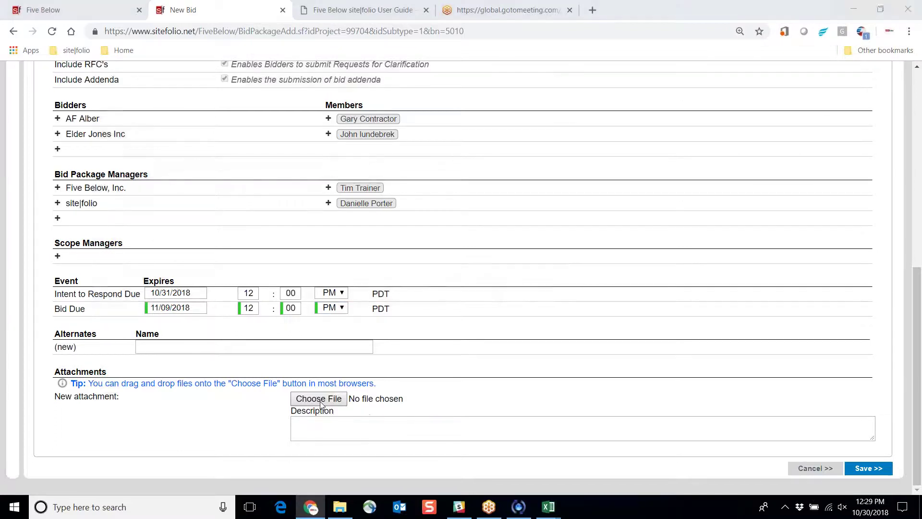
pyautogui.doubleClick(175, 98)
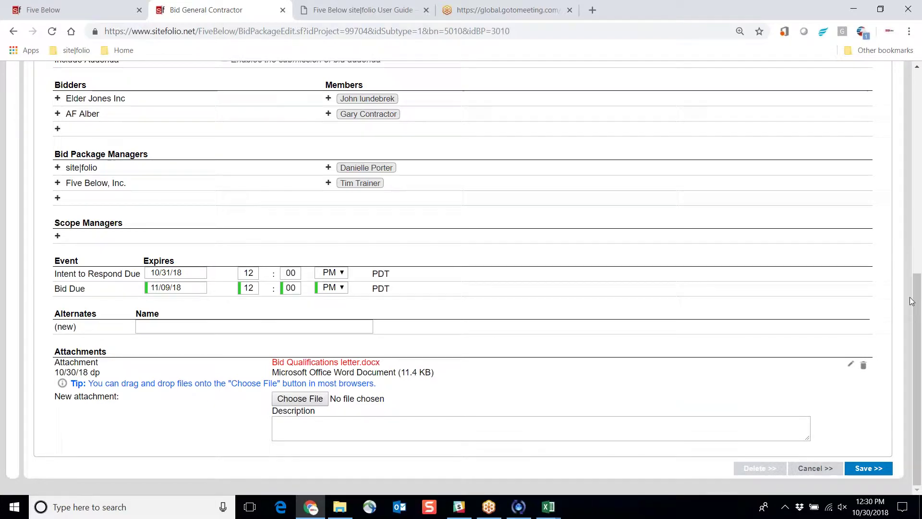
pyautogui.scroll(6, 918, 293)
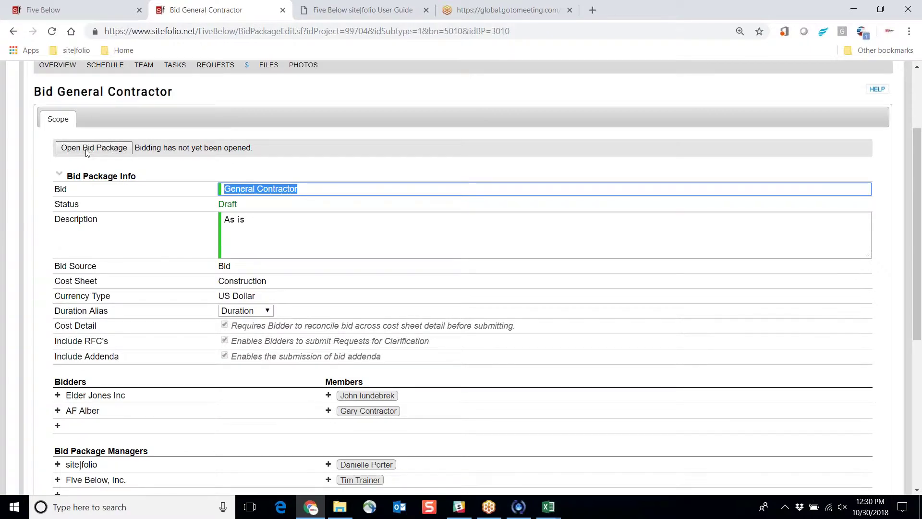
pyautogui.click(87, 152)
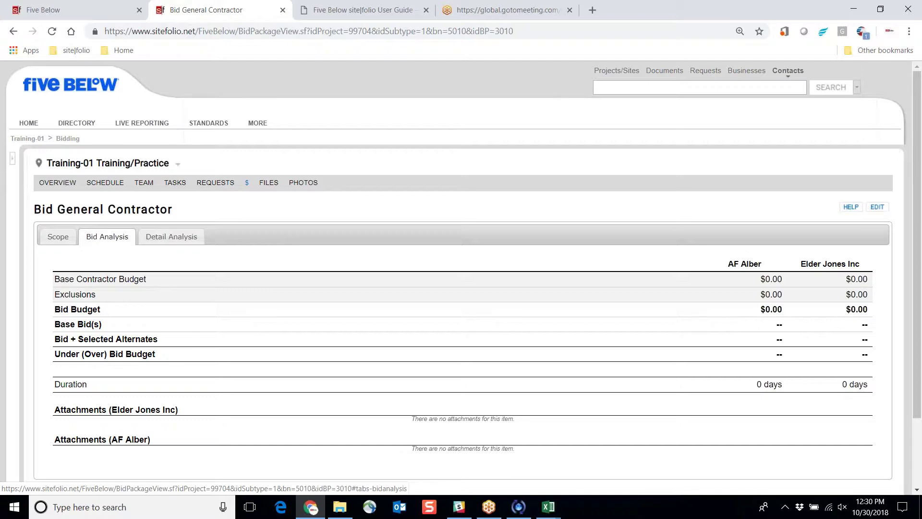
# Open the Bidding Screenshots document in Word and review the bidder's open tasks and the intent to respond on its second page
pyautogui.hotkey('alt', 'Tab')
pyautogui.doubleClick(269, 156)
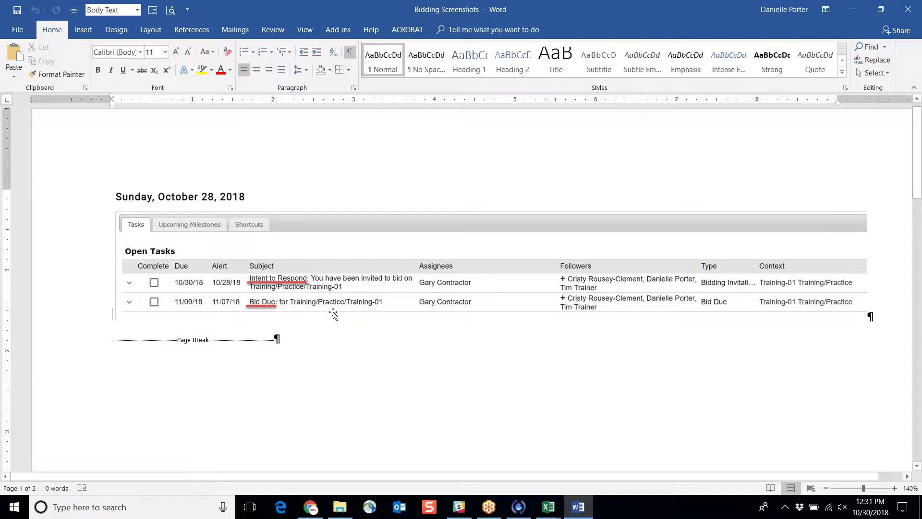
pyautogui.scroll(-10, 352, 313)
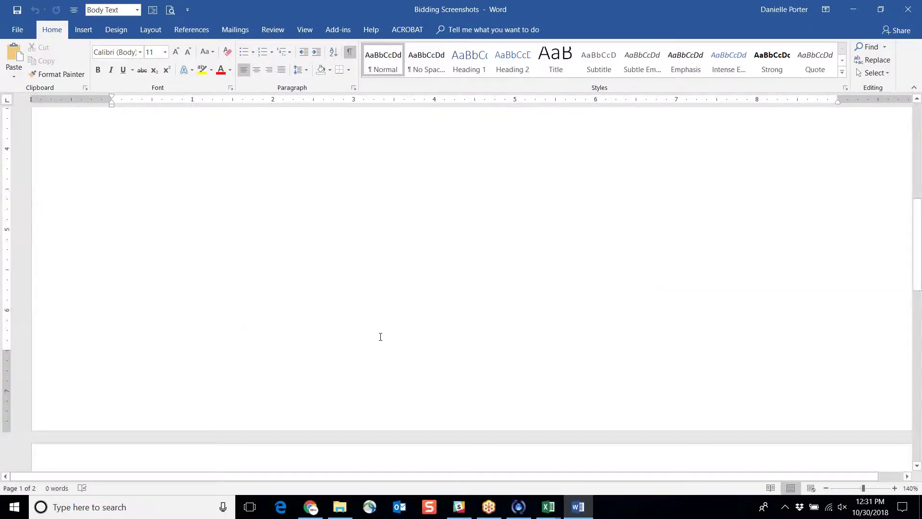
pyautogui.scroll(-1, 476, 354)
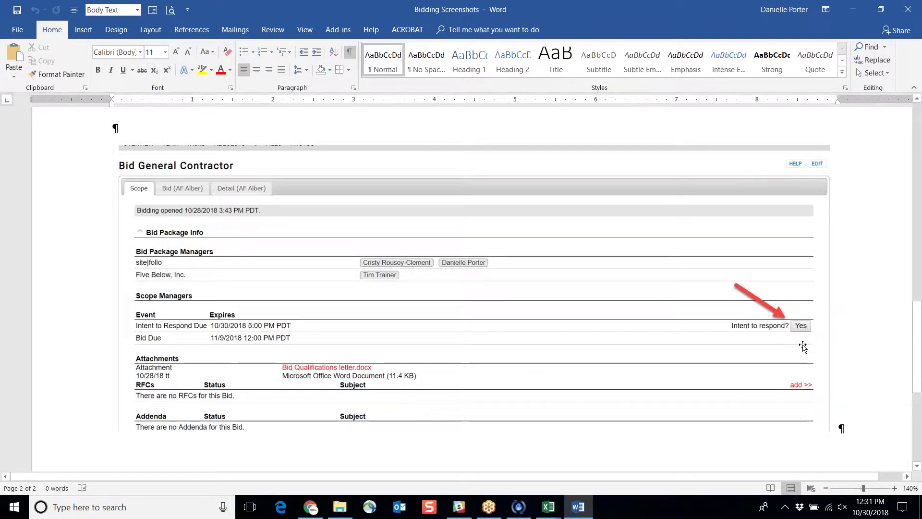
# Return to the General Contractor bid in Chrome and copy the $511,200.00 Previously Approved (V7) budget version into its editable detail analysis
pyautogui.hotkey('alt', 'Tab')
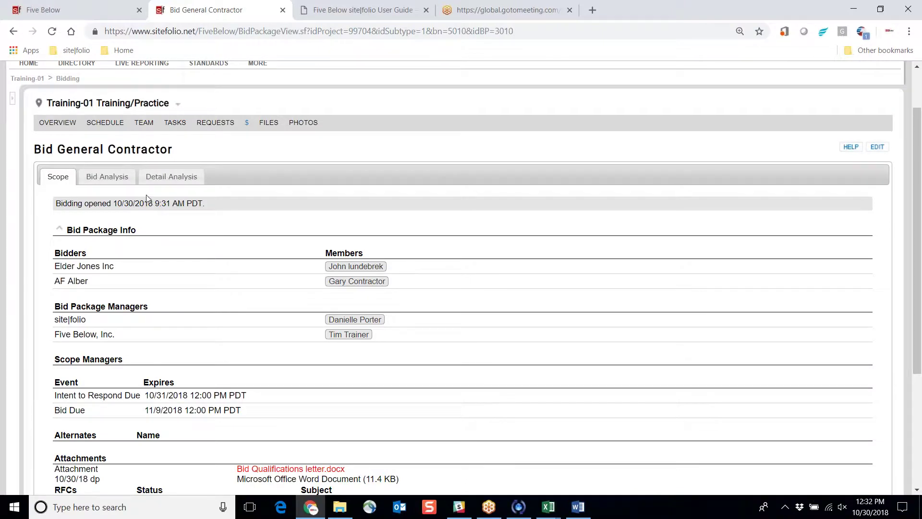
pyautogui.click(178, 182)
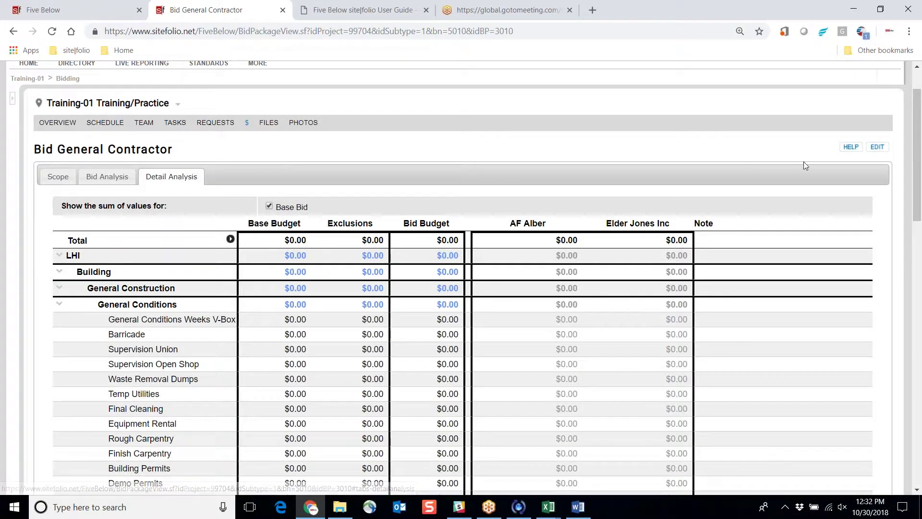
pyautogui.click(881, 151)
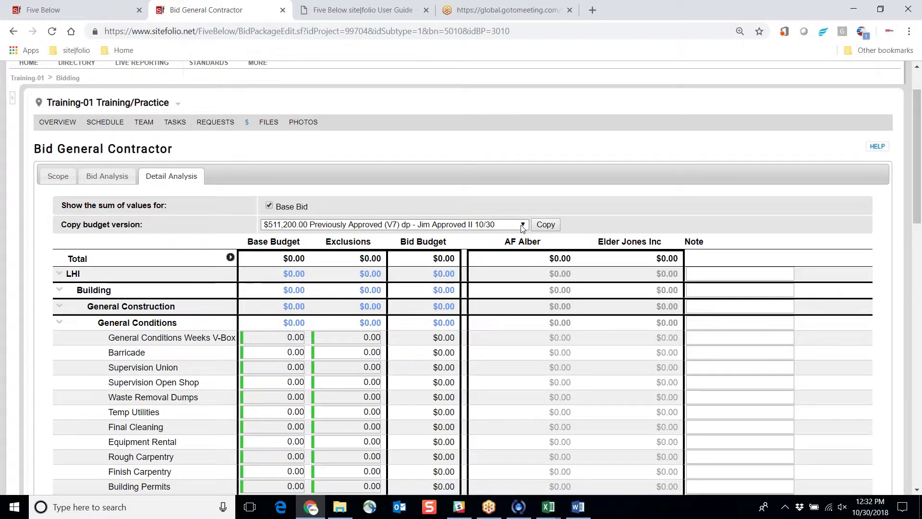
pyautogui.click(523, 226)
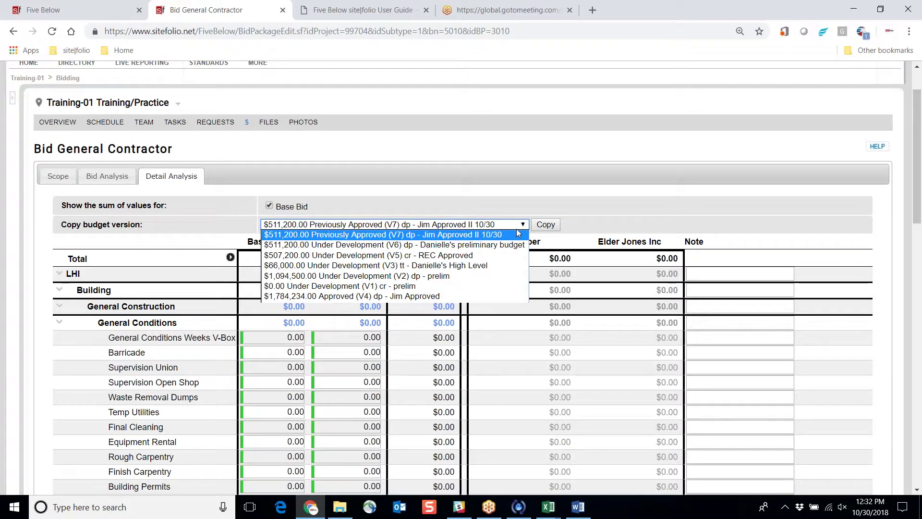
pyautogui.click(518, 234)
pyautogui.click(550, 227)
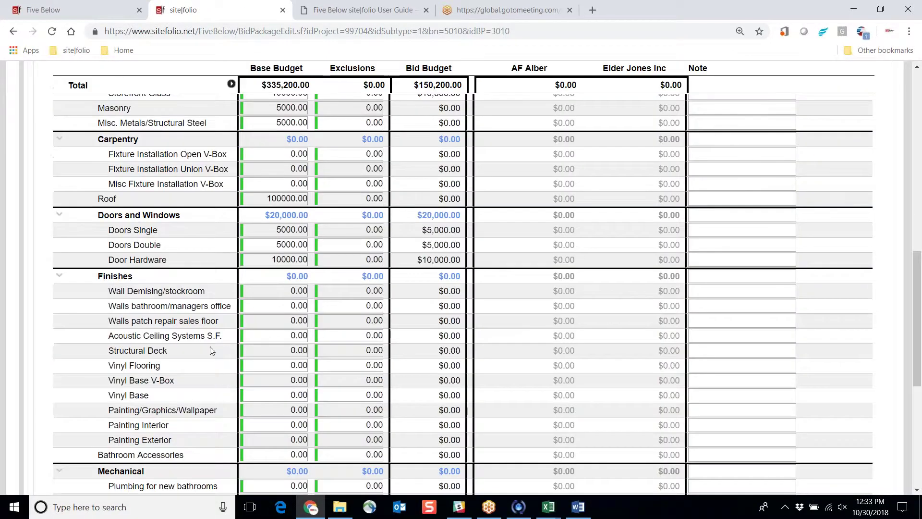
# Set the base budget of Supervision Open Shop to 0 and open the Waste Removal Dumps base budget for editing
pyautogui.scroll(10, 268, 265)
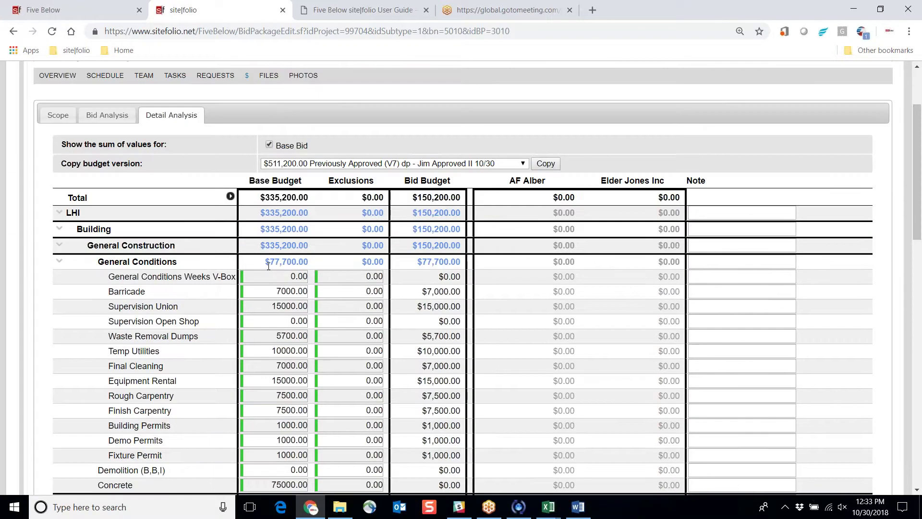
pyautogui.click(286, 318)
pyautogui.write('0')
pyautogui.click(283, 335)
pyautogui.scroll(-1, 675, 303)
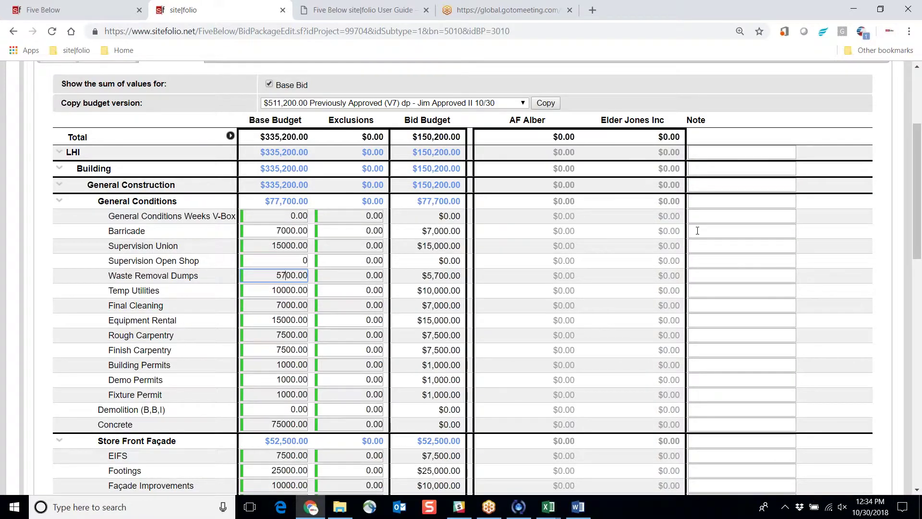
# Open the Barricade note for editing and save the bid package's detail analysis
pyautogui.click(704, 234)
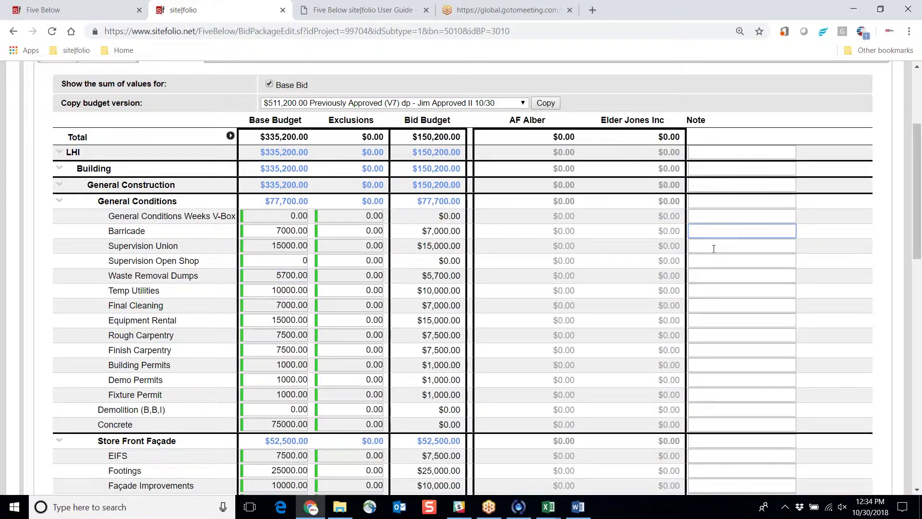
pyautogui.scroll(-15, 903, 369)
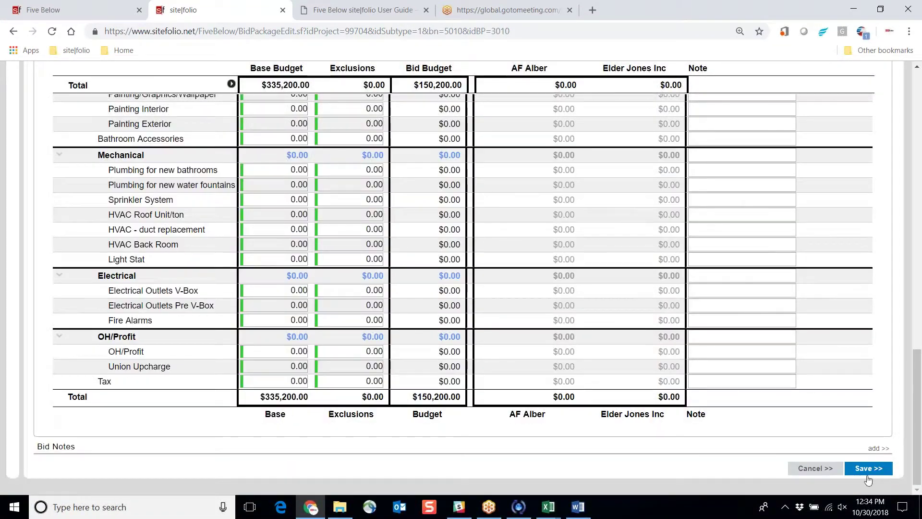
pyautogui.click(867, 474)
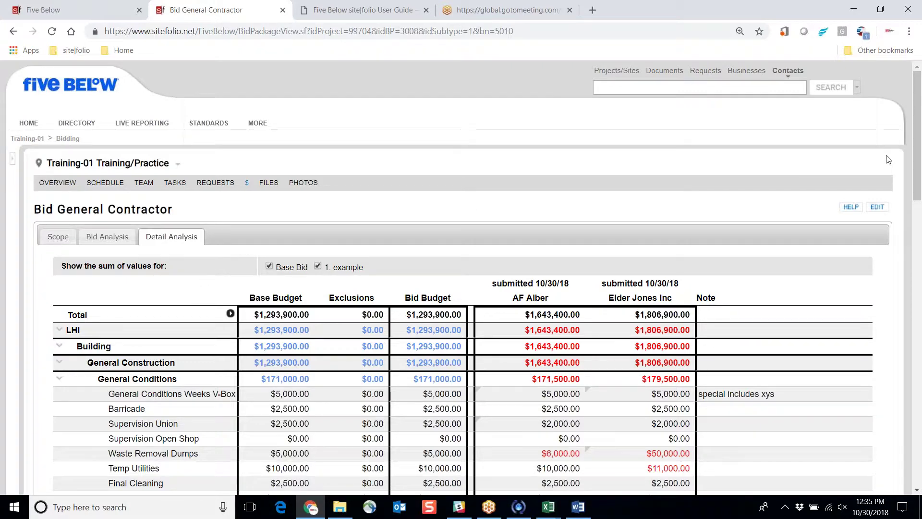
# Compare the AF Alber and Elder Jones Inc bids in the detail analysis, including a line-item note, and review the bid analysis
pyautogui.moveTo(919, 152); pyautogui.dragTo(907, 202)
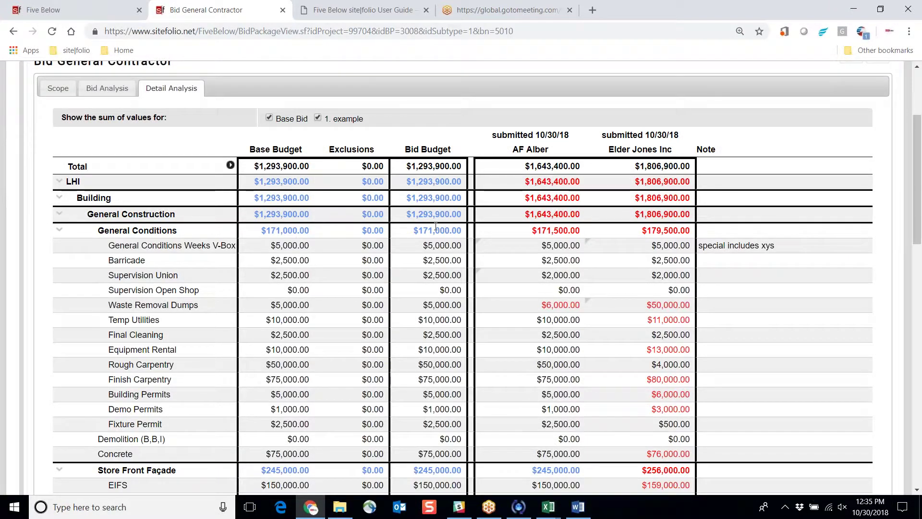
pyautogui.scroll(-1, 607, 254)
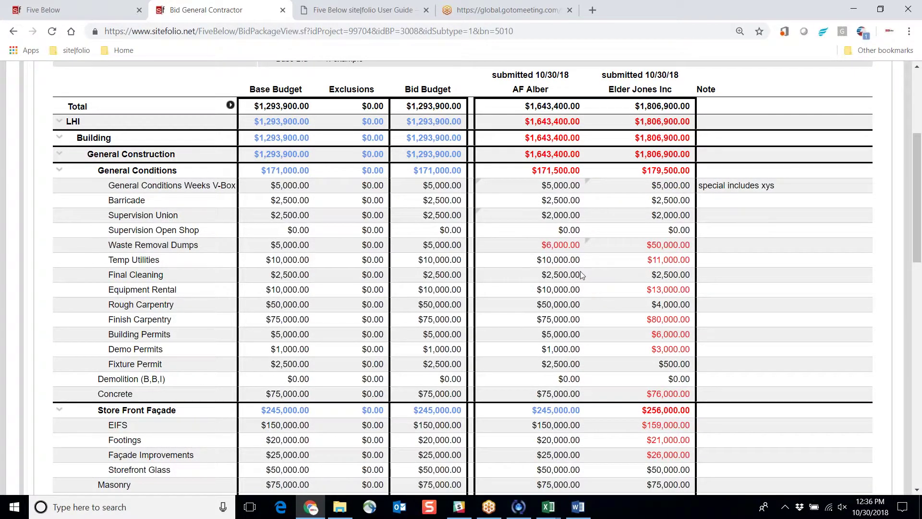
pyautogui.moveTo(589, 188)
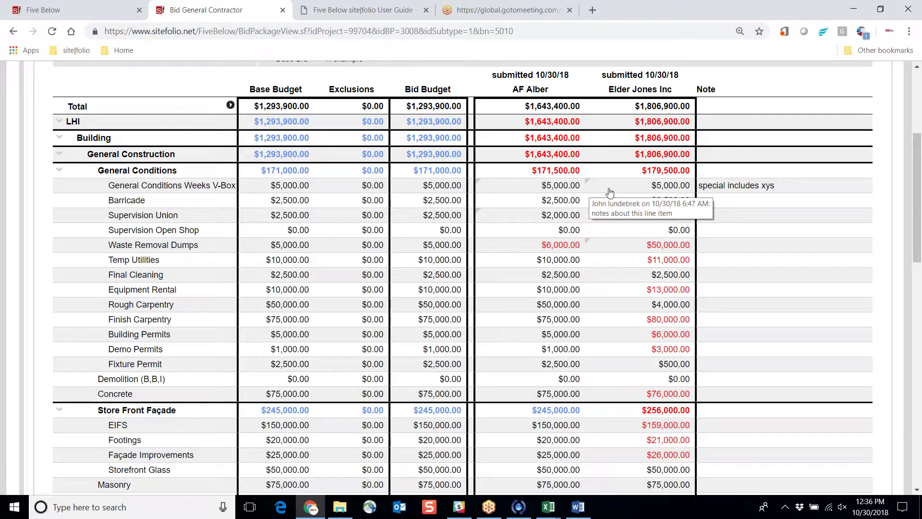
pyautogui.scroll(3, 589, 185)
pyautogui.click(108, 153)
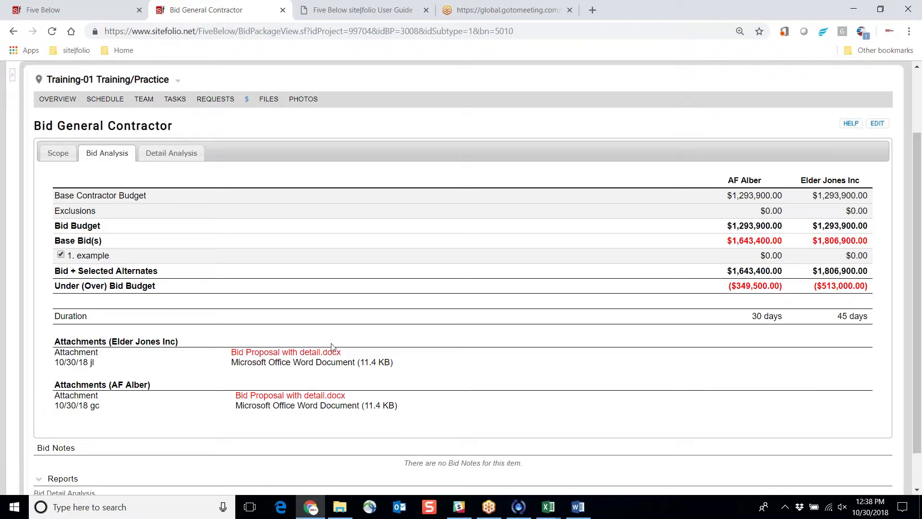
# Open the General Contractor bid's scope for editing and close the bid package
pyautogui.scroll(2, 69, 230)
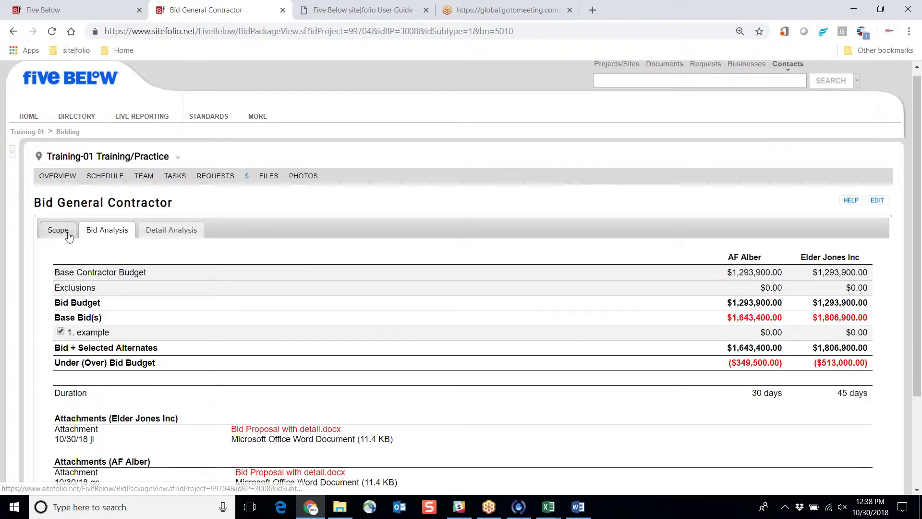
pyautogui.click(69, 237)
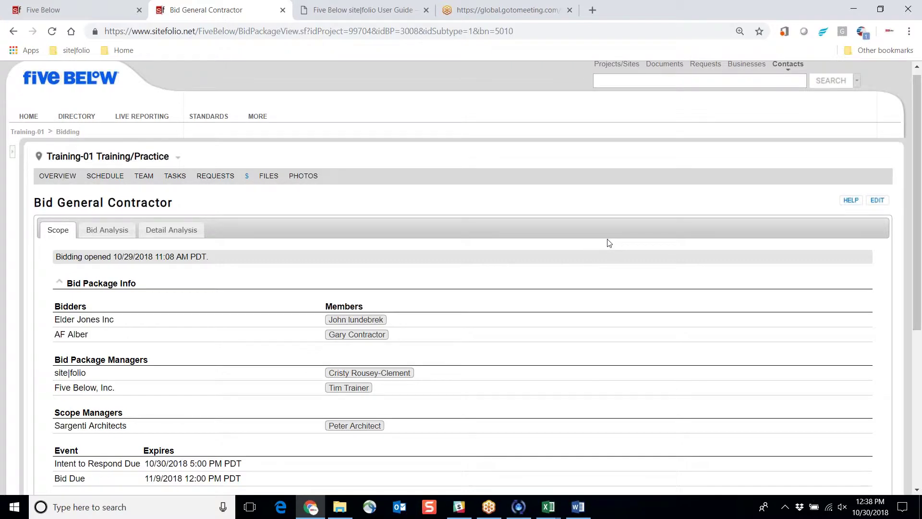
pyautogui.click(878, 201)
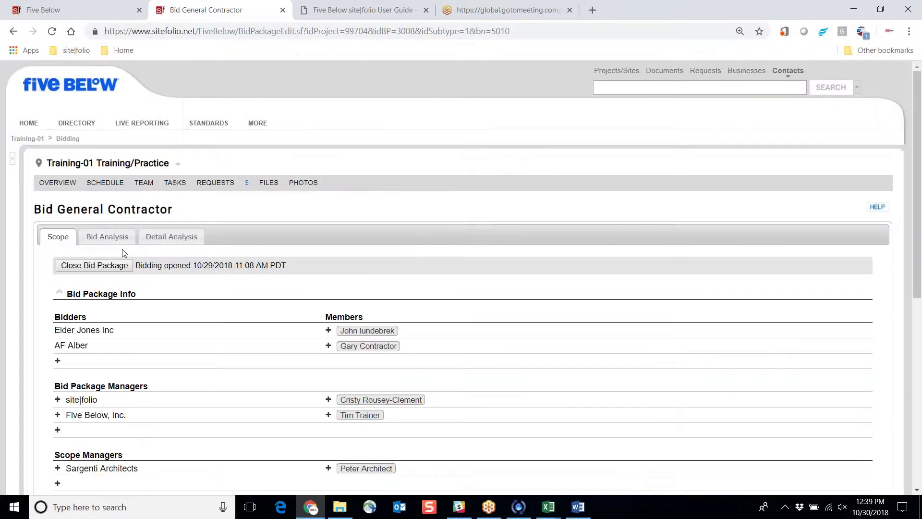
pyautogui.click(96, 267)
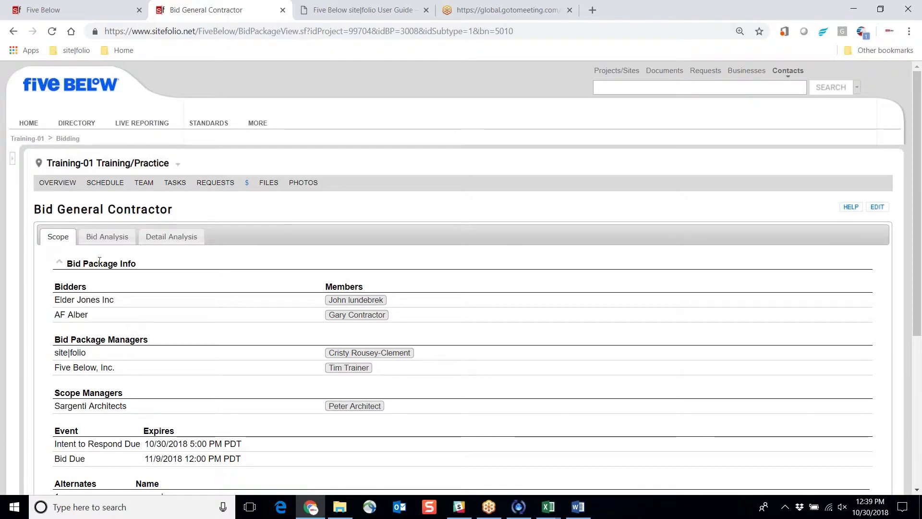
# Choose AF Alber's bid in the bid analysis, keeping the notification of all bidders enabled
pyautogui.click(119, 240)
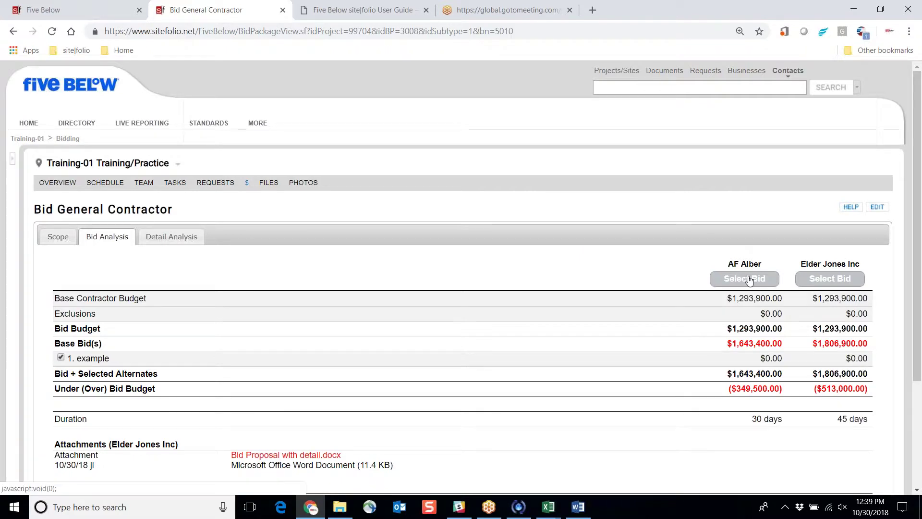
pyautogui.click(731, 282)
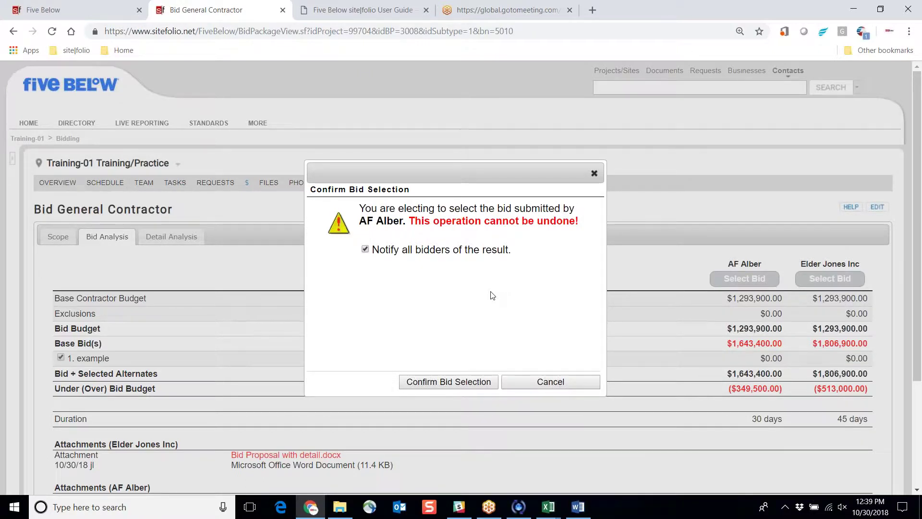
pyautogui.moveTo(402, 252); pyautogui.dragTo(405, 253)
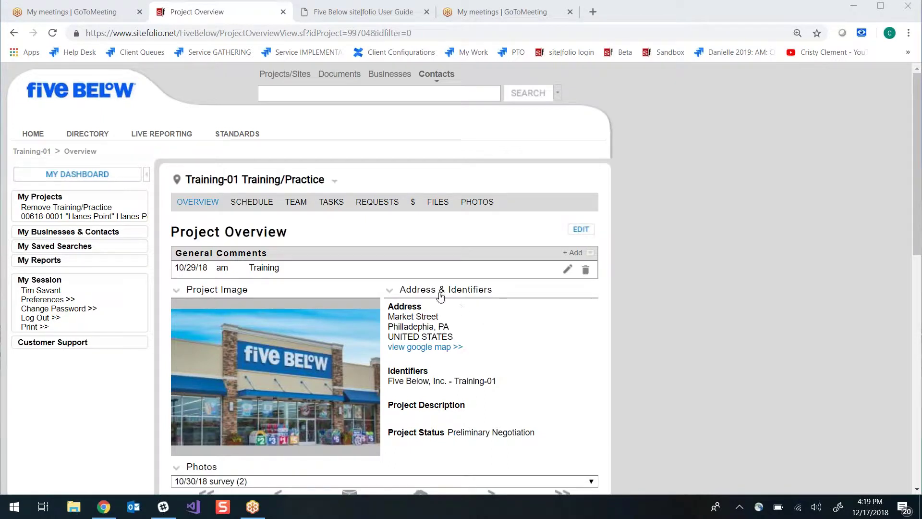
# Open the Training-01 project's contracts and look through the Contractor, Services and FF&E lists
pyautogui.moveTo(415, 201)
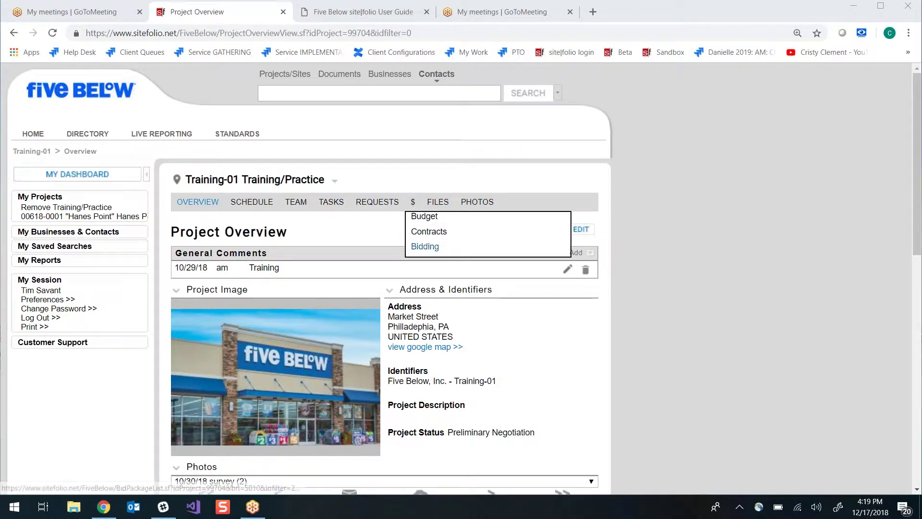
pyautogui.click(435, 232)
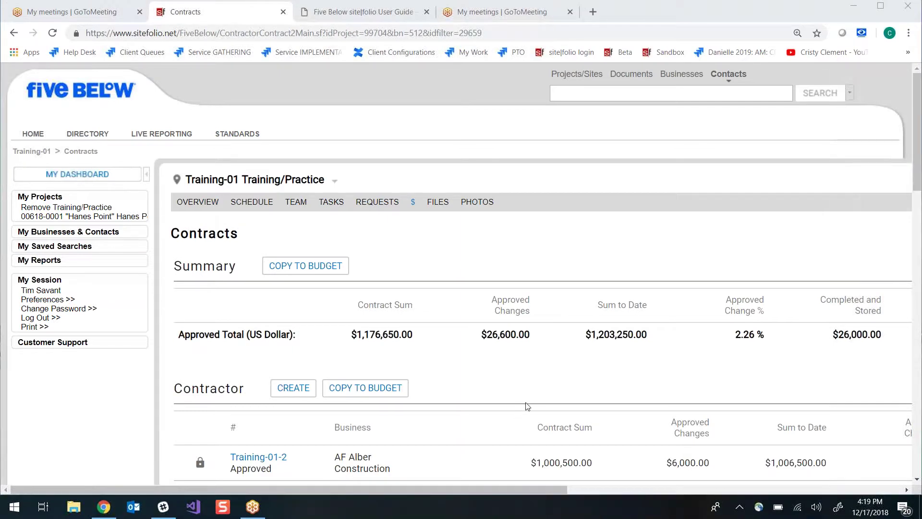
pyautogui.scroll(-4, 528, 406)
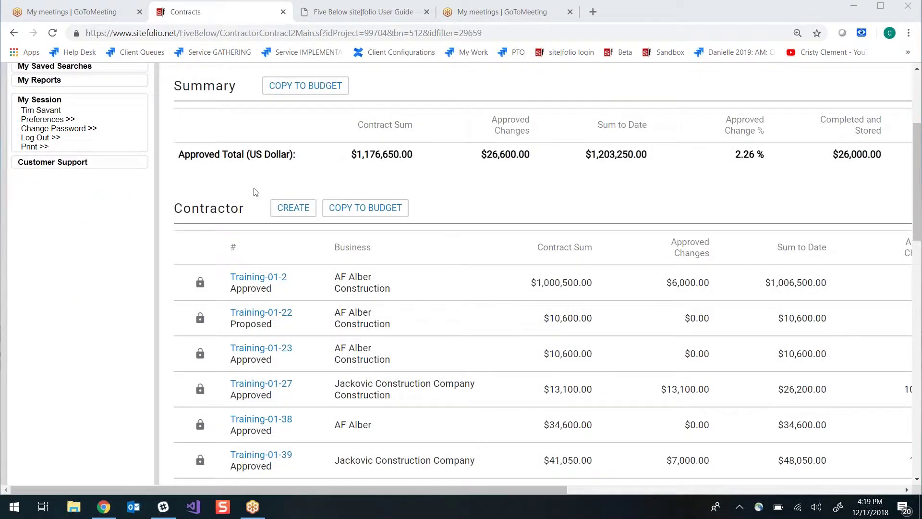
pyautogui.scroll(-8, 214, 236)
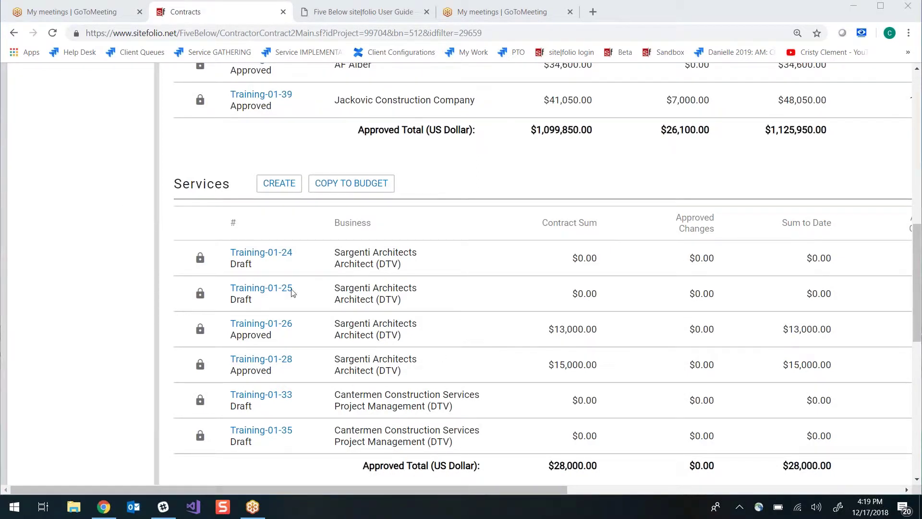
pyautogui.scroll(-8, 255, 298)
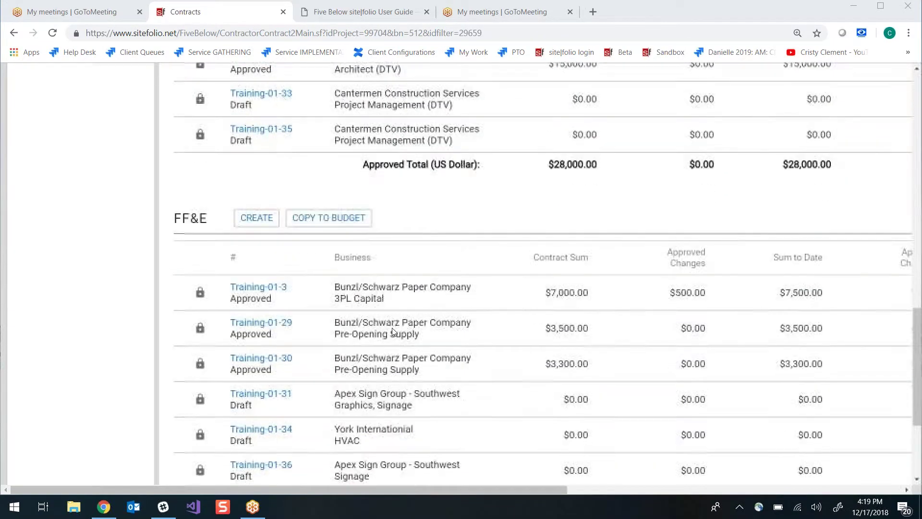
pyautogui.scroll(-3, 393, 331)
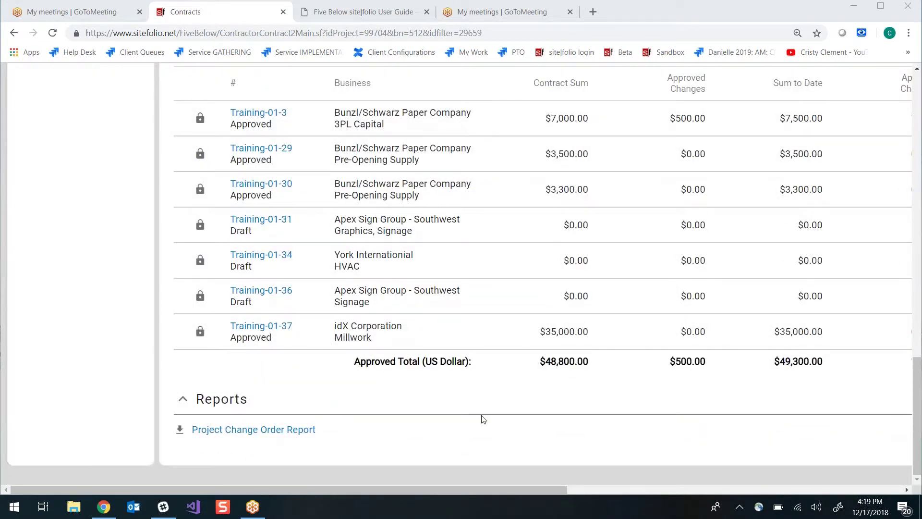
pyautogui.scroll(20, 483, 419)
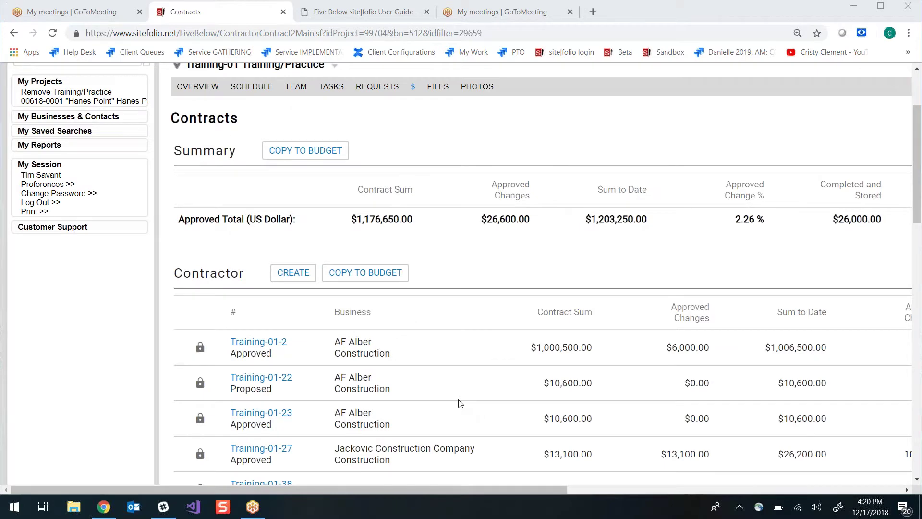
# Open contractor contract Training-01-22 and review its cost sheet and front sheet
pyautogui.scroll(-1, 460, 402)
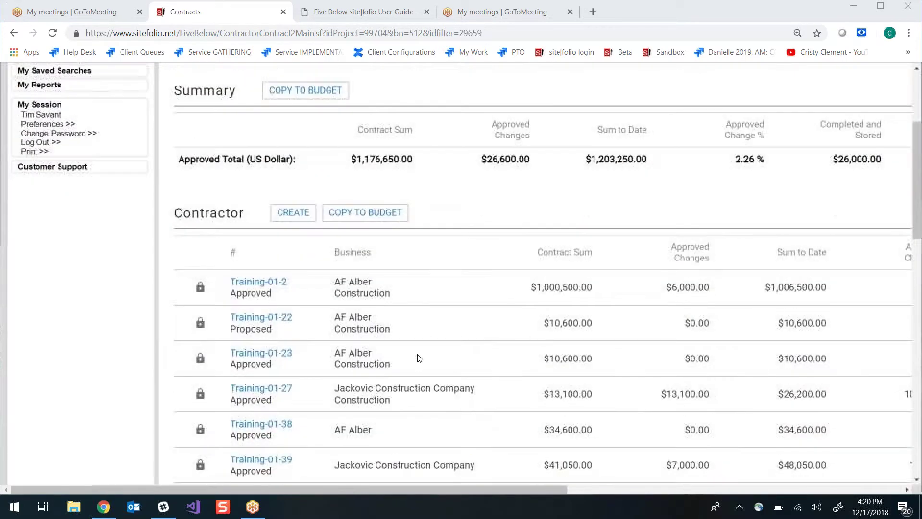
pyautogui.click(249, 318)
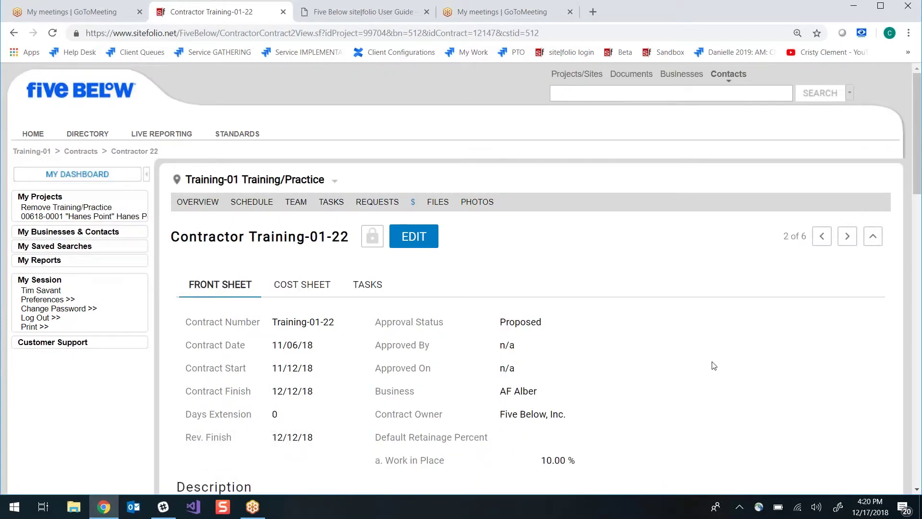
pyautogui.scroll(-1, 706, 362)
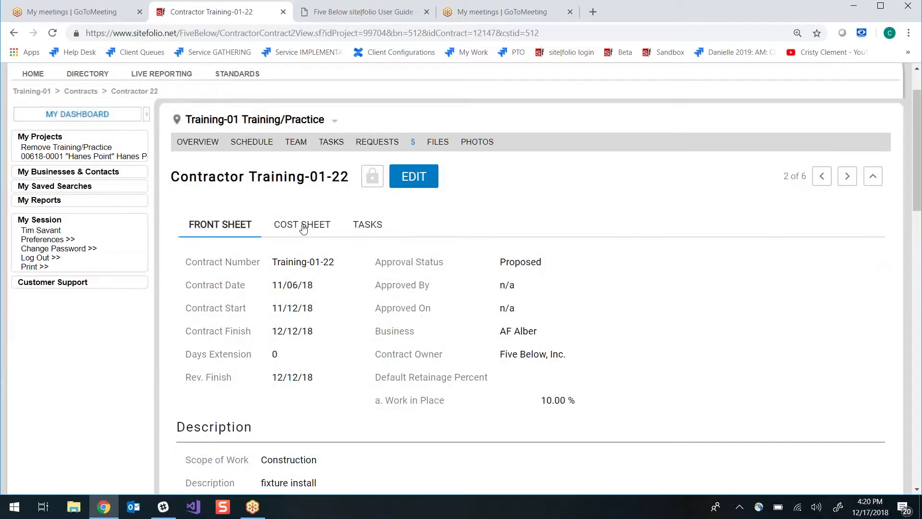
pyautogui.click(321, 234)
pyautogui.scroll(-2, 682, 353)
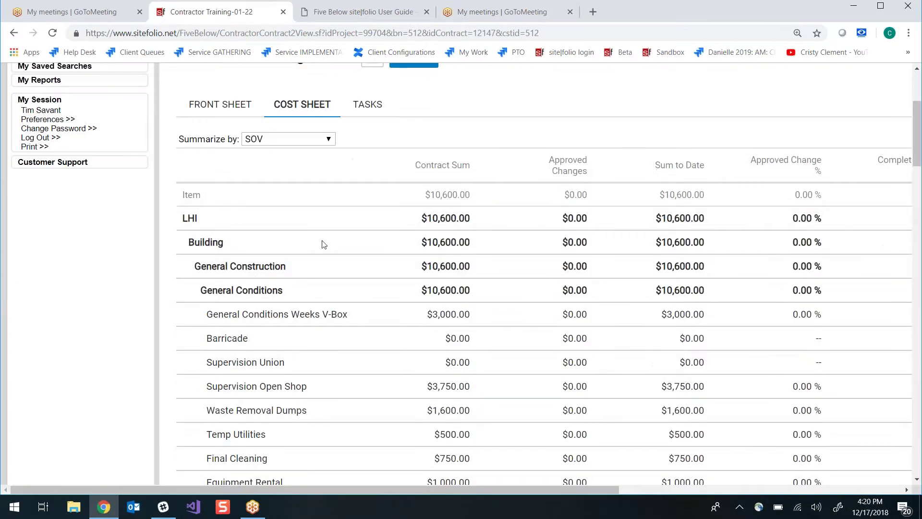
pyautogui.click(238, 100)
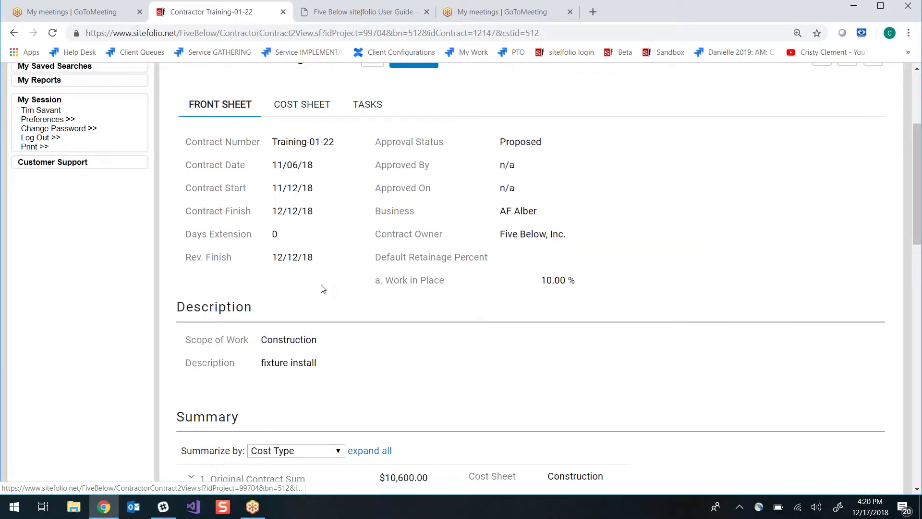
pyautogui.scroll(1, 483, 437)
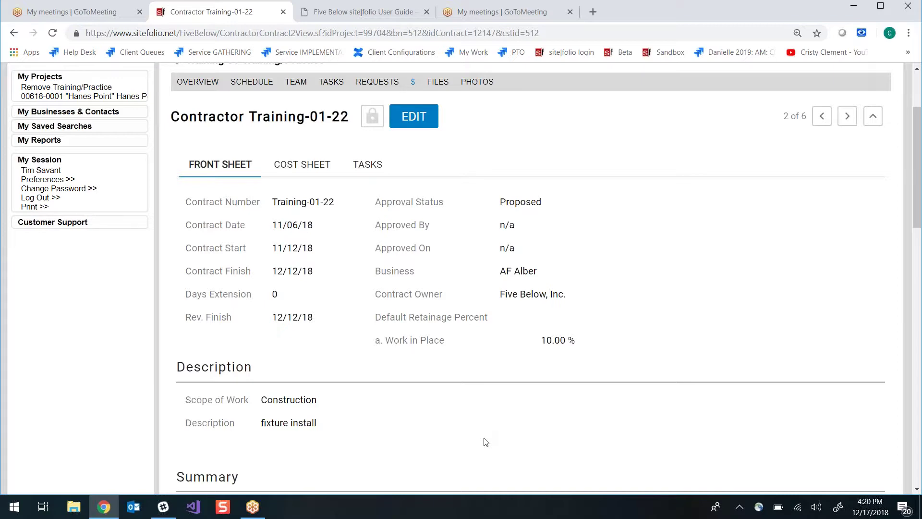
pyautogui.scroll(1, 423, 201)
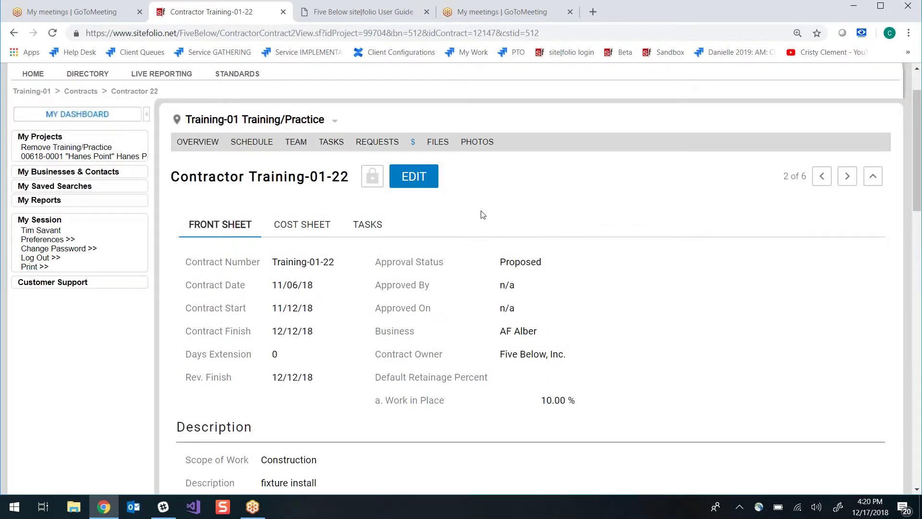
# Open contract Training-01-22 for editing, check its cost sheet and return to the front sheet
pyautogui.click(417, 182)
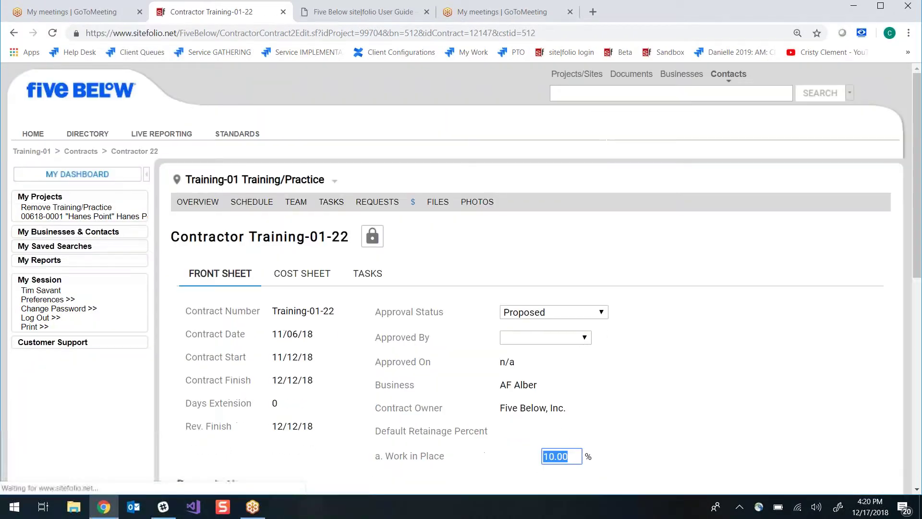
pyautogui.scroll(-1, 660, 357)
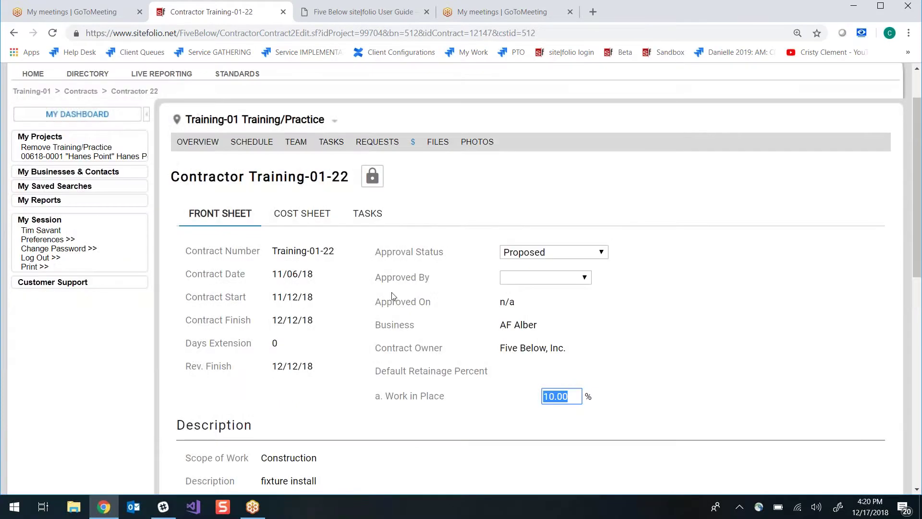
pyautogui.click(308, 212)
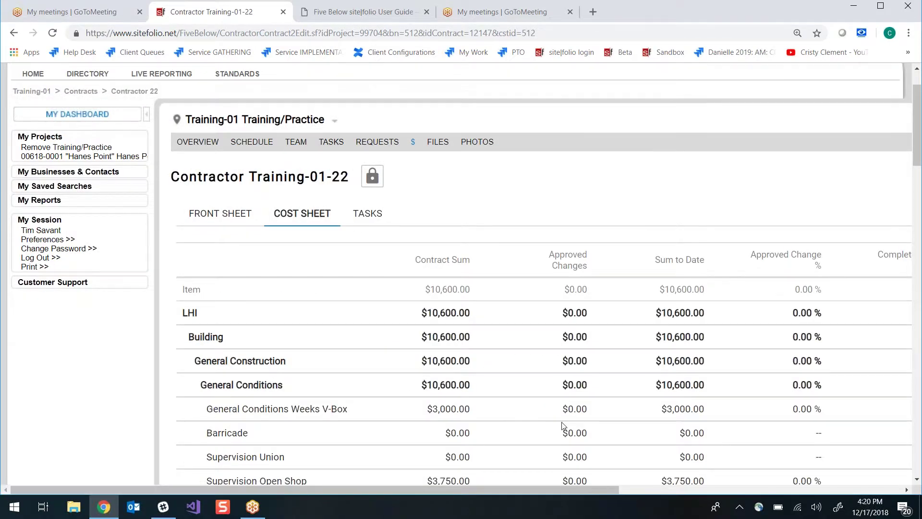
pyautogui.scroll(-2, 562, 425)
pyautogui.scroll(1, 557, 418)
pyautogui.click(211, 161)
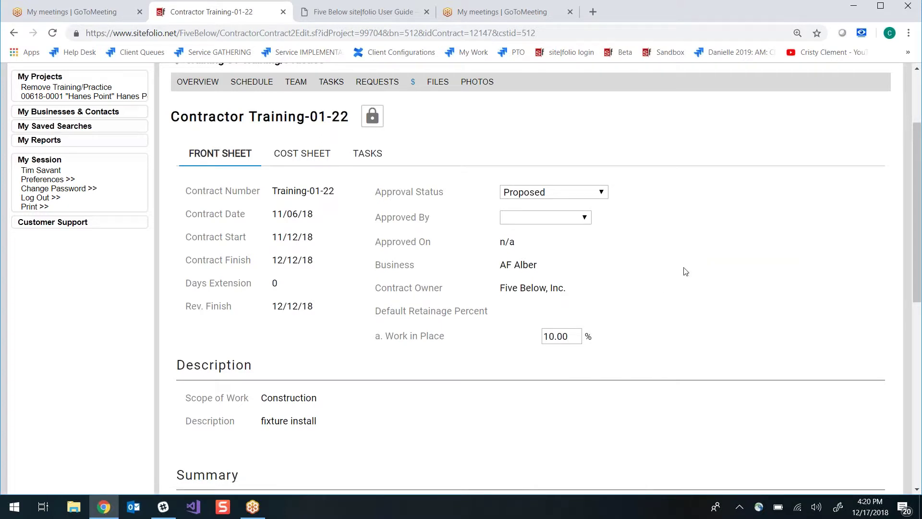
# Set contract Training-01-22's approval status to Approved with the project's Director as approver, and save the contract
pyautogui.click(575, 197)
pyautogui.click(557, 225)
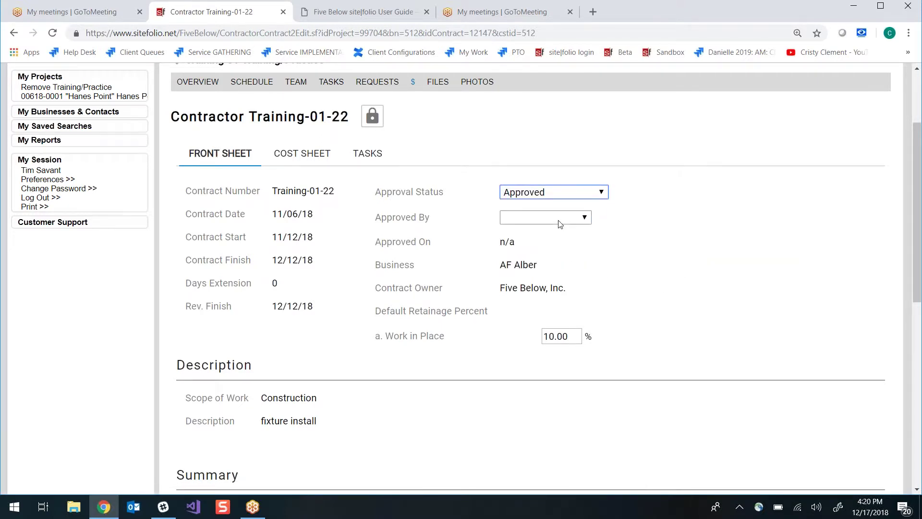
pyautogui.click(560, 223)
pyautogui.click(546, 385)
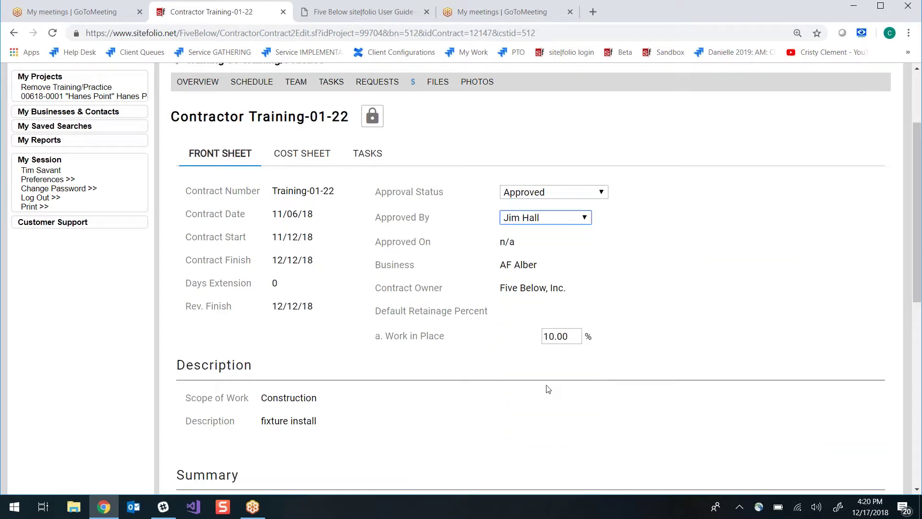
pyautogui.scroll(-10, 809, 456)
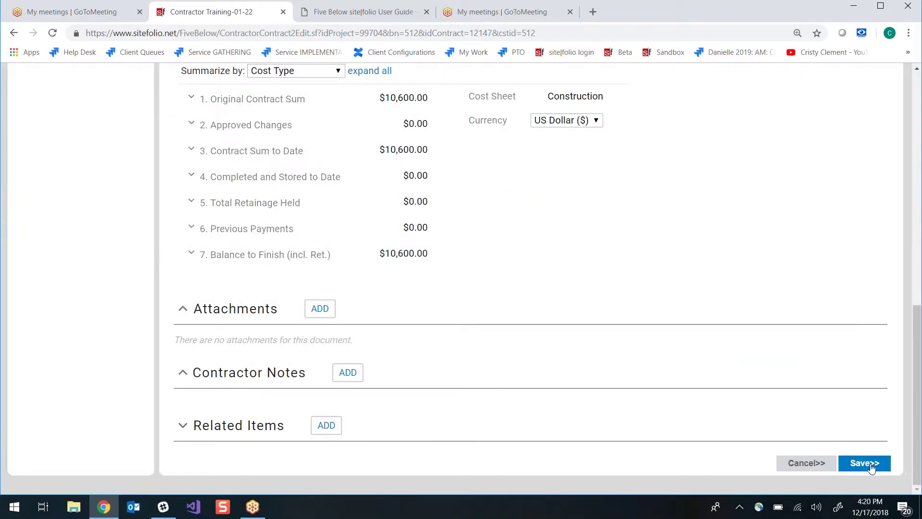
pyautogui.click(872, 468)
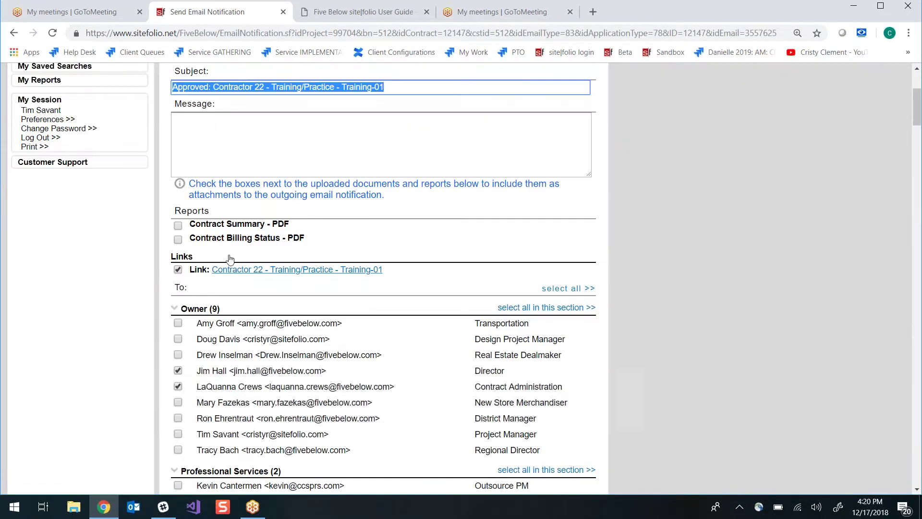
# Attach the Contract Summary and Contract Billing Status PDFs to the approval notification and send it to the preselected recipients
pyautogui.click(178, 225)
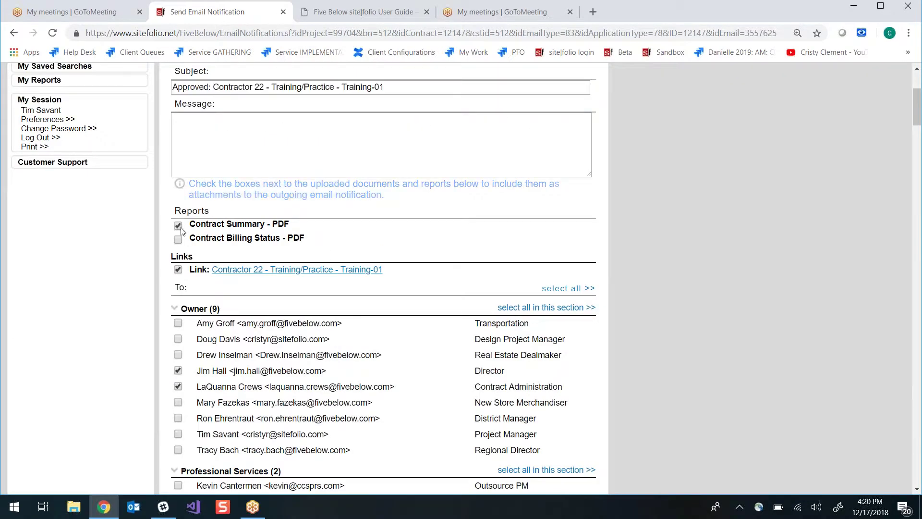
pyautogui.click(178, 227)
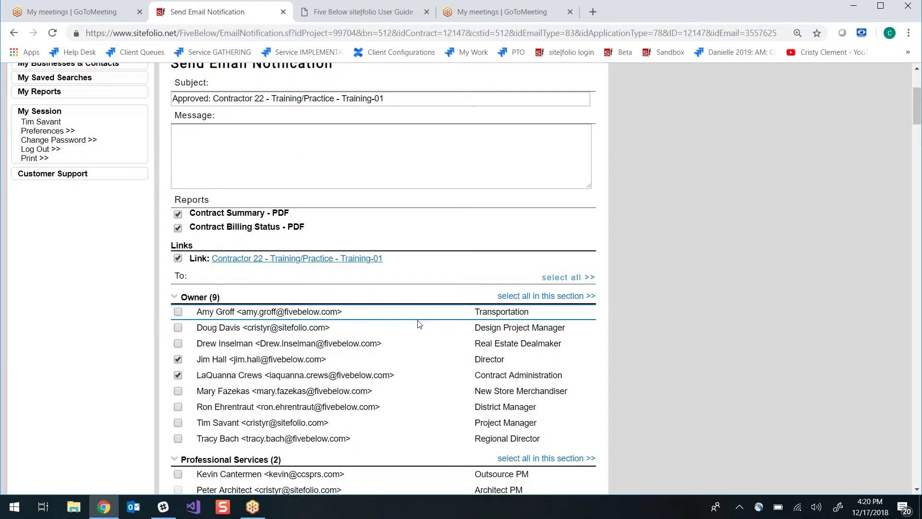
pyautogui.scroll(-6, 420, 339)
pyautogui.scroll(-4, 600, 413)
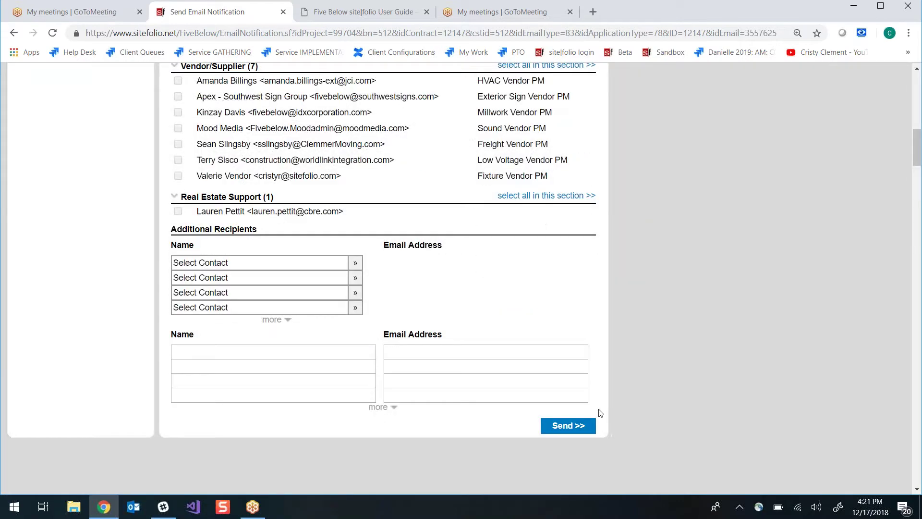
pyautogui.click(568, 426)
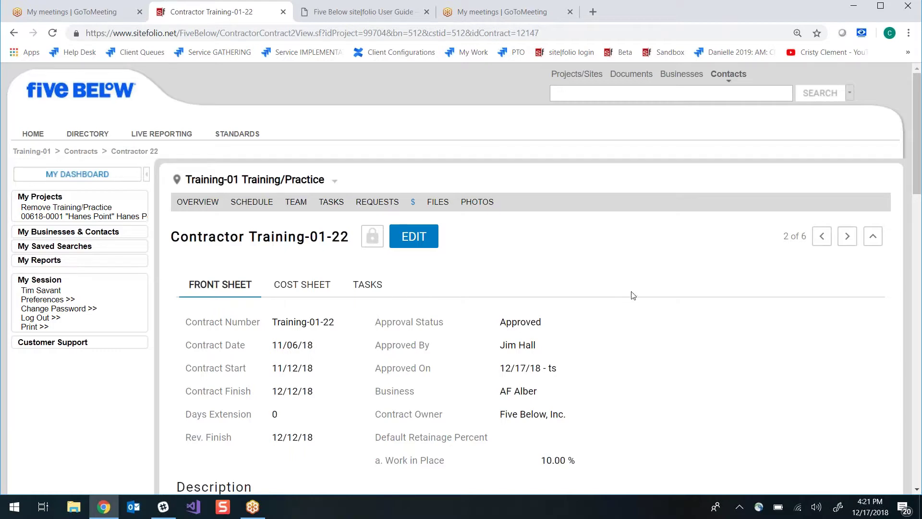
# Open change order 001 from contract Training-01-22 and review its front sheet, including attachments and descriptions
pyautogui.scroll(-1, 677, 336)
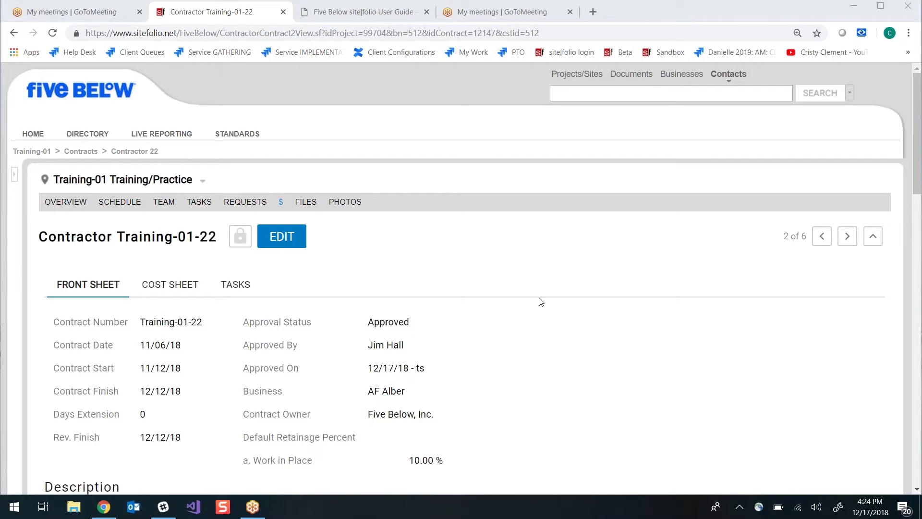
pyautogui.scroll(-15, 541, 301)
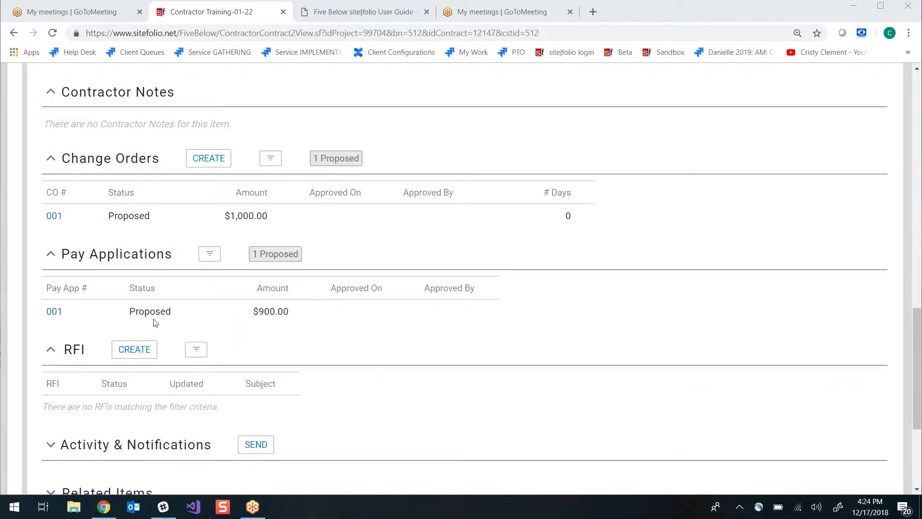
pyautogui.click(54, 218)
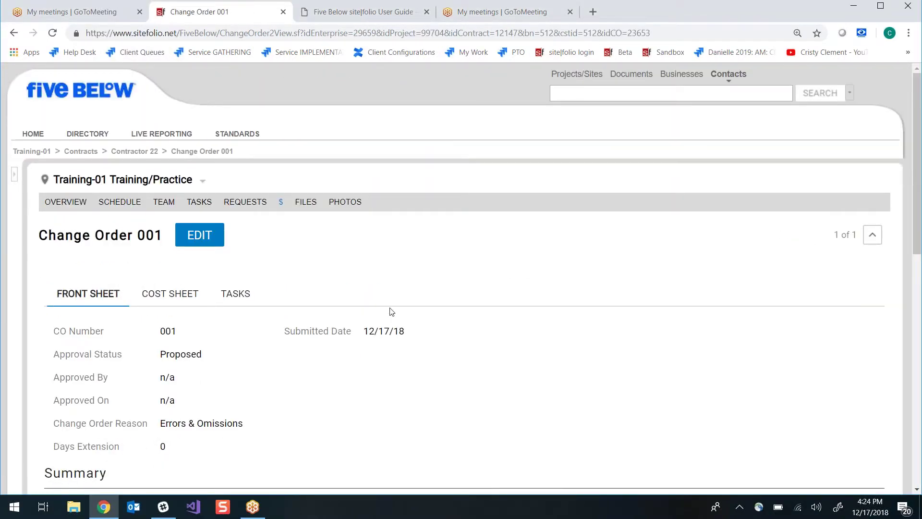
pyautogui.scroll(-5, 502, 305)
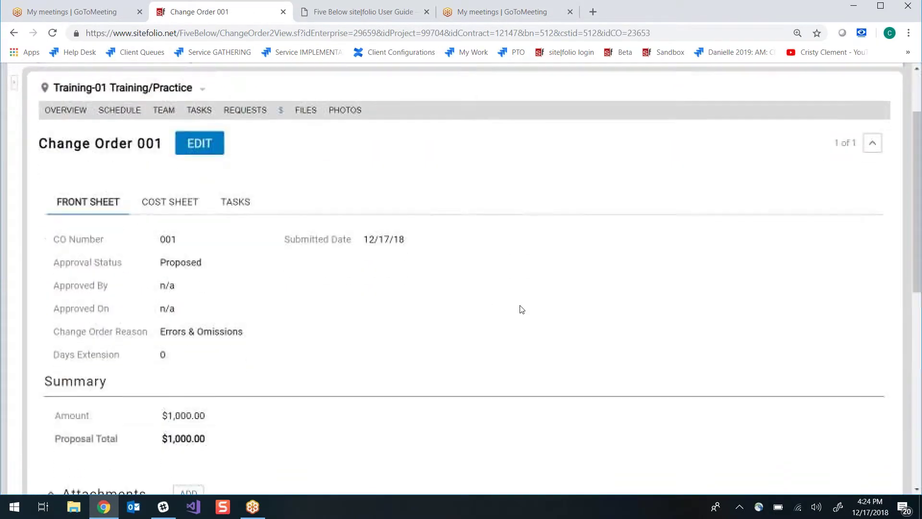
pyautogui.scroll(-2, 572, 295)
pyautogui.scroll(-1, 573, 295)
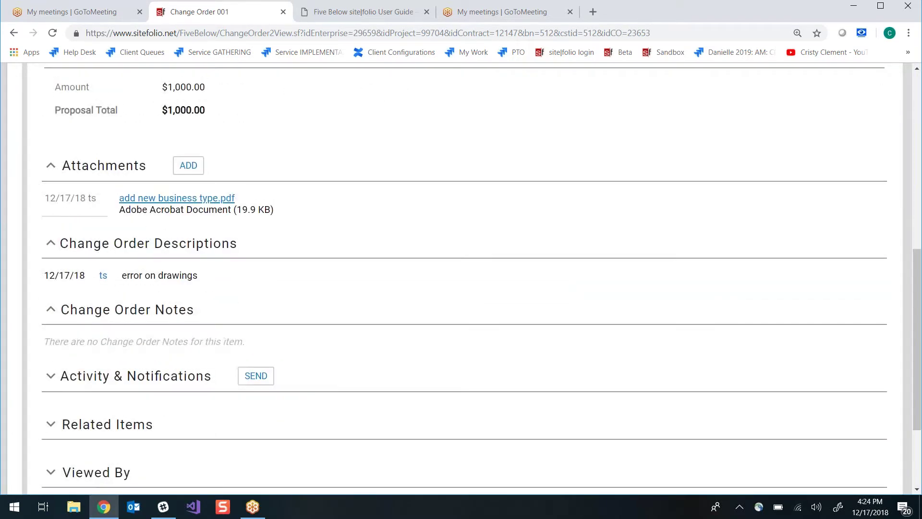
pyautogui.scroll(7, 423, 253)
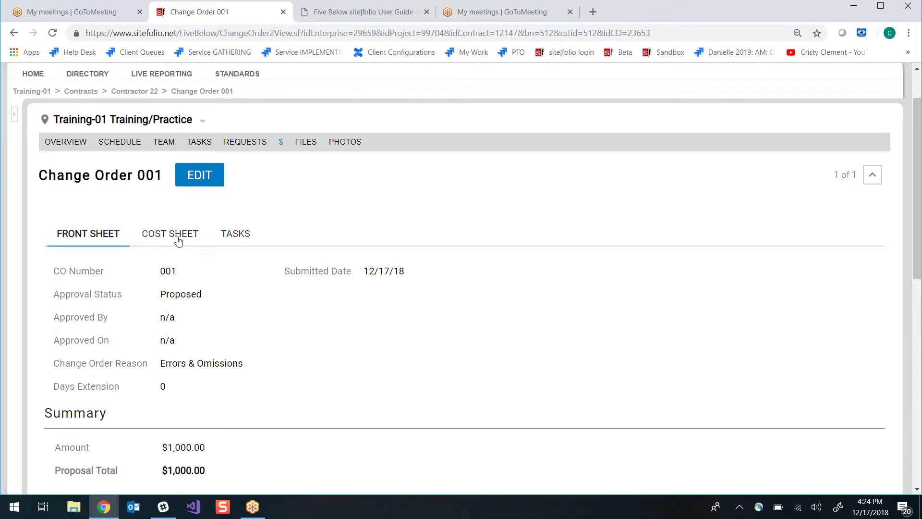
# Check the cost sheet of change order 001 and return to its front sheet
pyautogui.click(176, 239)
pyautogui.scroll(-3, 605, 323)
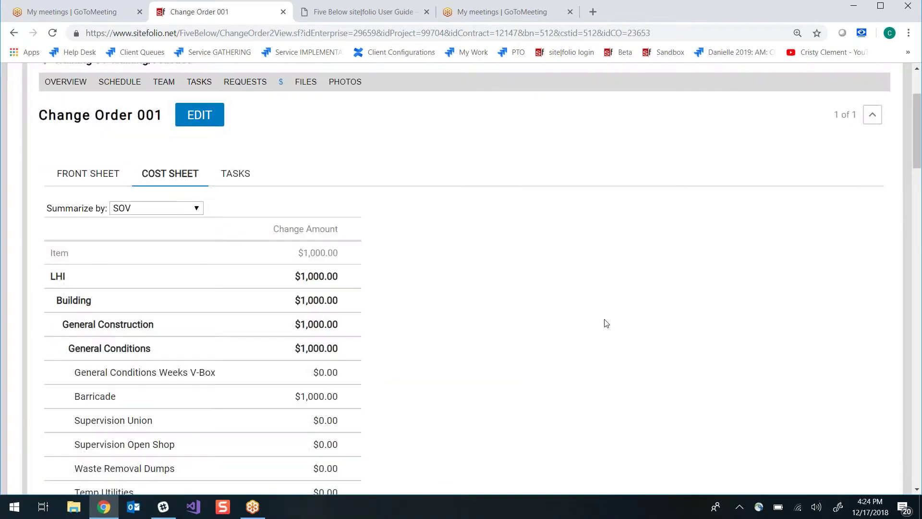
pyautogui.scroll(3, 605, 323)
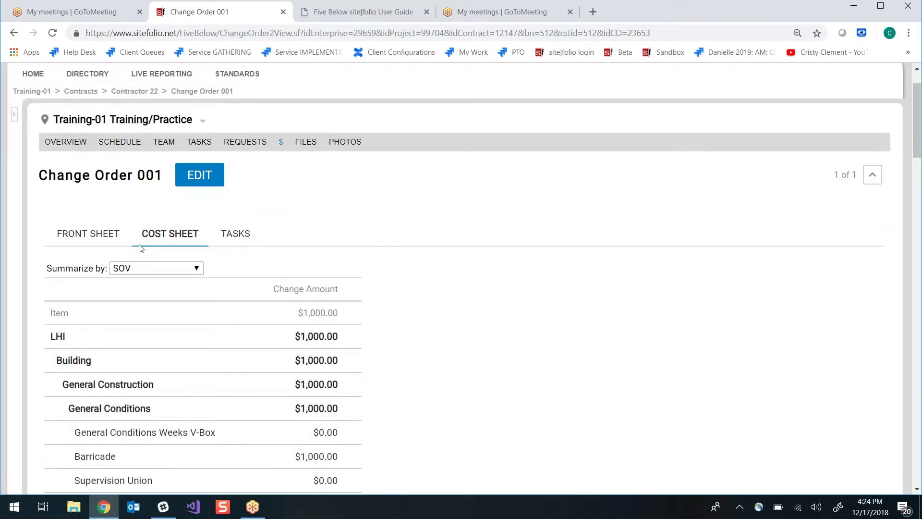
pyautogui.click(82, 235)
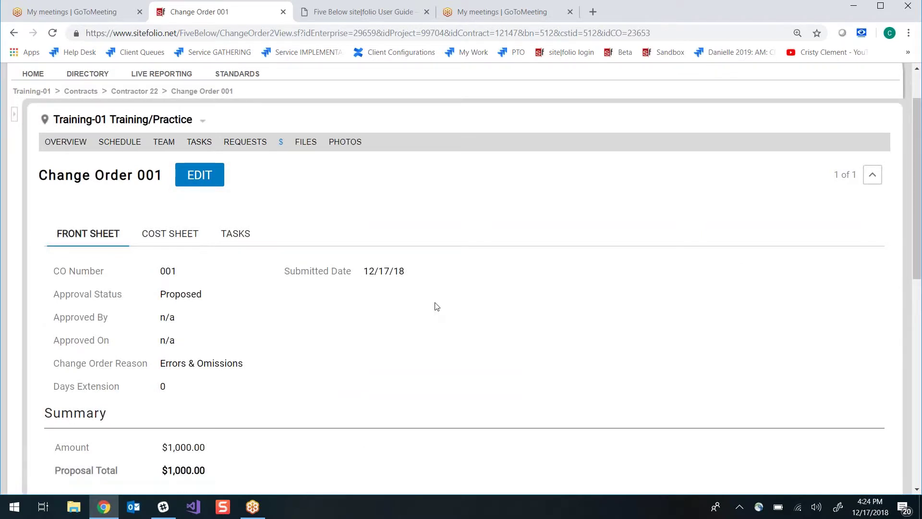
# Edit change order 001, setting its approval status to Approved with the Director as approver, and save it
pyautogui.click(212, 179)
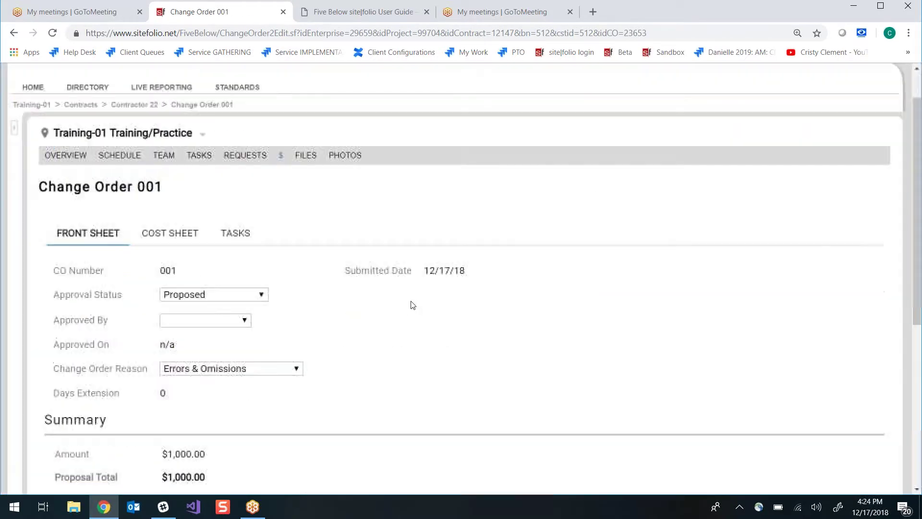
pyautogui.scroll(-1, 205, 208)
pyautogui.click(225, 225)
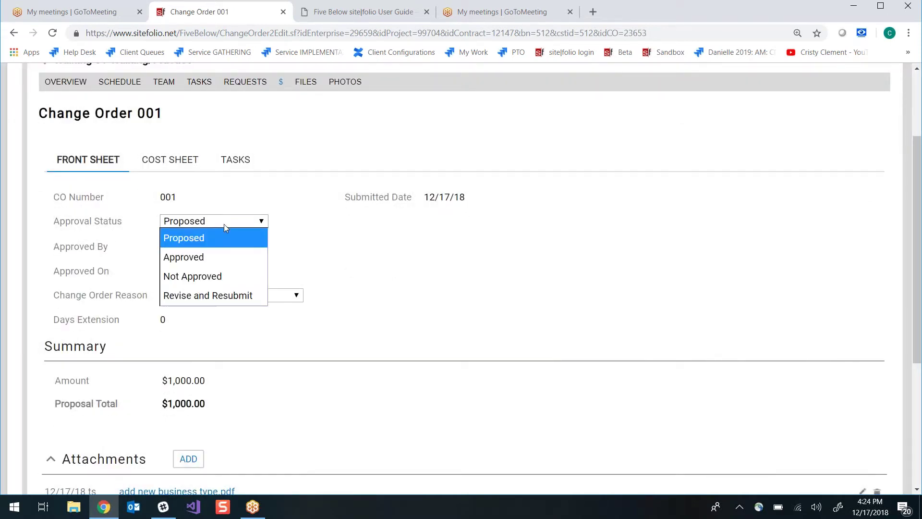
pyautogui.click(234, 258)
pyautogui.click(231, 247)
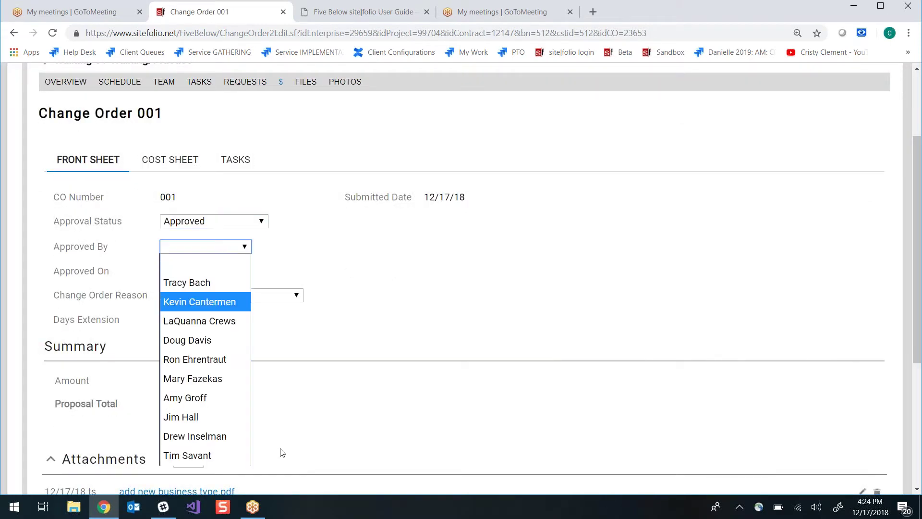
pyautogui.click(210, 417)
pyautogui.scroll(-5, 545, 362)
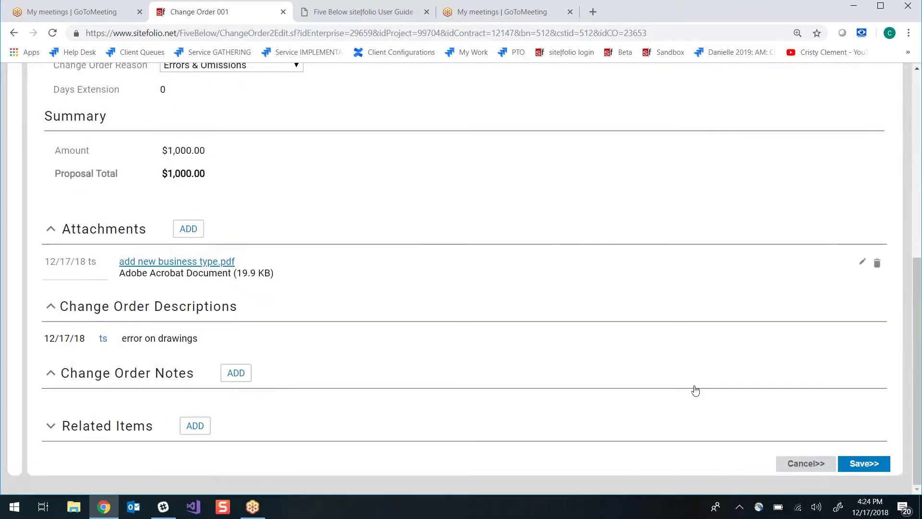
pyautogui.click(864, 464)
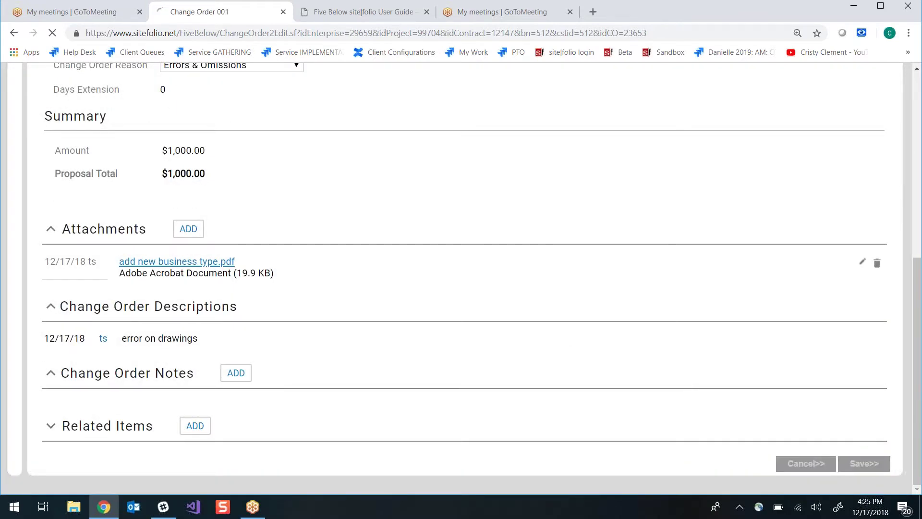
# Send the change order 001 approval notification to the preselected recipients
pyautogui.scroll(-9, 229, 301)
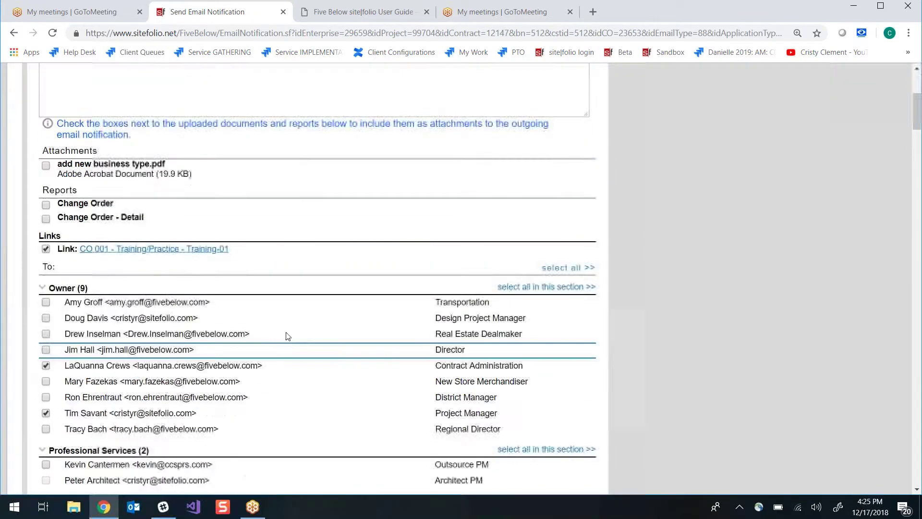
pyautogui.scroll(-8, 229, 301)
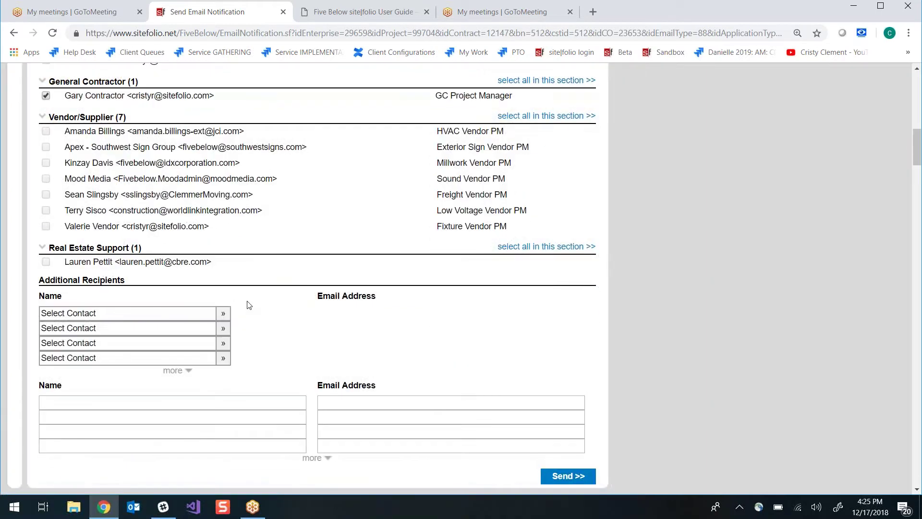
pyautogui.click(568, 355)
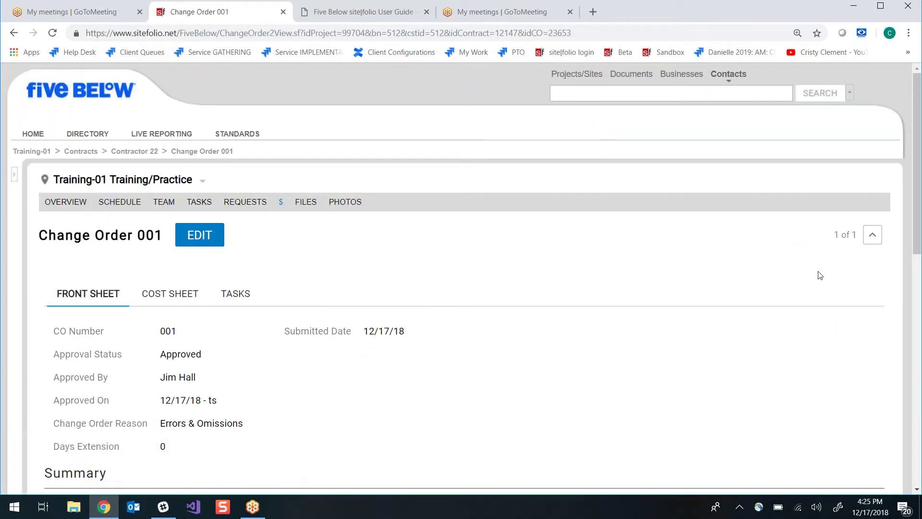
# Return to contract Training-01-22 and review its cost summary, change orders and pay applications
pyautogui.click(872, 235)
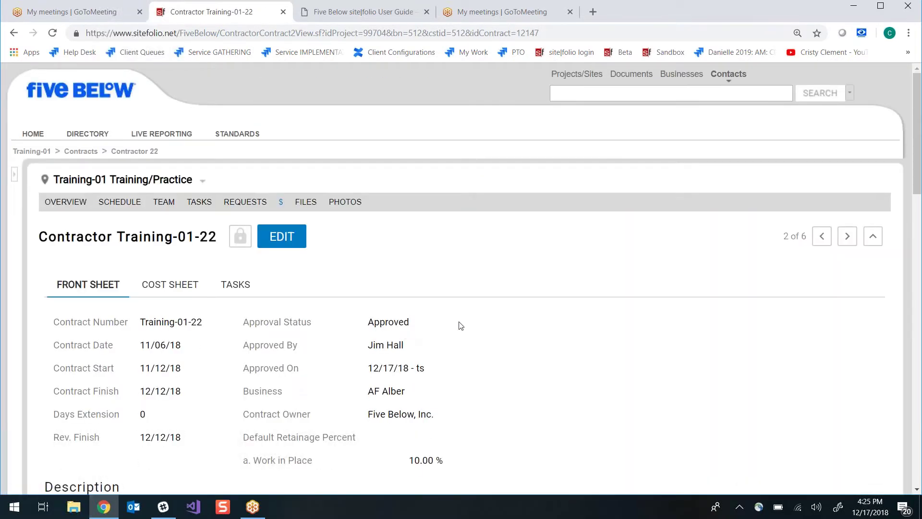
pyautogui.scroll(-8, 629, 342)
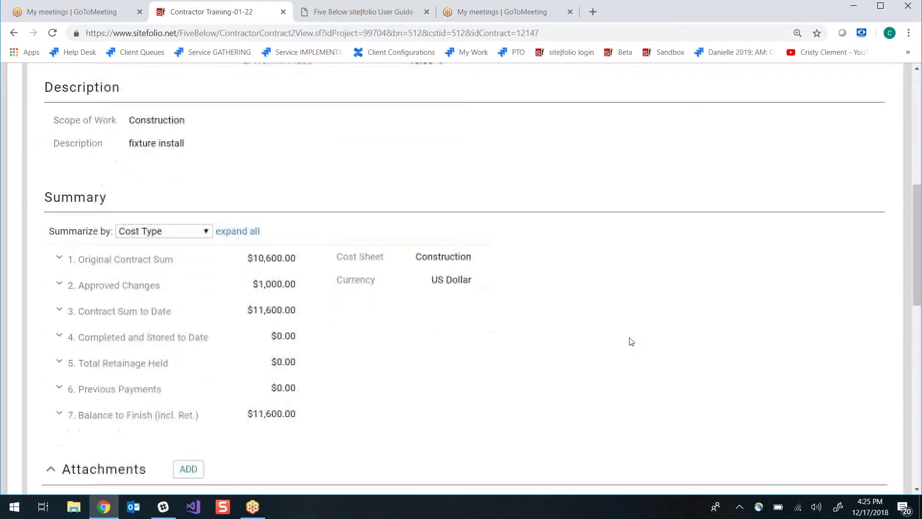
pyautogui.scroll(-10, 630, 342)
pyautogui.scroll(-1, 473, 323)
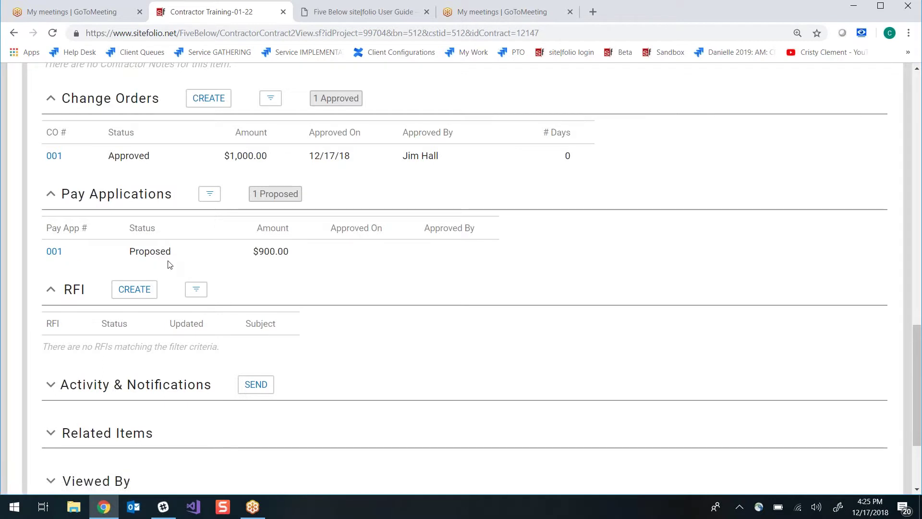
# Open pay application 001, check its cost sheet and return to the front sheet
pyautogui.click(55, 255)
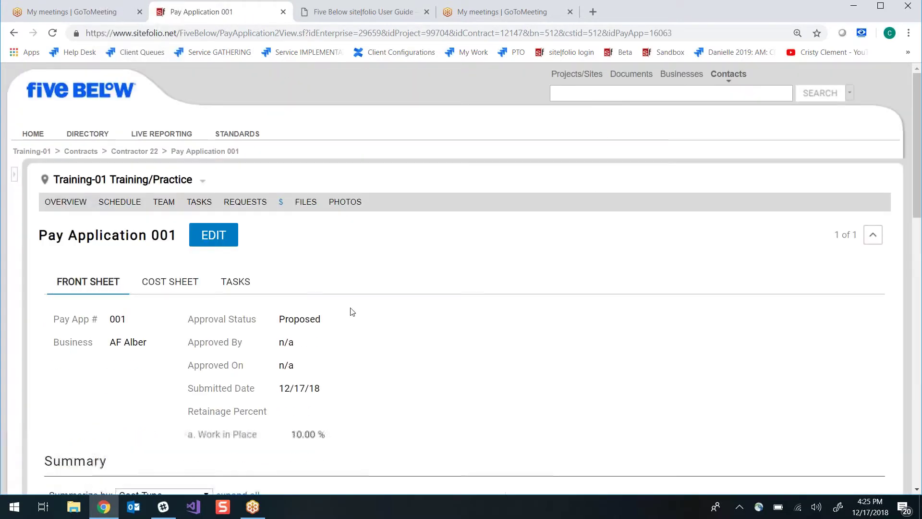
pyautogui.scroll(-2, 473, 351)
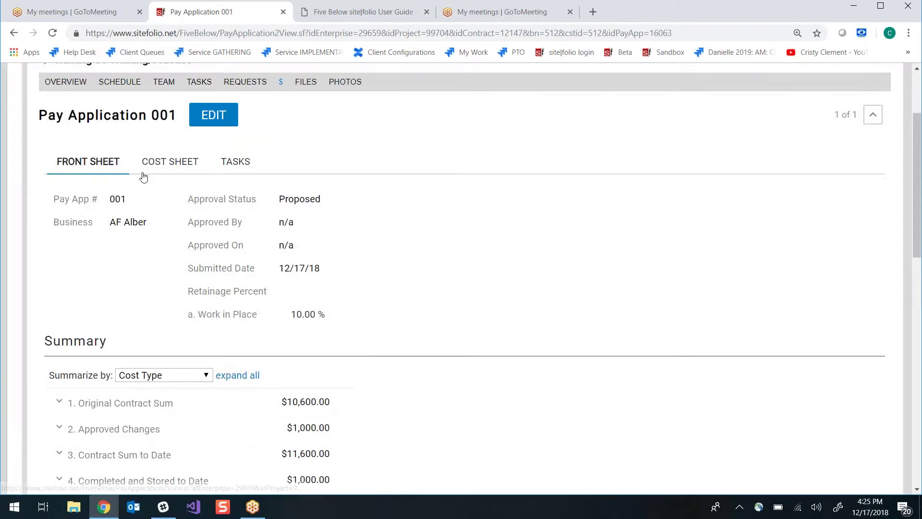
pyautogui.click(162, 163)
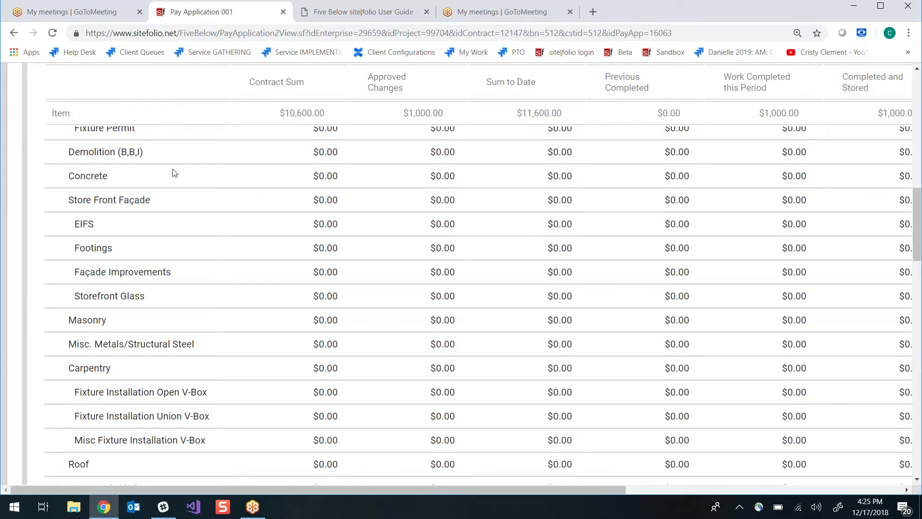
pyautogui.scroll(7, 173, 176)
pyautogui.scroll(6, 228, 251)
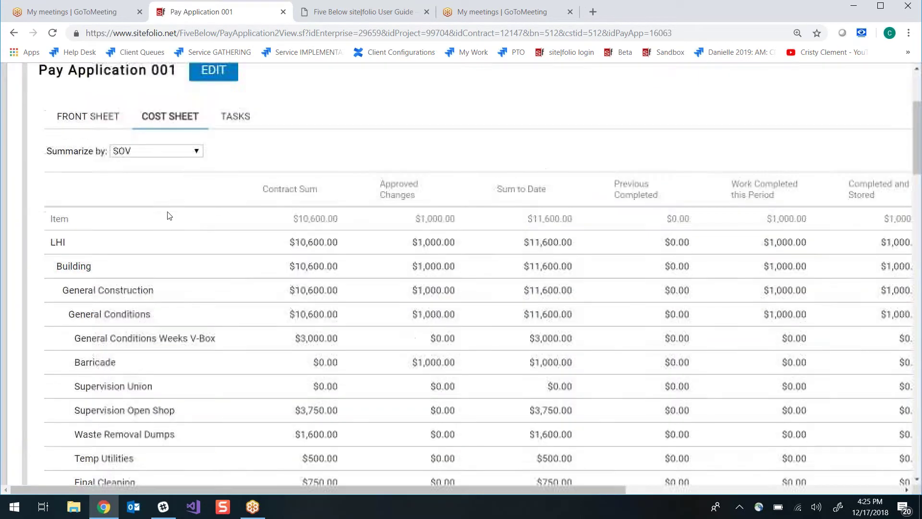
pyautogui.click(91, 287)
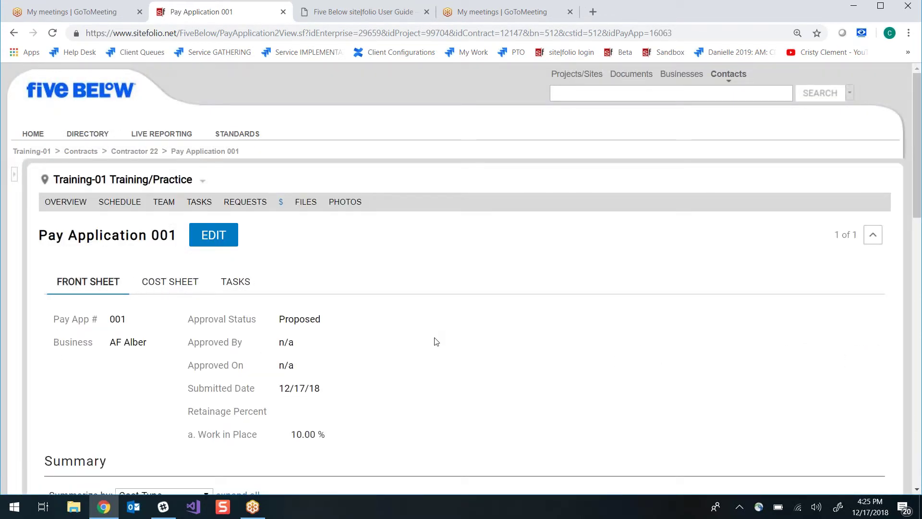
# Edit pay application 001, setting its approval status to Approved with the Director as approver, and save it
pyautogui.scroll(-1, 379, 321)
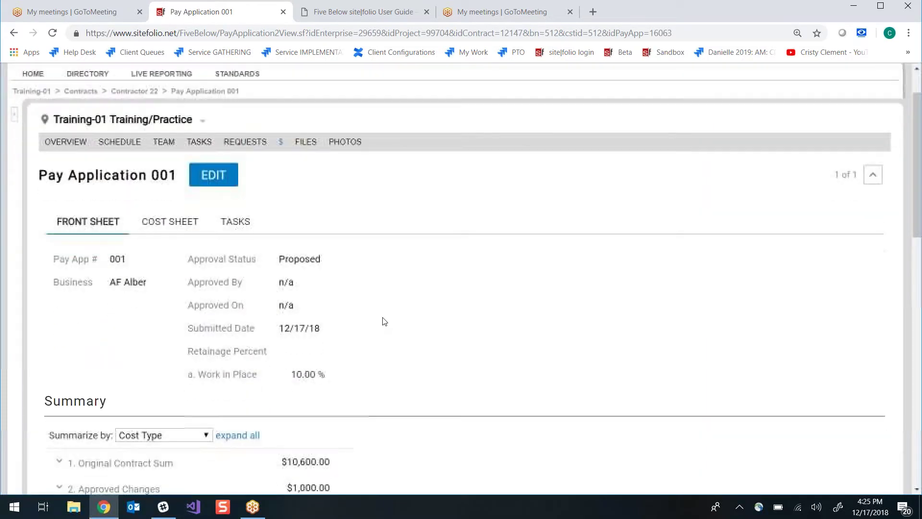
pyautogui.click(222, 176)
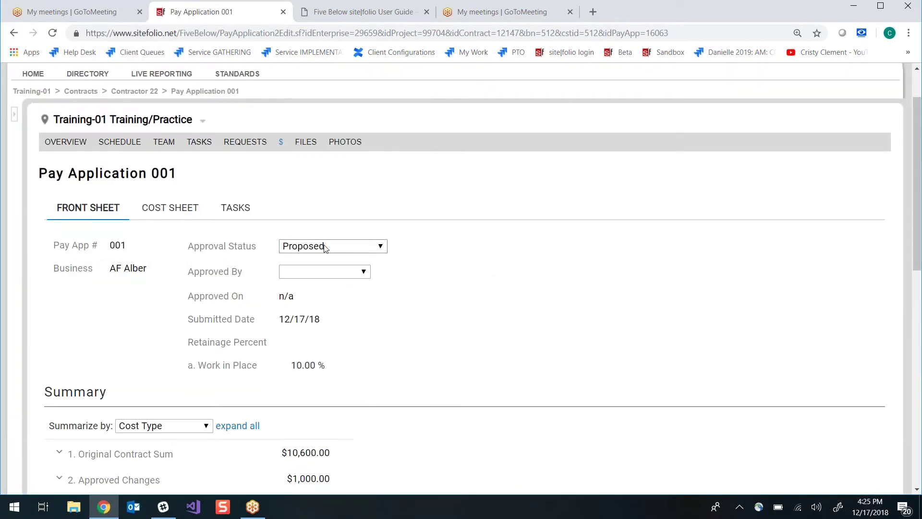
pyautogui.click(324, 246)
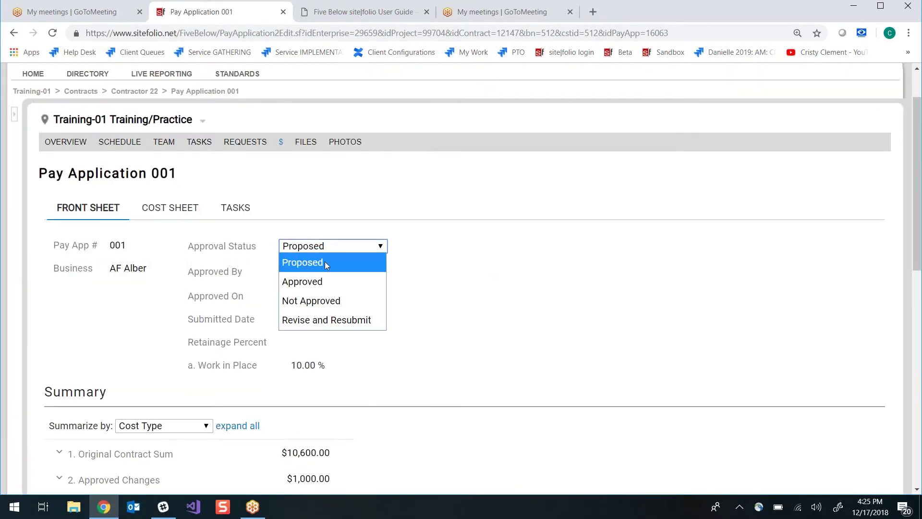
pyautogui.click(329, 280)
pyautogui.click(328, 272)
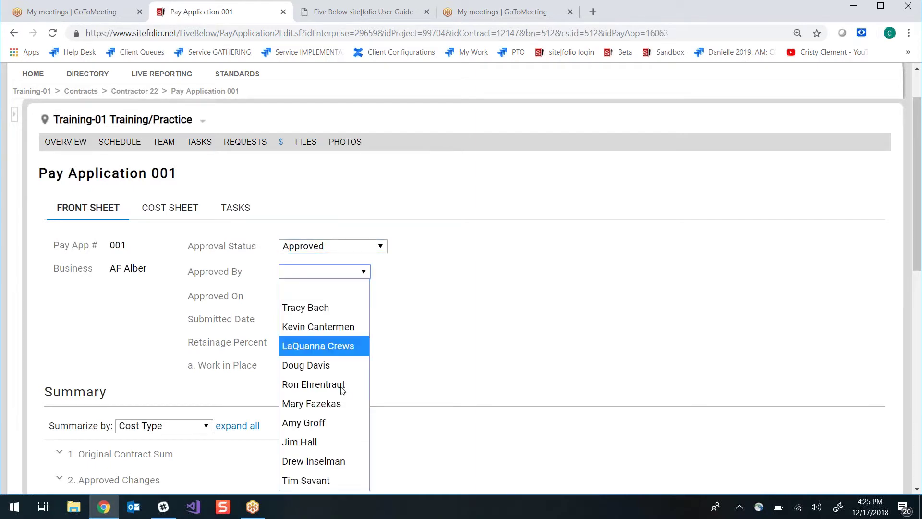
pyautogui.click(323, 439)
pyautogui.scroll(-1, 764, 379)
pyautogui.scroll(-10, 764, 378)
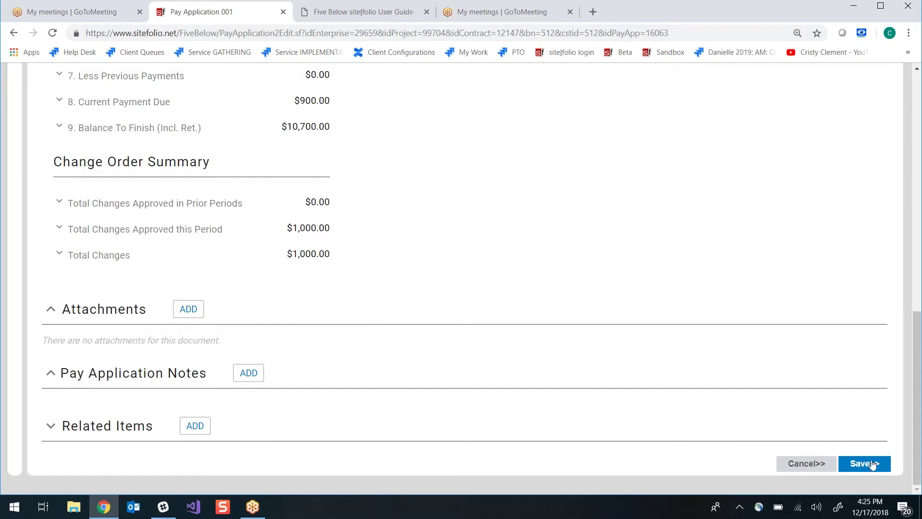
pyautogui.click(870, 464)
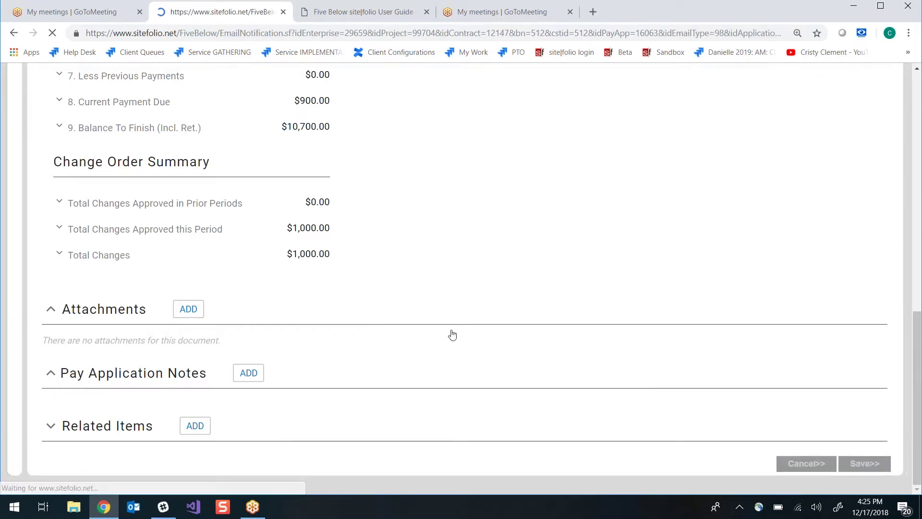
# Send the pay application 001 approval notification to the preselected recipients
pyautogui.scroll(-2, 160, 294)
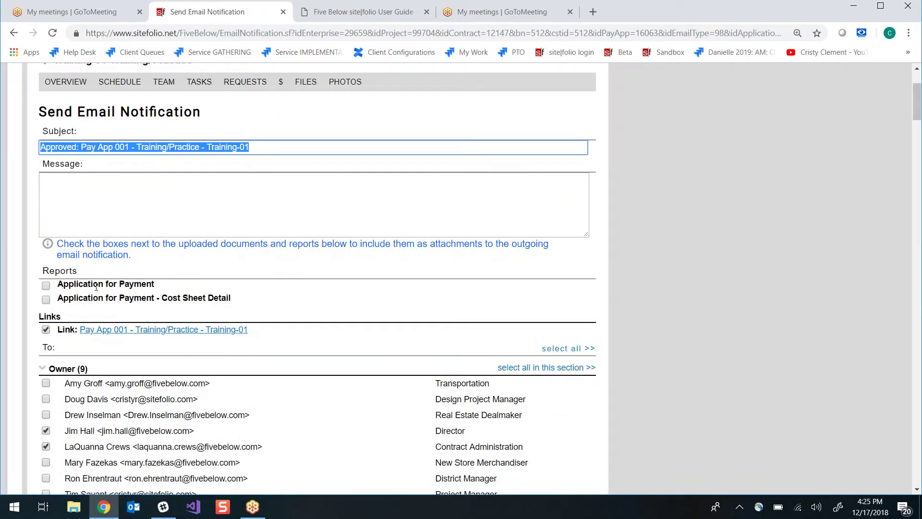
pyautogui.scroll(-12, 554, 336)
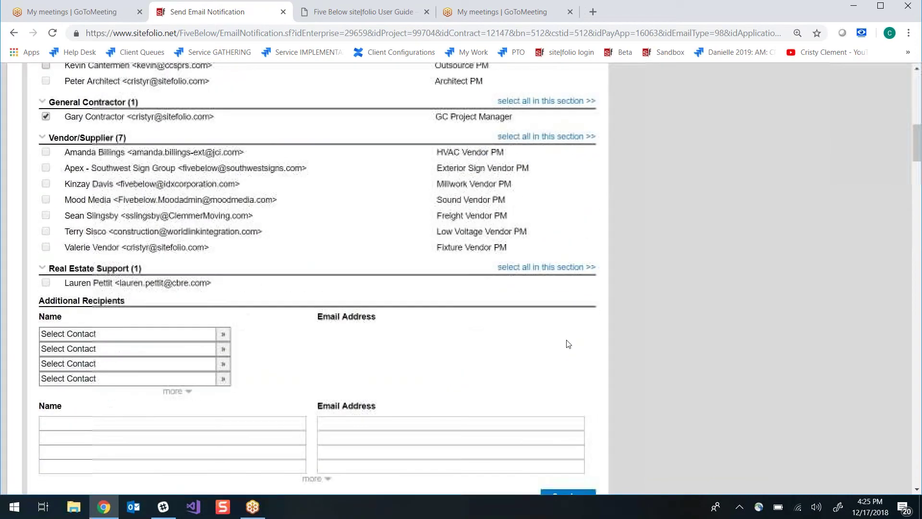
pyautogui.click(575, 312)
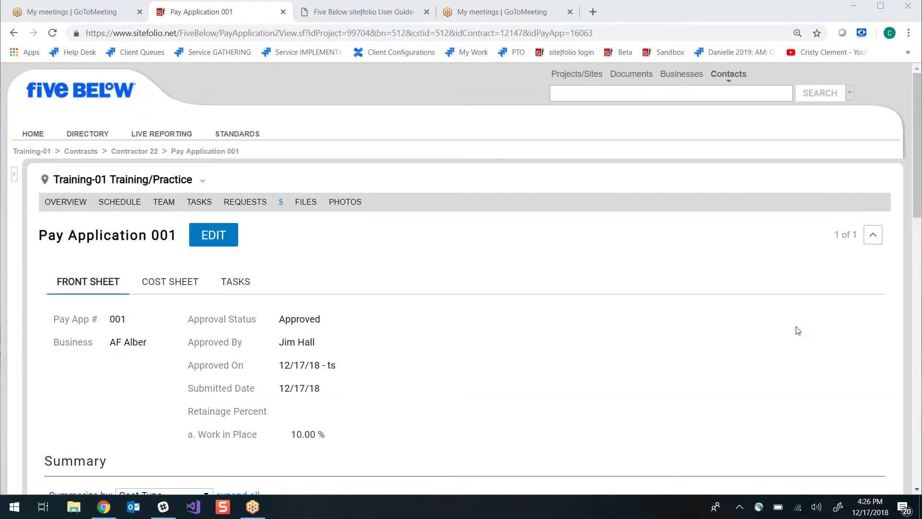
# Return to the project's contracts, open FF&E contract Training-01-30 and review its front sheet, change orders and PO invoices
pyautogui.hotkey('alt', 'Left')
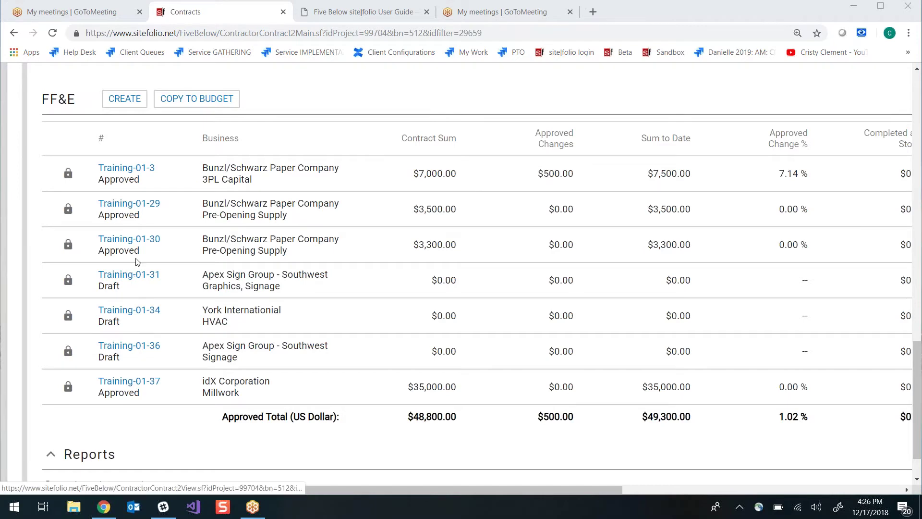
pyautogui.click(125, 241)
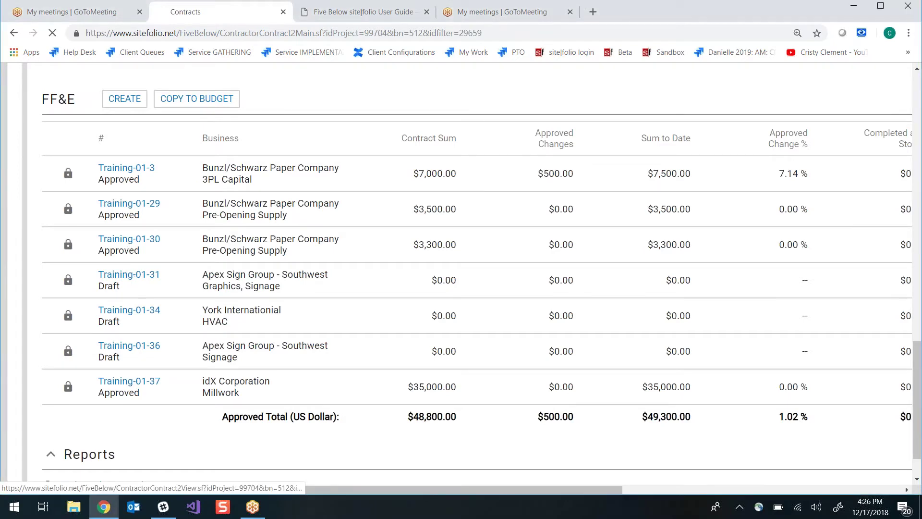
pyautogui.scroll(-4, 432, 307)
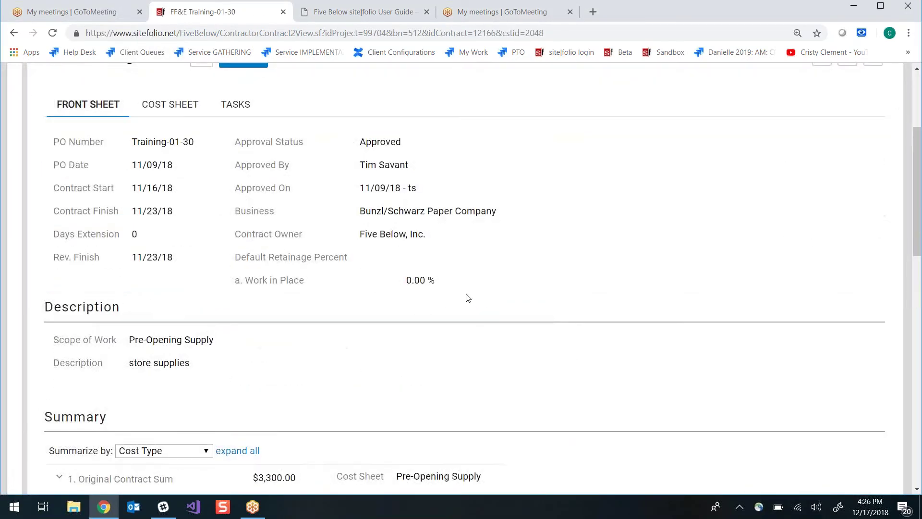
pyautogui.scroll(-10, 455, 301)
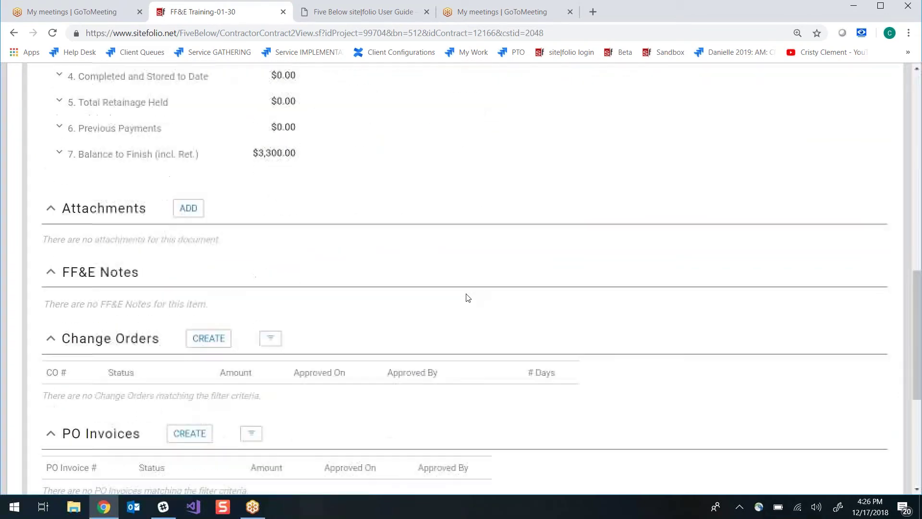
pyautogui.scroll(-3, 465, 296)
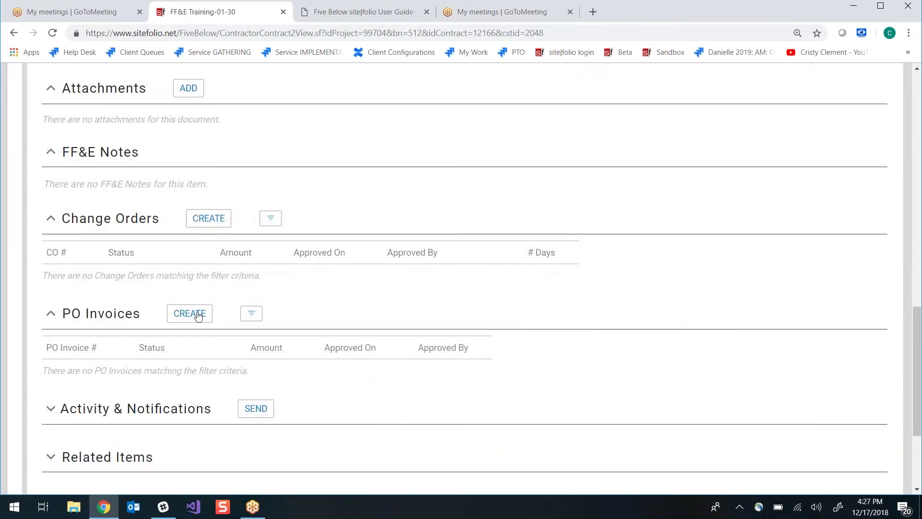
pyautogui.scroll(4, 485, 293)
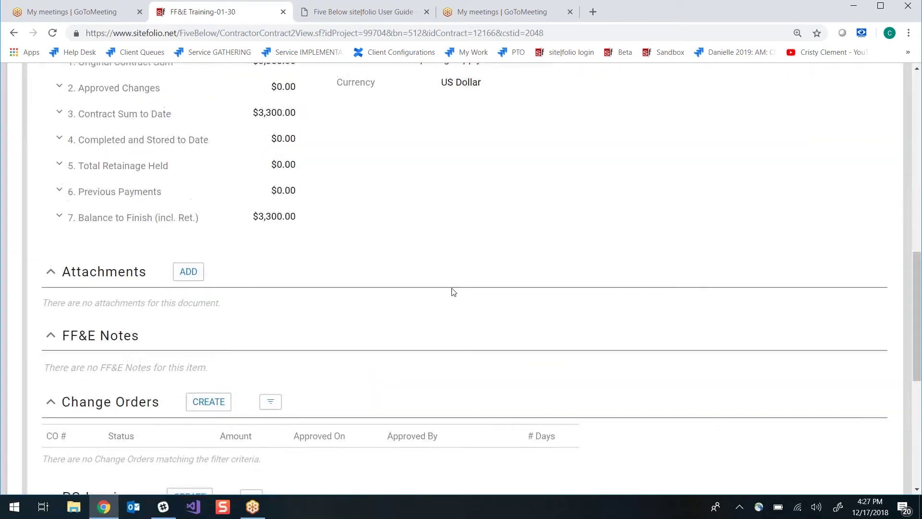
pyautogui.scroll(13, 455, 292)
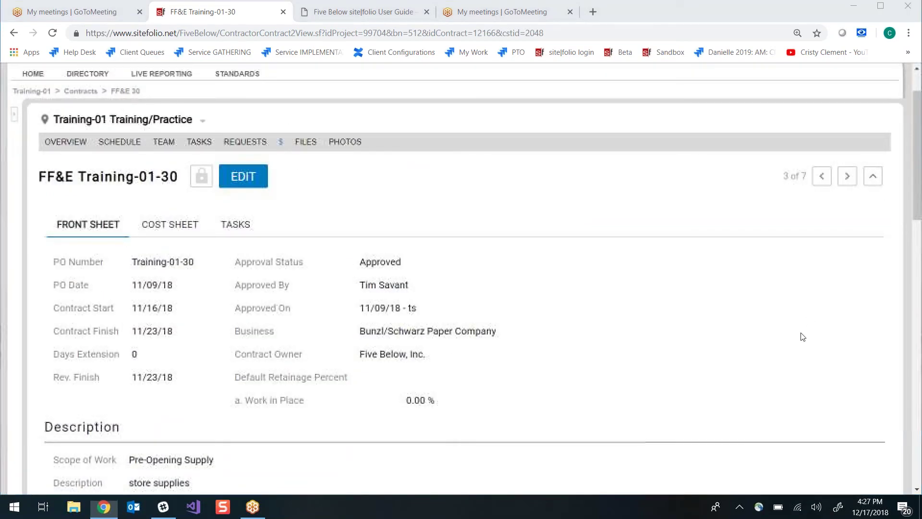
# Return to the contracts list, open Services contract Training-01-26 and review its front sheet details and cost summary
pyautogui.hotkey('alt', 'Left')
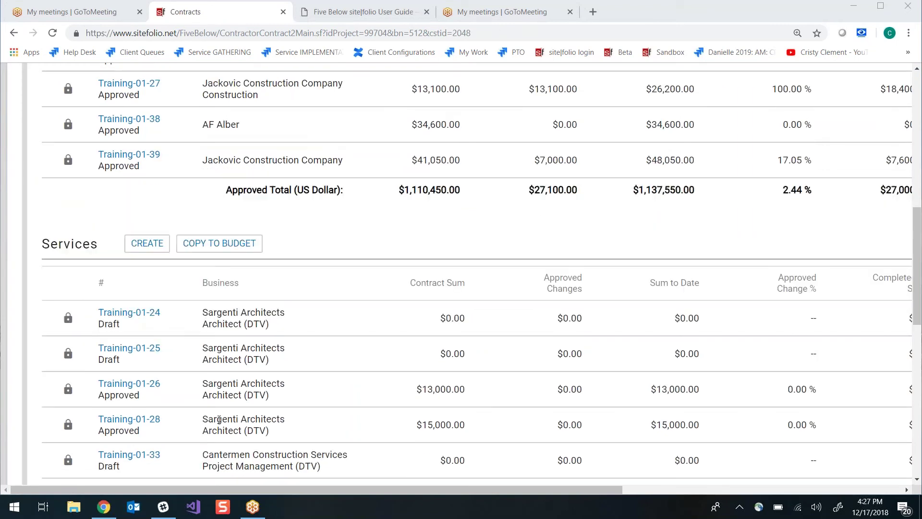
pyautogui.click(113, 384)
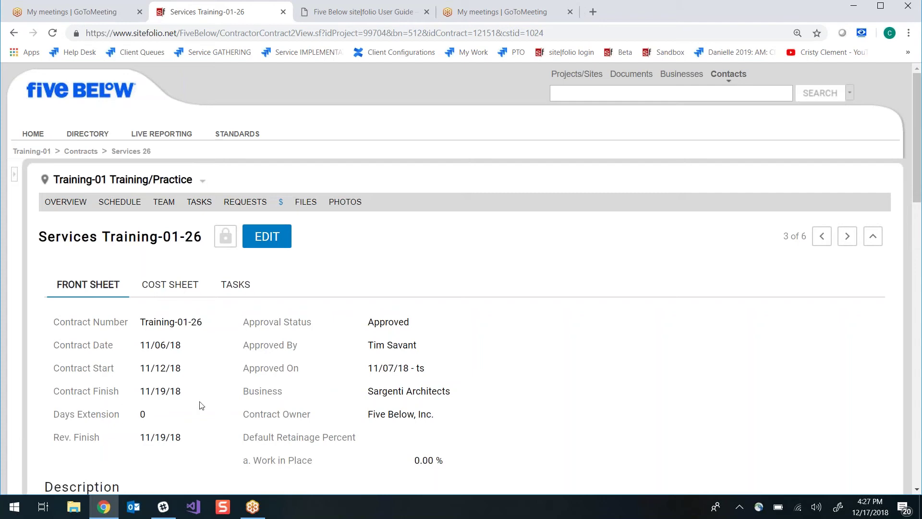
pyautogui.scroll(-1, 216, 403)
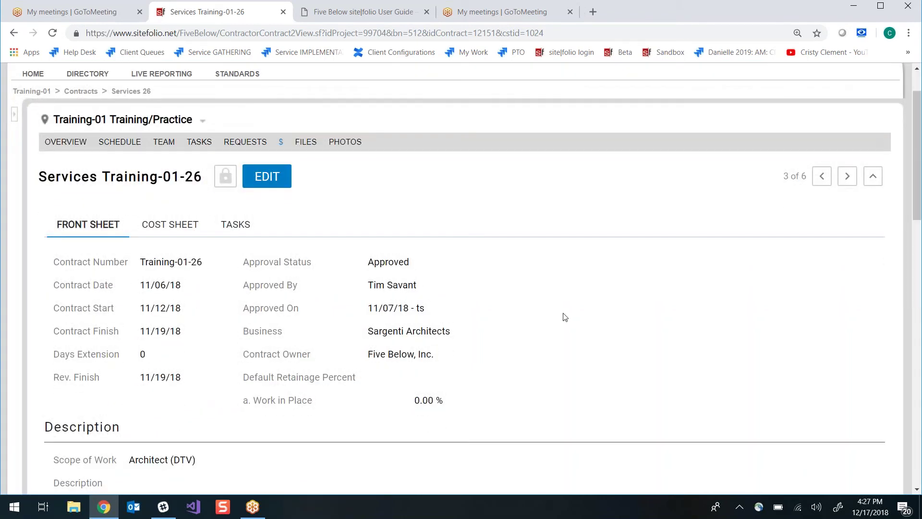
pyautogui.scroll(-2, 566, 316)
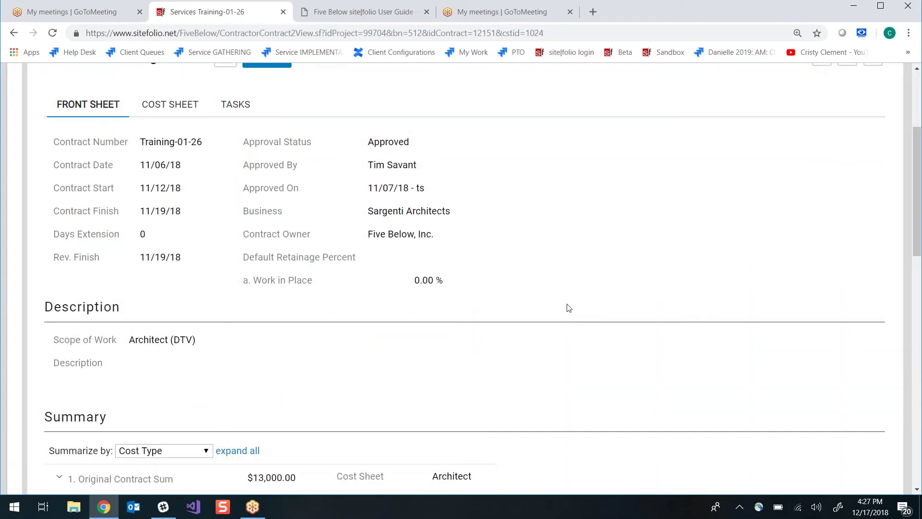
pyautogui.scroll(-4, 610, 315)
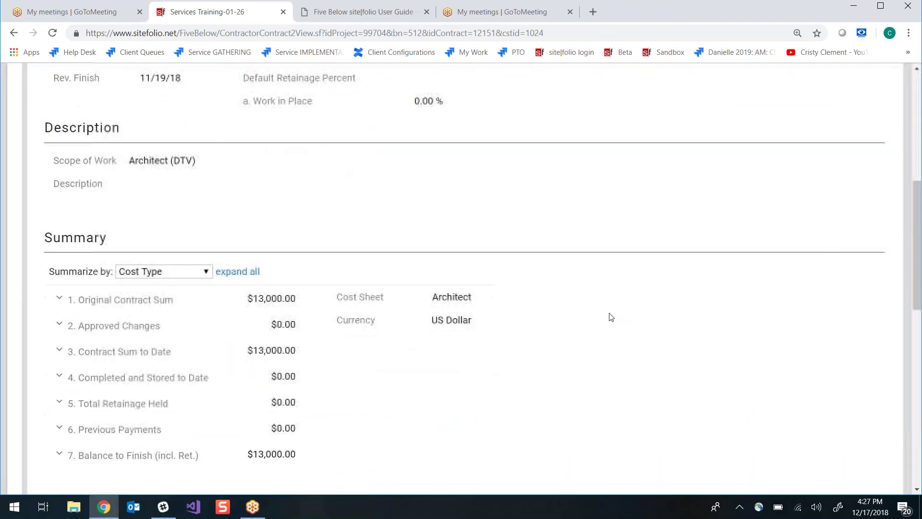
pyautogui.scroll(-5, 610, 317)
pyautogui.scroll(-2, 604, 320)
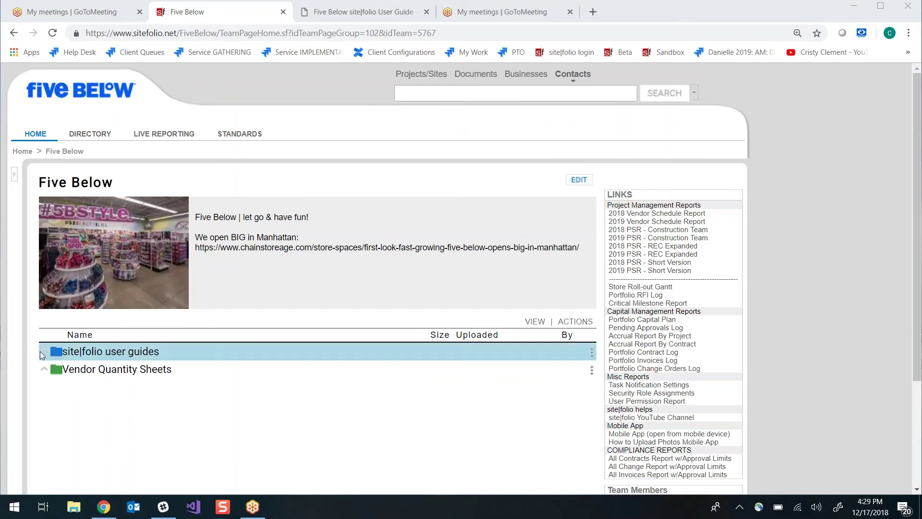
# Expand the Five Below folder in the site|folio user guides and view the already open internal user guide PDF
pyautogui.click(49, 353)
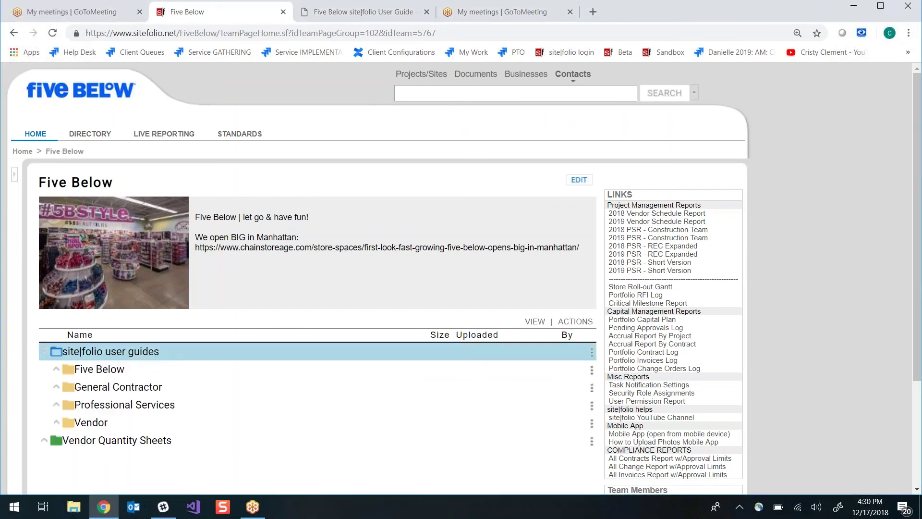
pyautogui.click(76, 372)
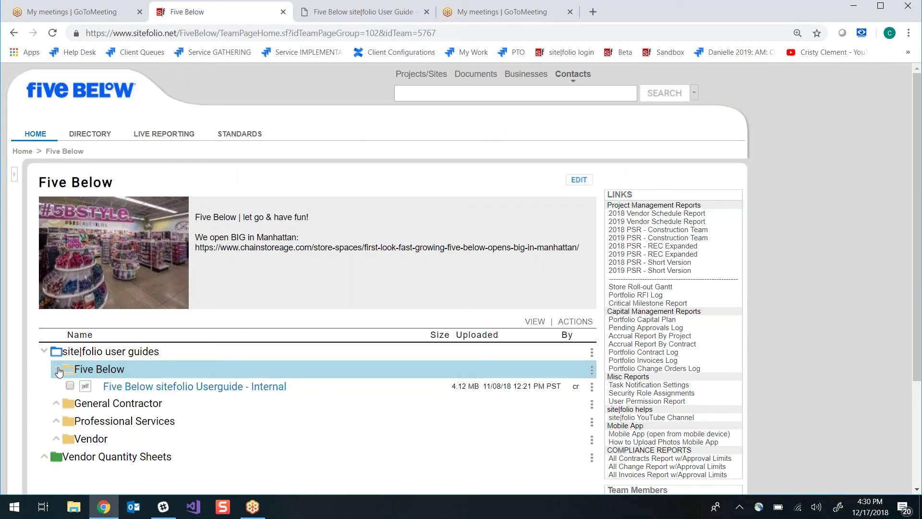
pyautogui.click(365, 9)
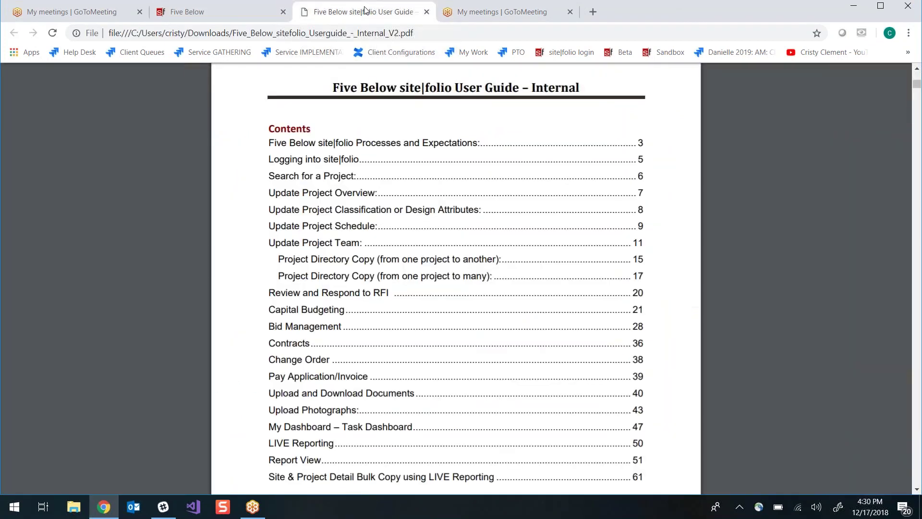